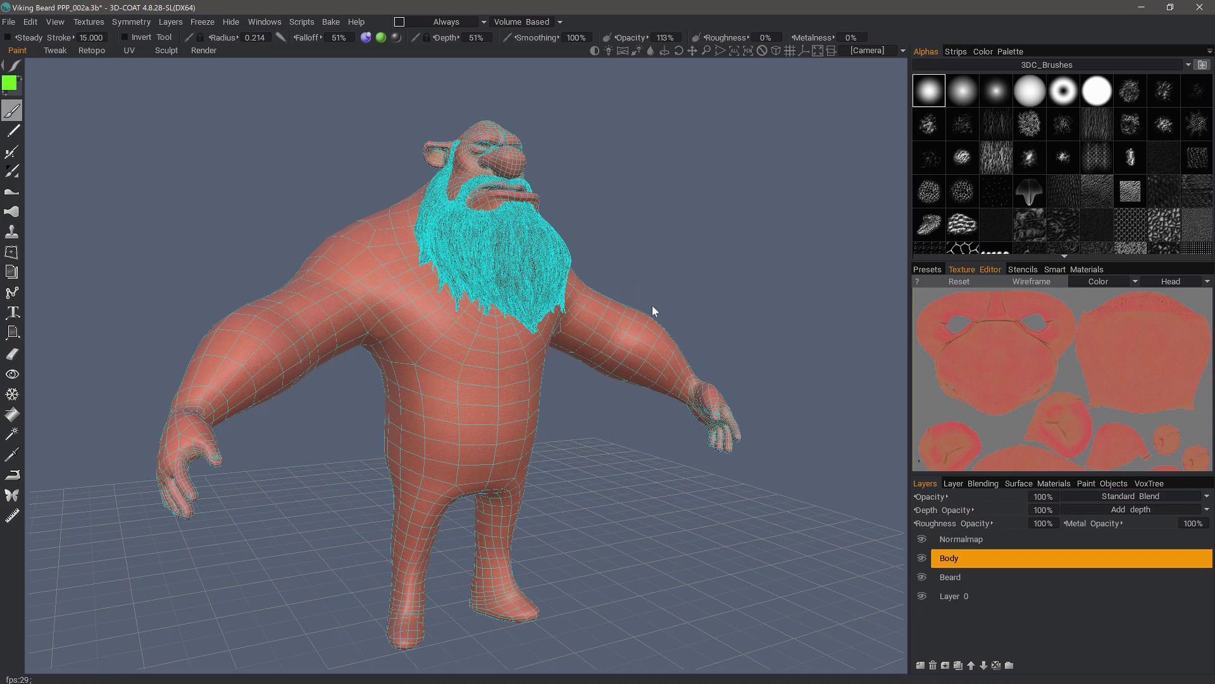
- Bring the character's paint mesh into the Retopo room as an editable retopo mesh
drag(651, 310, 416, 196)
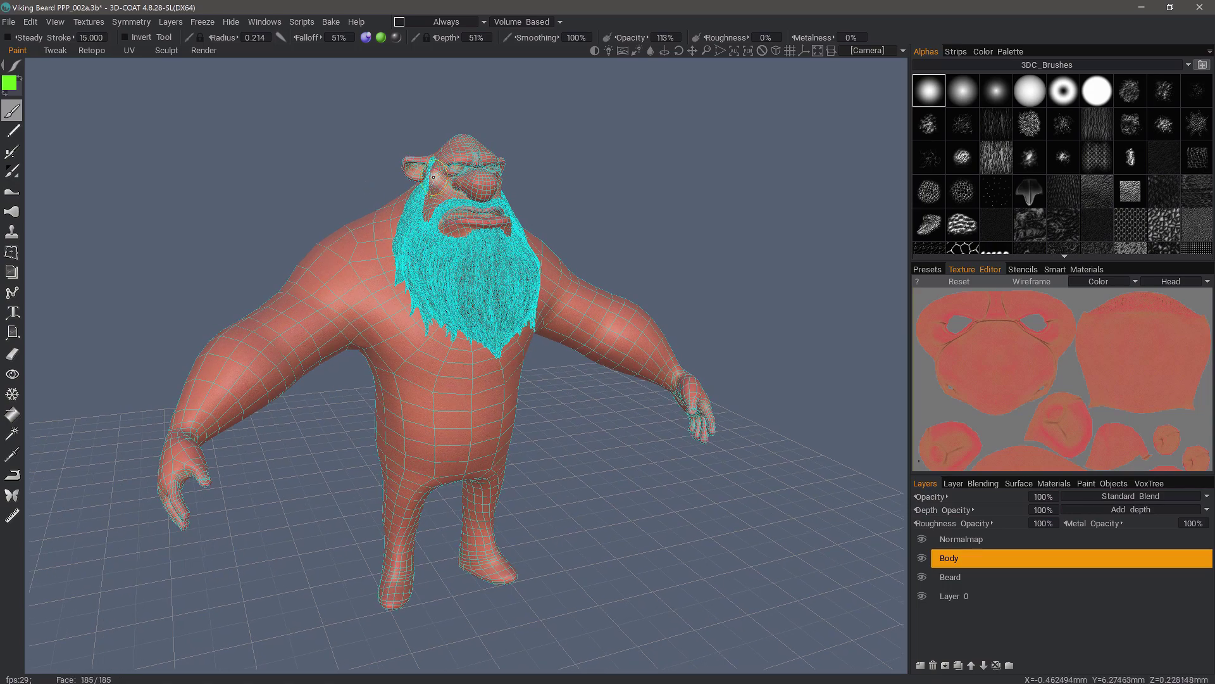
drag(298, 190, 190, 174)
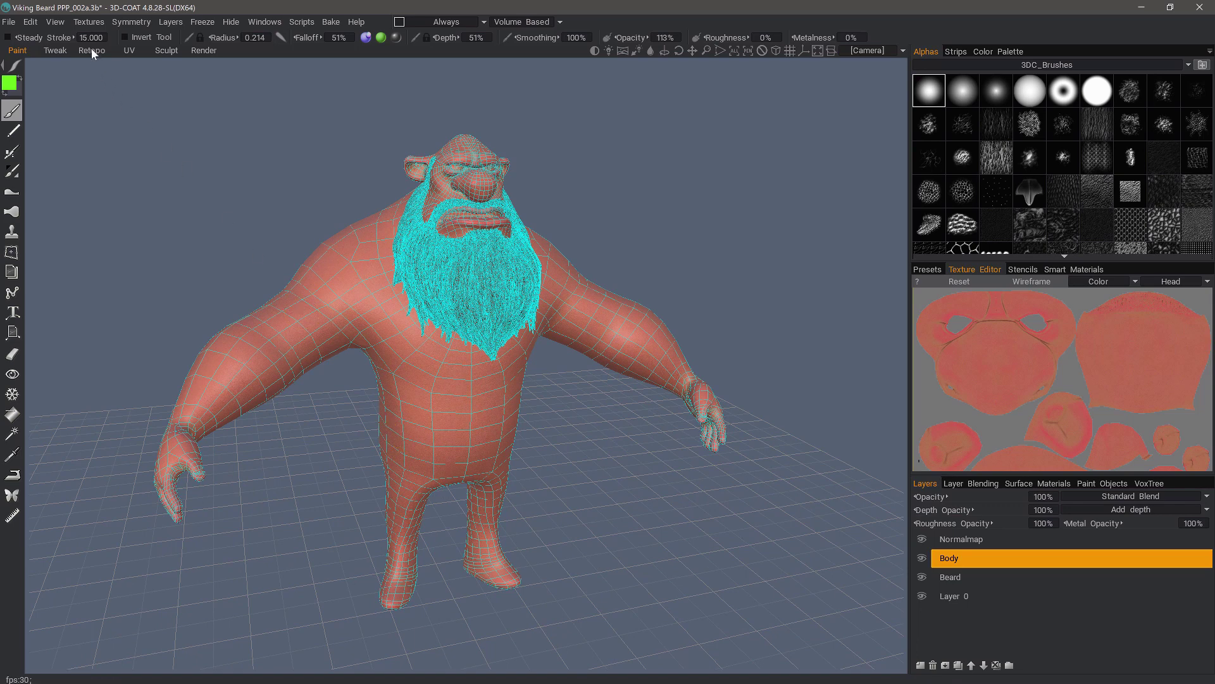
click(264, 21)
mouse_move(332, 23)
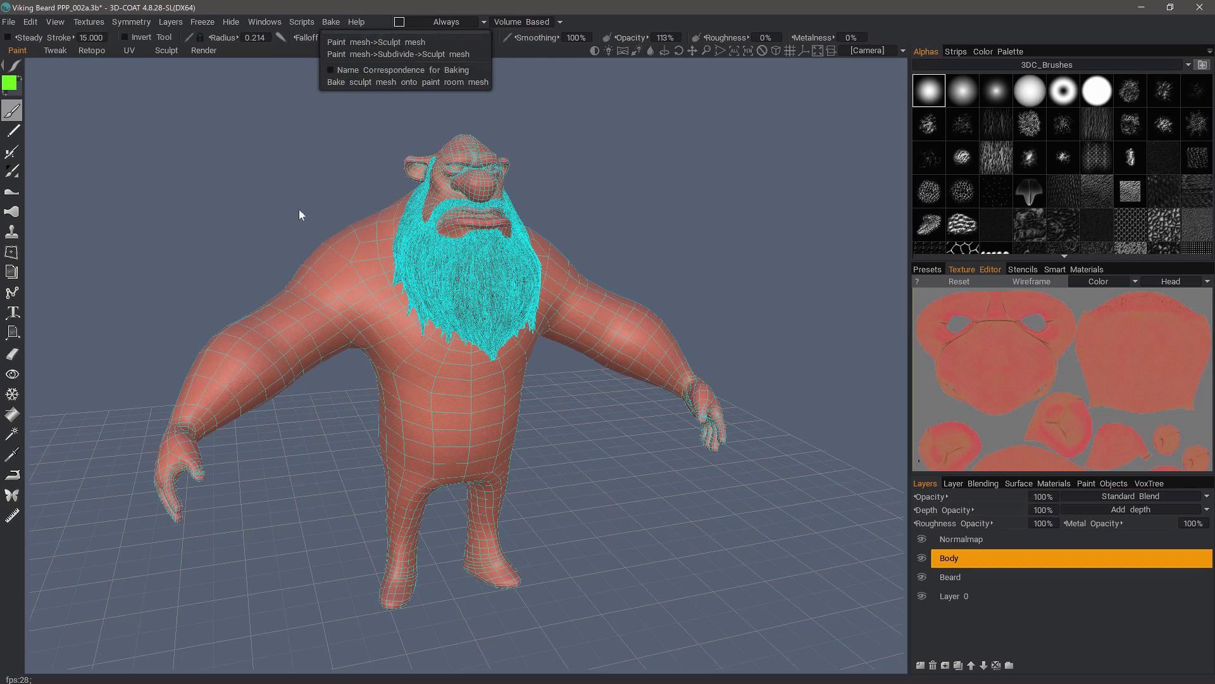
click(93, 51)
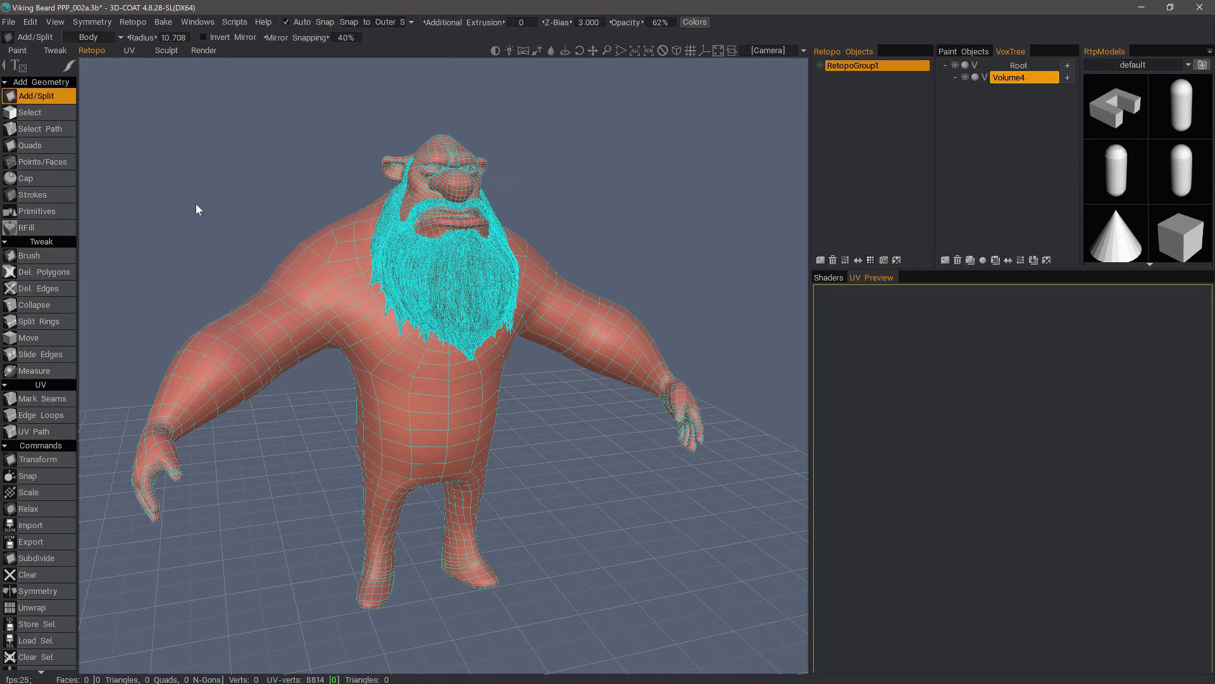
click(137, 22)
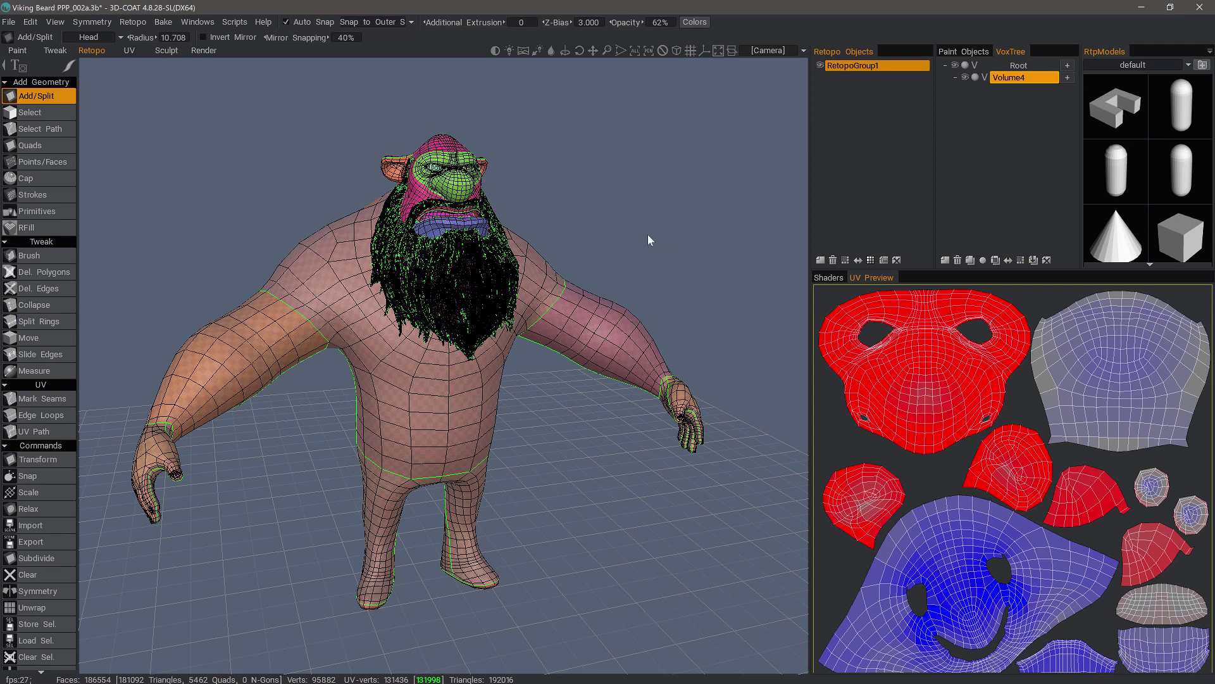
- Select all faces of the body in Faces mode, leaving the beard unselected
middle_drag(285, 198, 324, 232)
right_drag(324, 232, 354, 281)
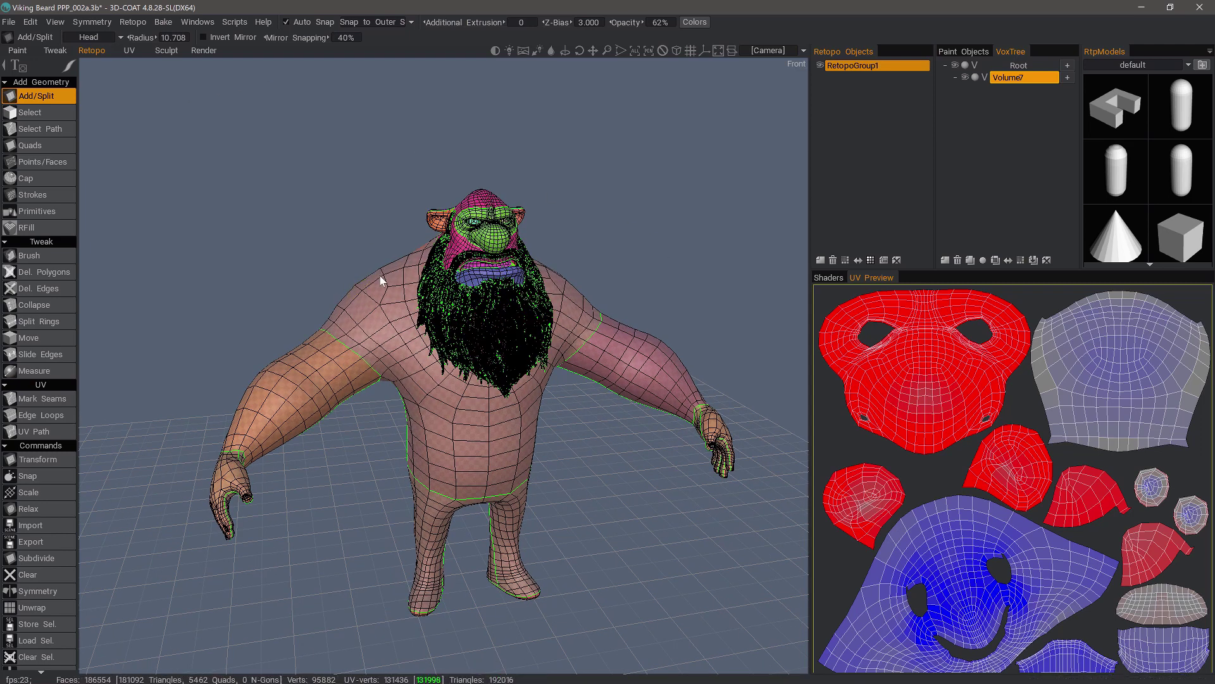
click(58, 115)
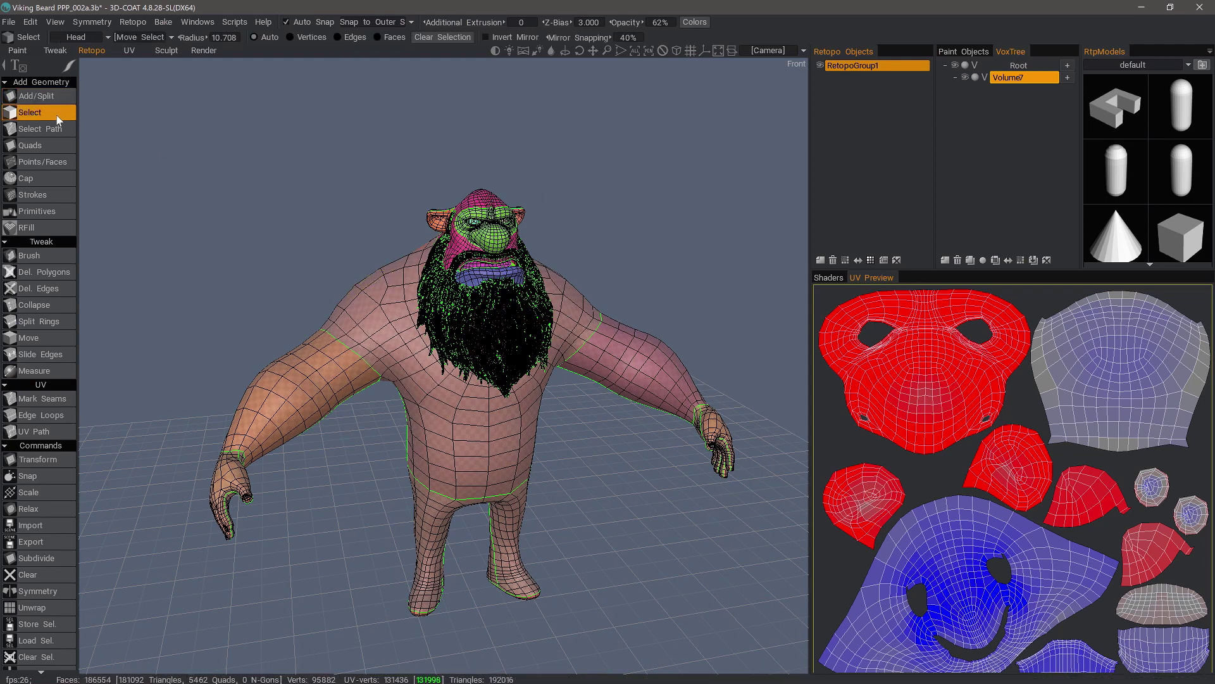
click(390, 36)
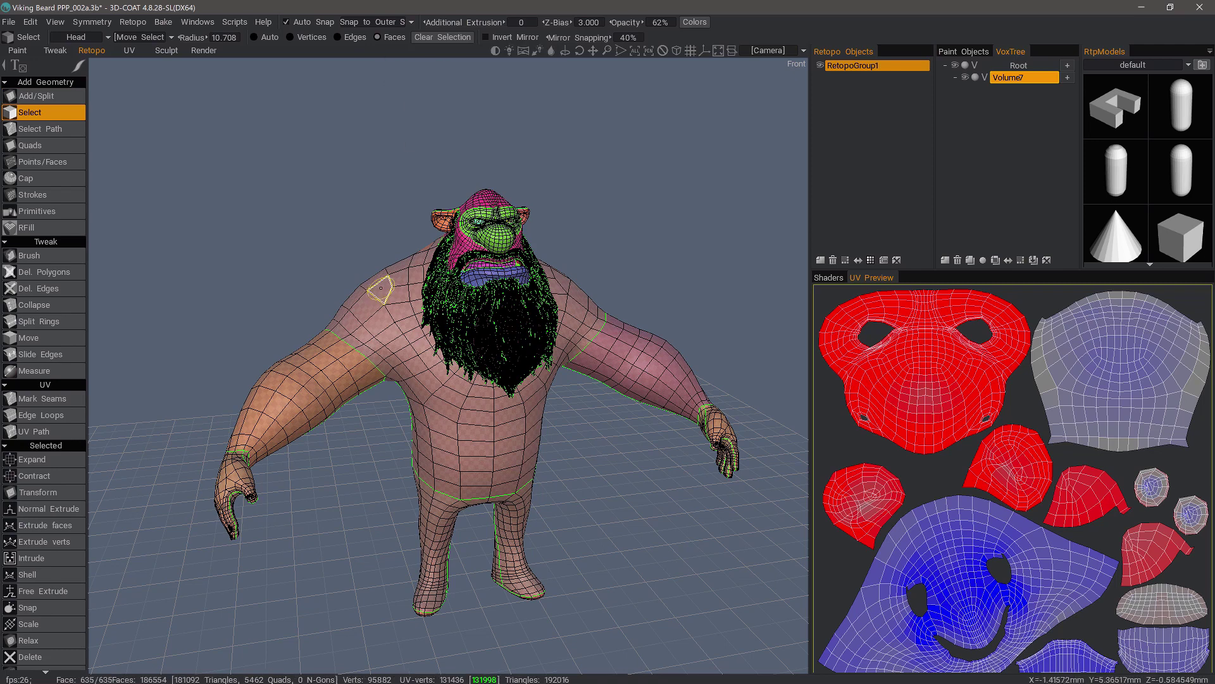
key(ctrl+a)
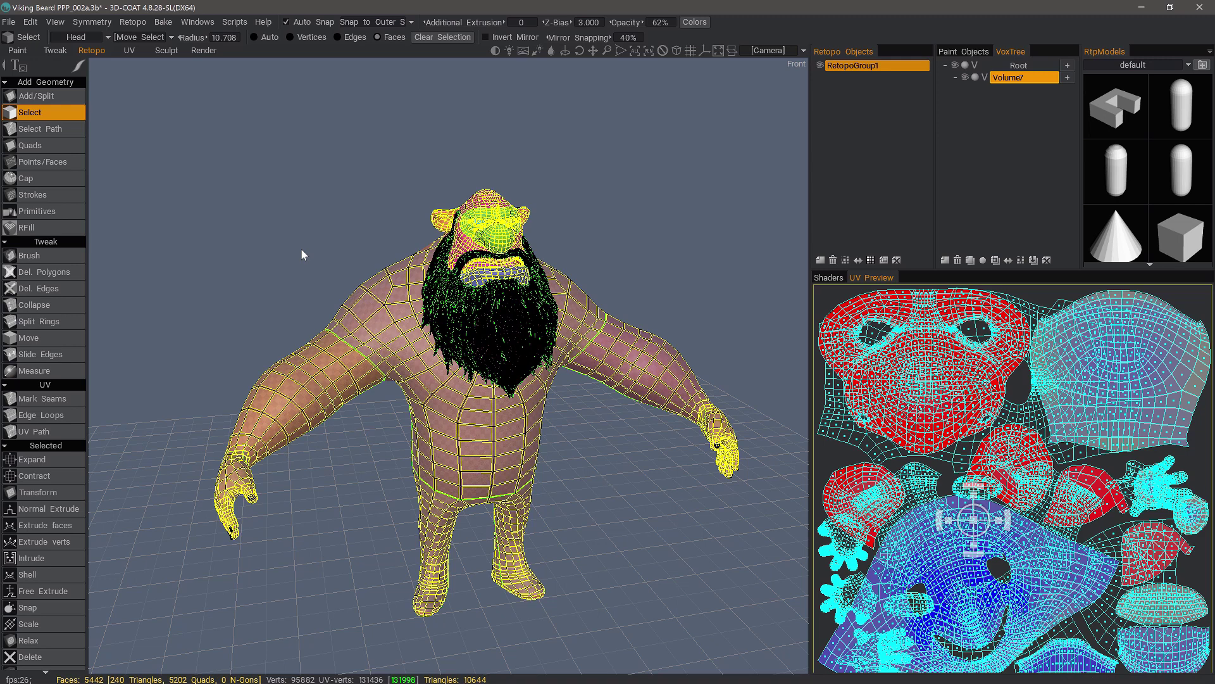
- Create a retopo group named Body, move the selected faces into it and clear the selection
click(821, 260)
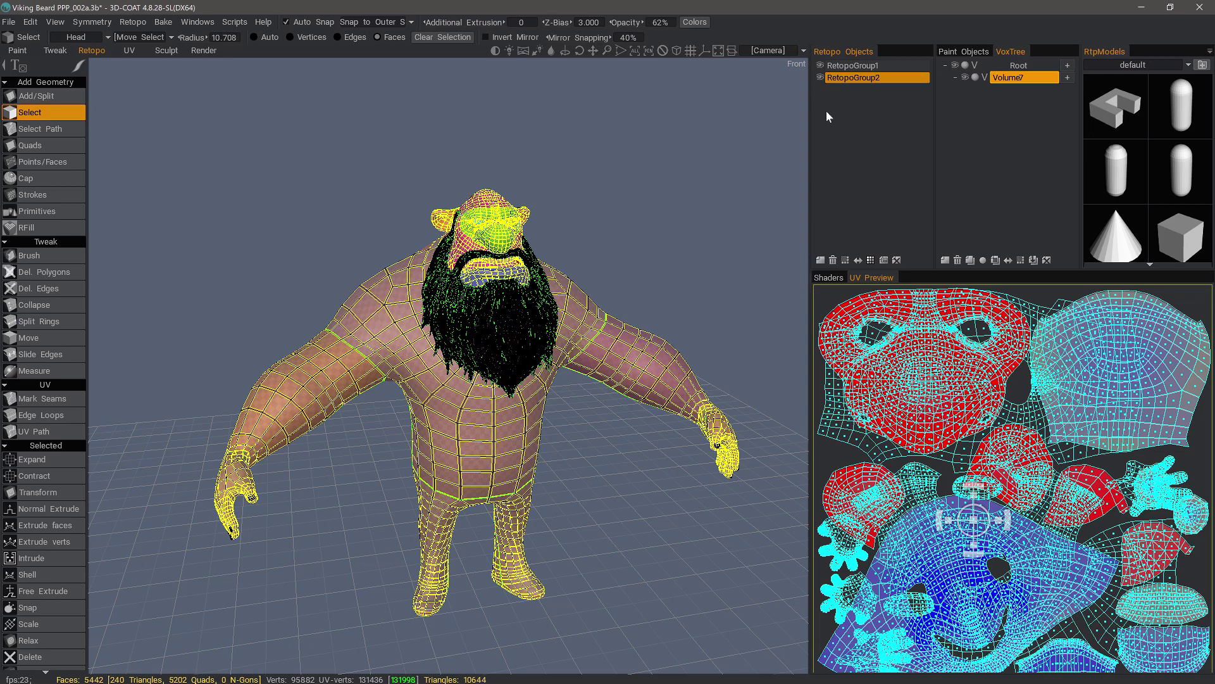
double_click(845, 78)
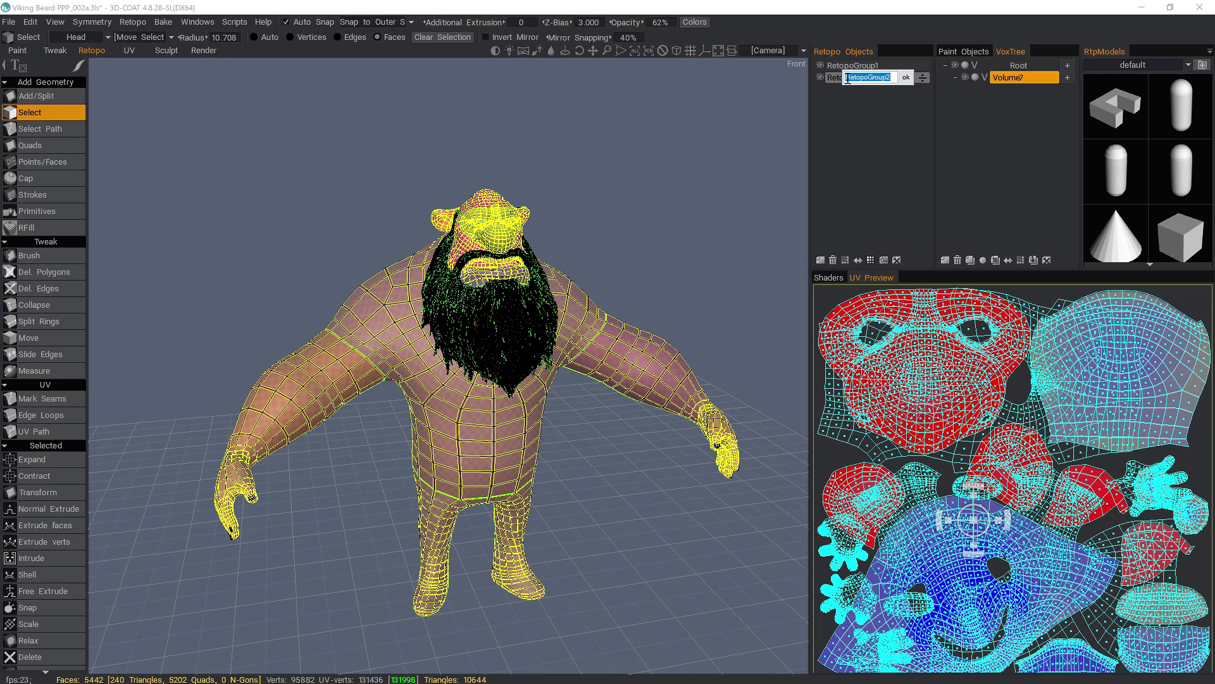
text(Body)
key(Return)
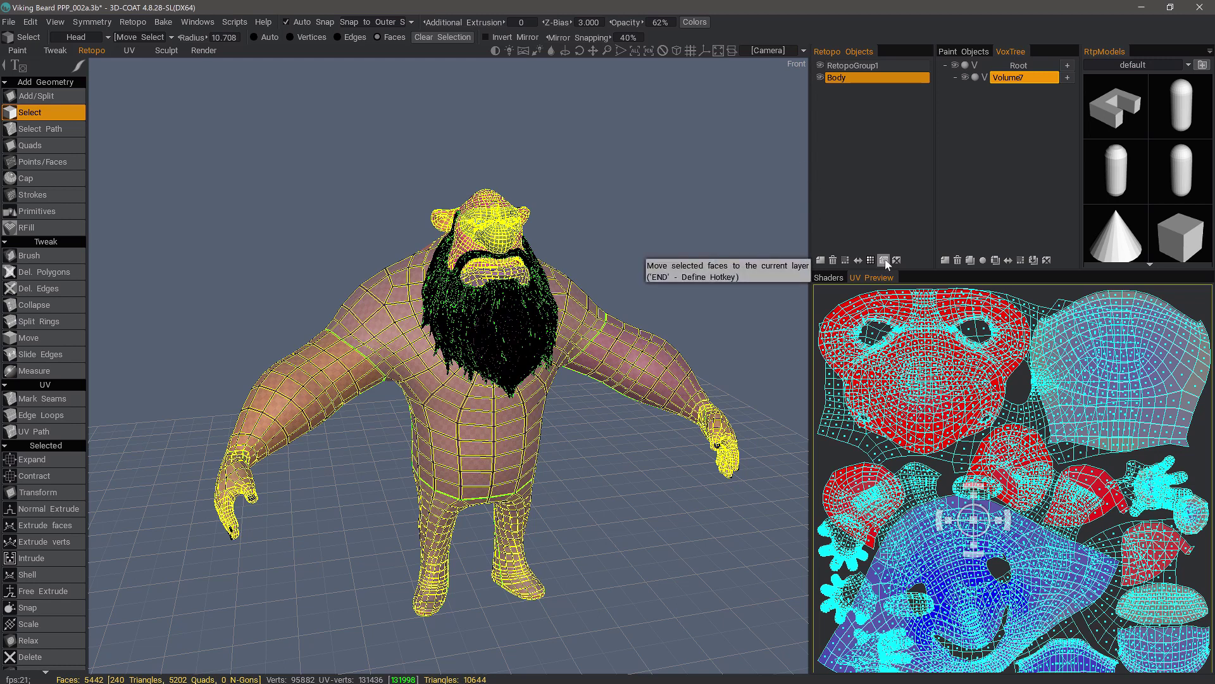
click(884, 260)
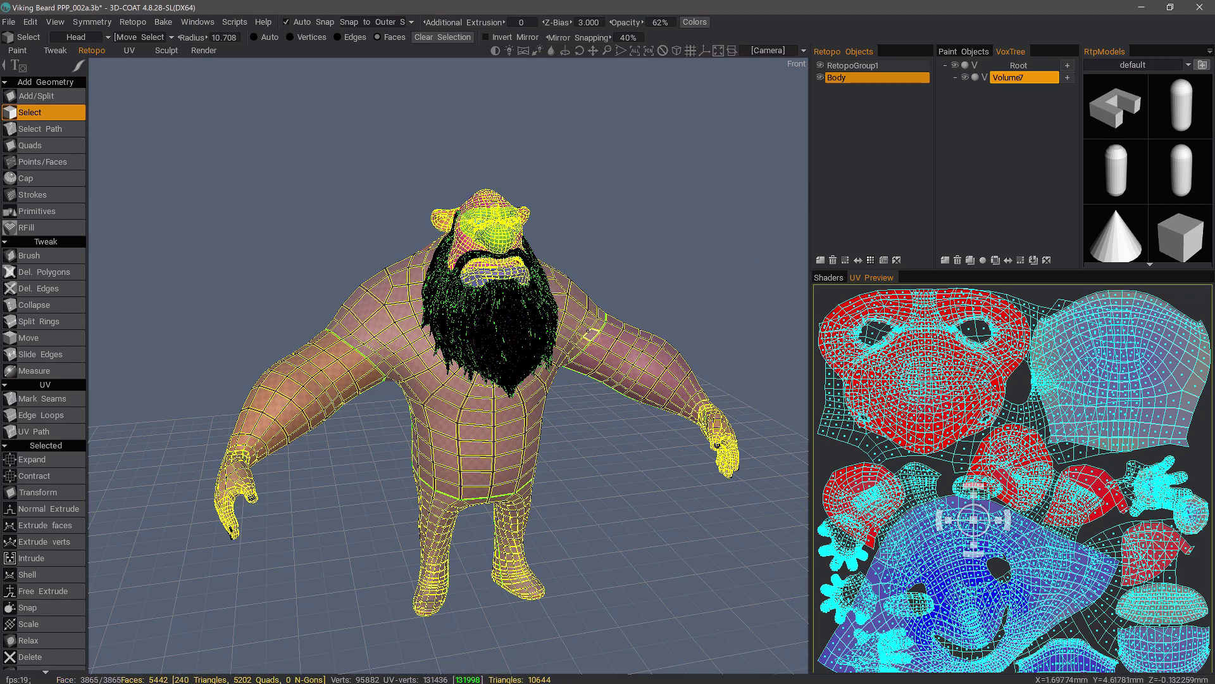
click(844, 77)
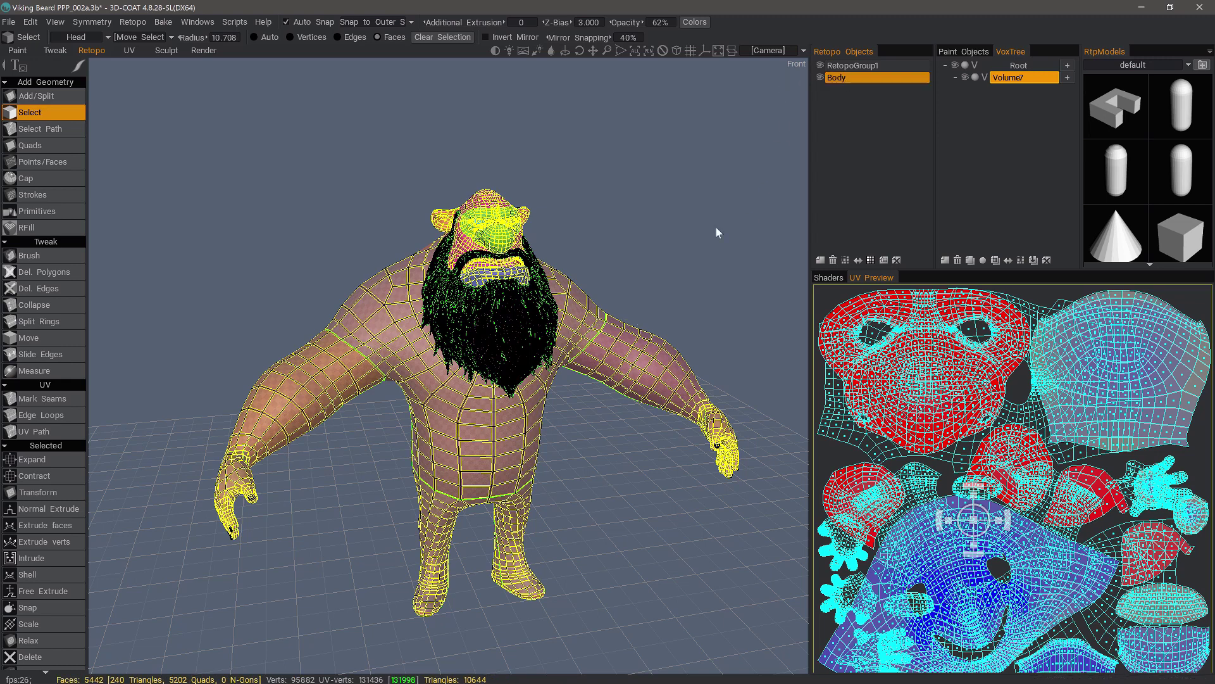
key(Escape)
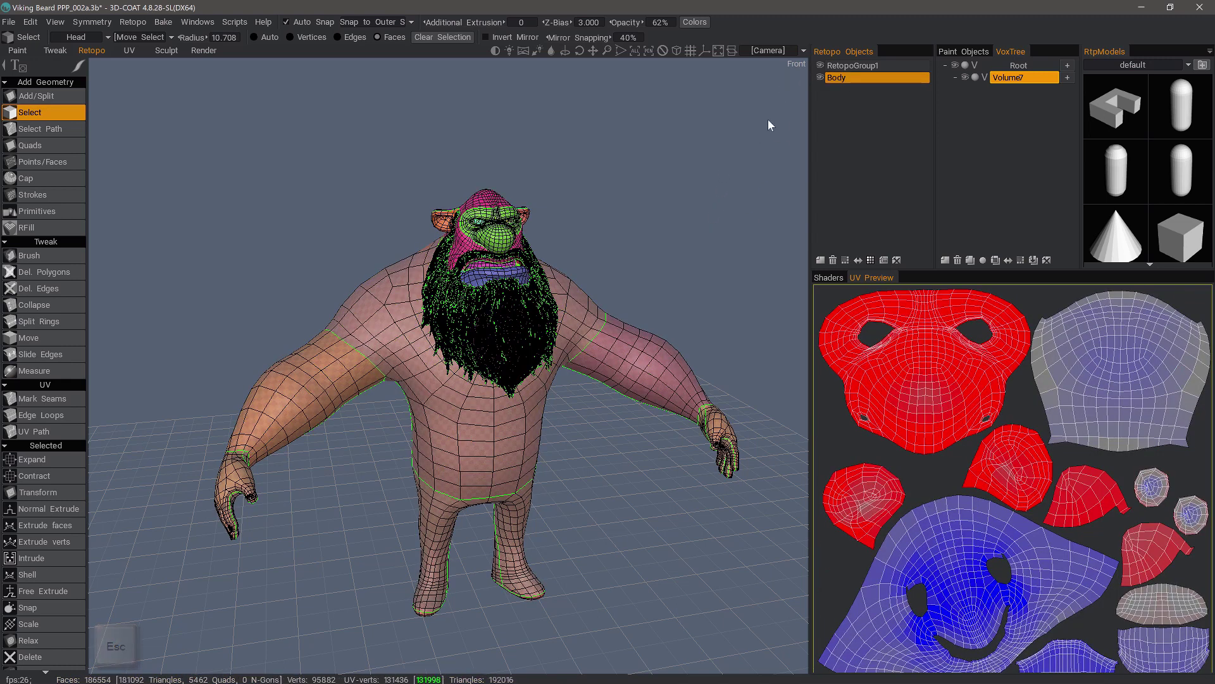
- Make RetopoGroup1 the active group and hide the Body and Beard paint objects
click(823, 68)
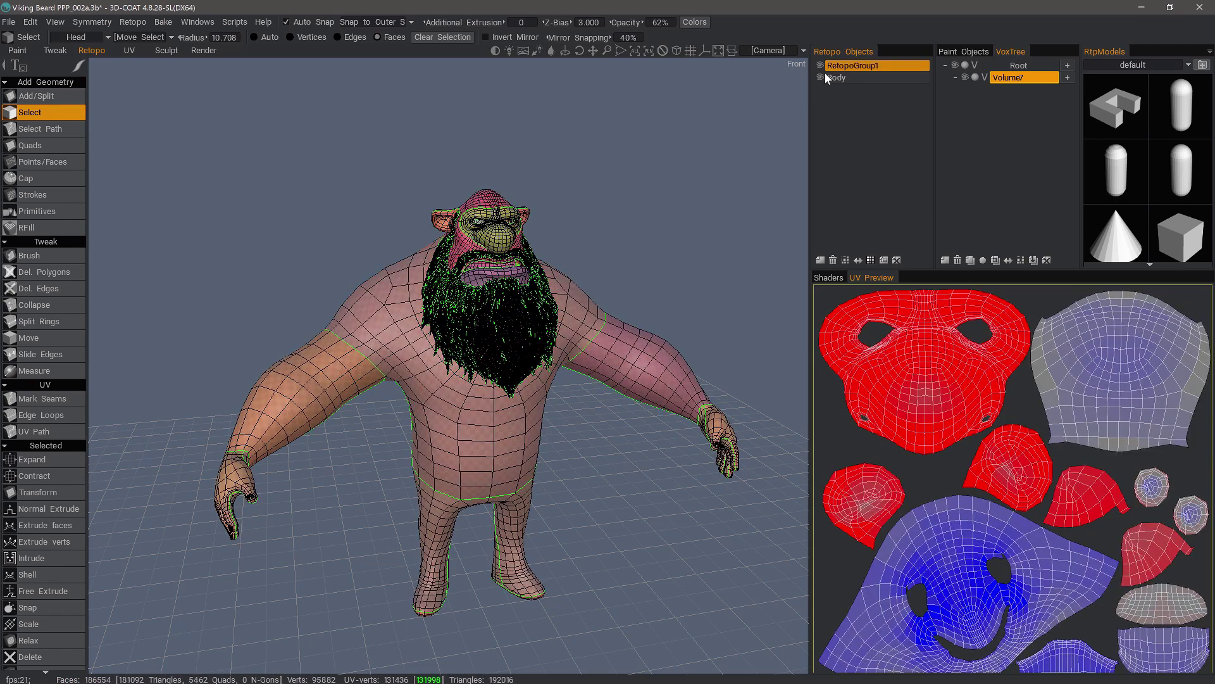
click(951, 52)
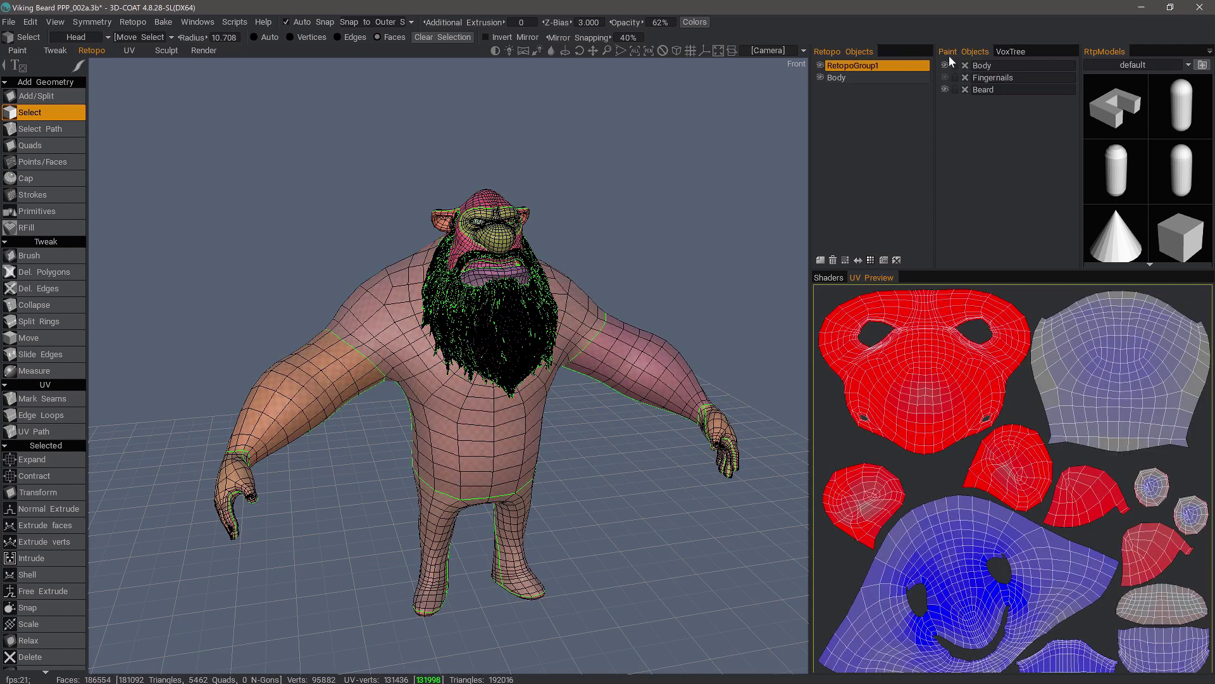
click(945, 65)
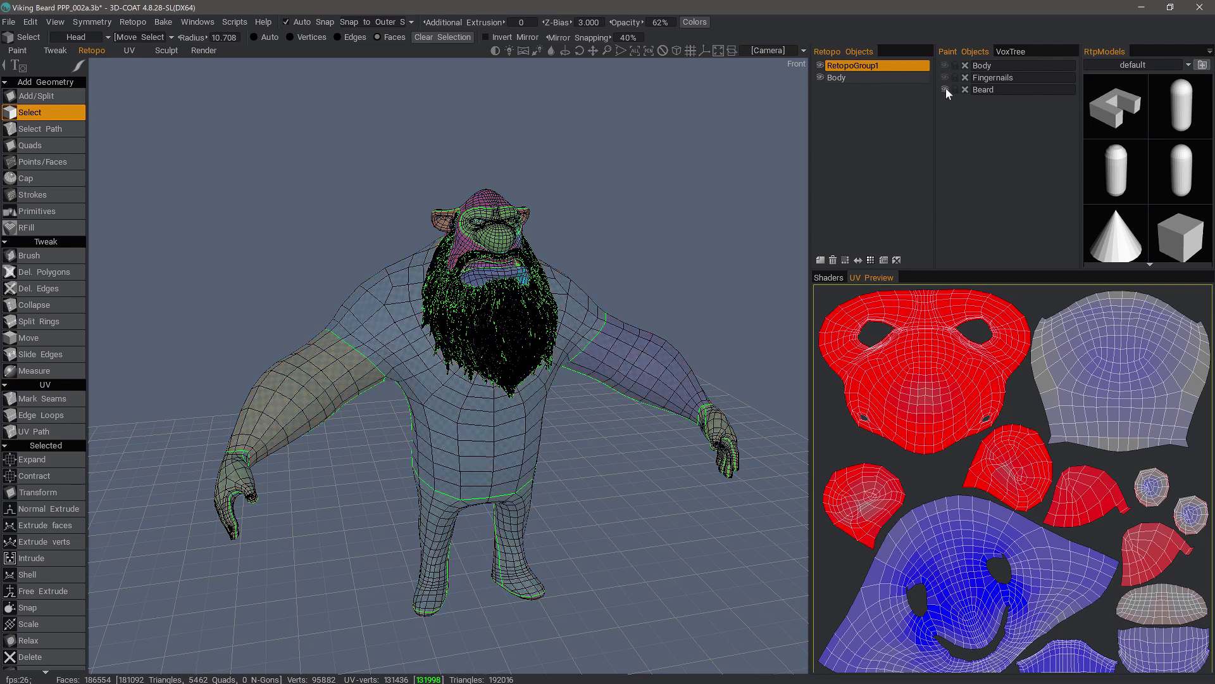
click(945, 90)
- Bring the retopo groups into the Sculpt room as separate sculpt meshes with the whole character in view
key(space)
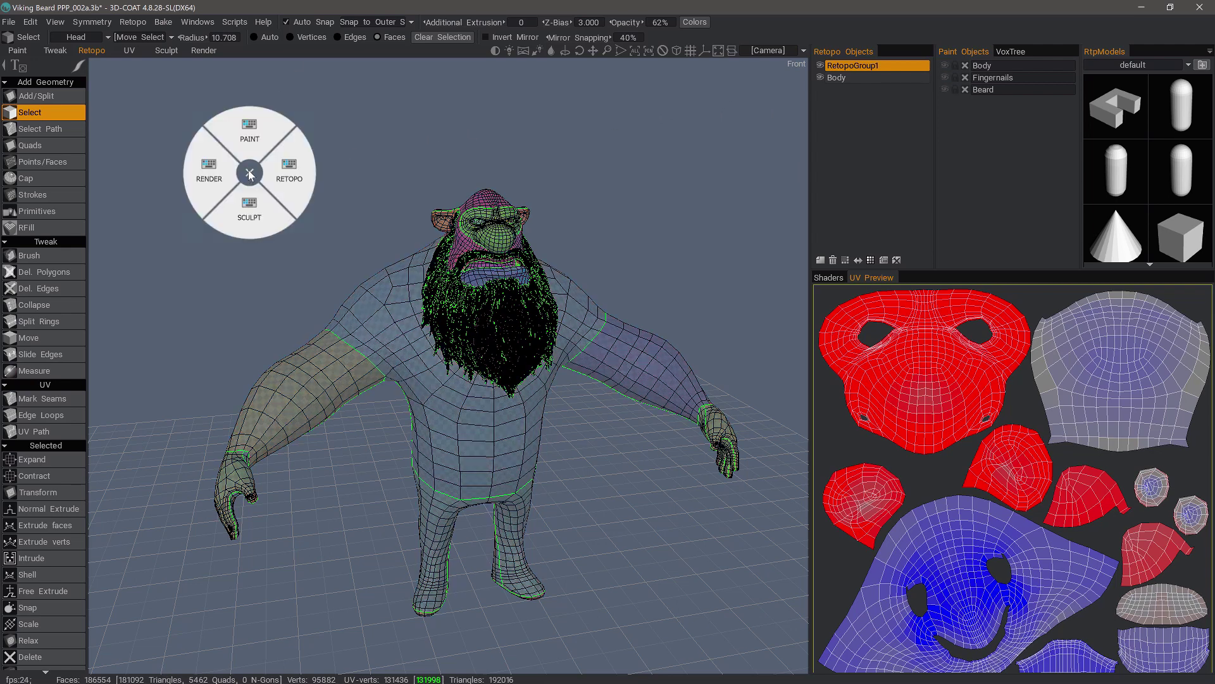
click(251, 213)
key(shift+a)
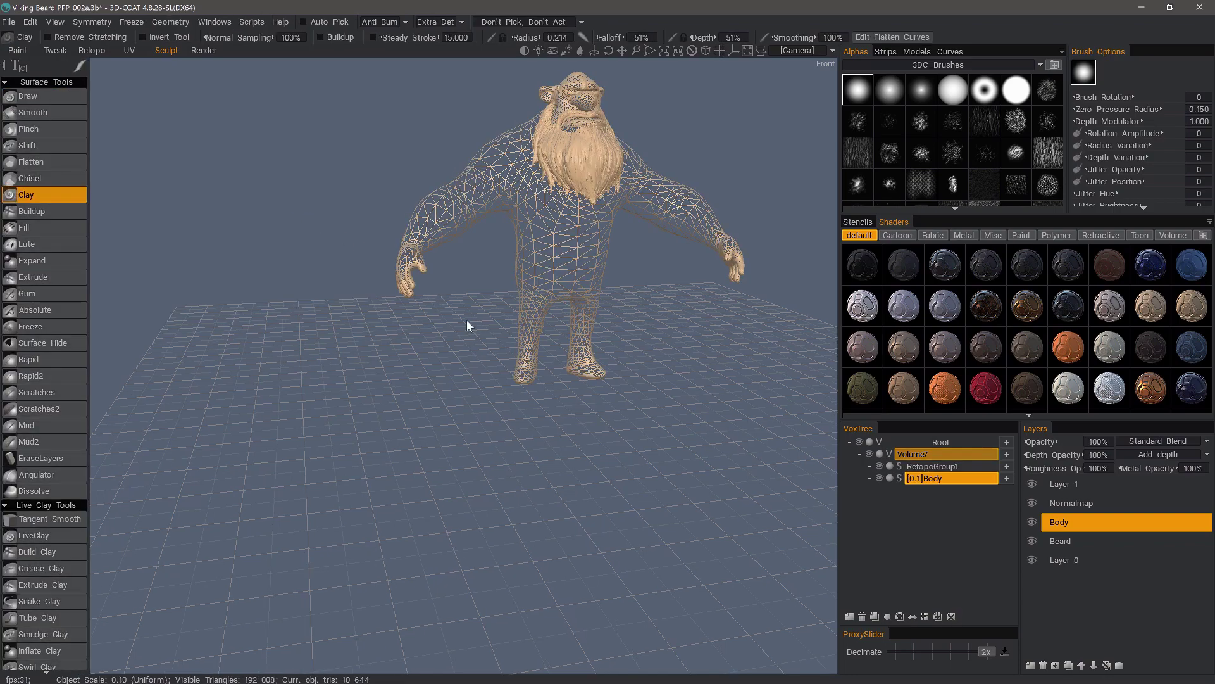
alt+drag(467, 326, 431, 341)
alt+middle_drag(430, 341, 421, 425)
alt+right_drag(588, 358, 651, 356)
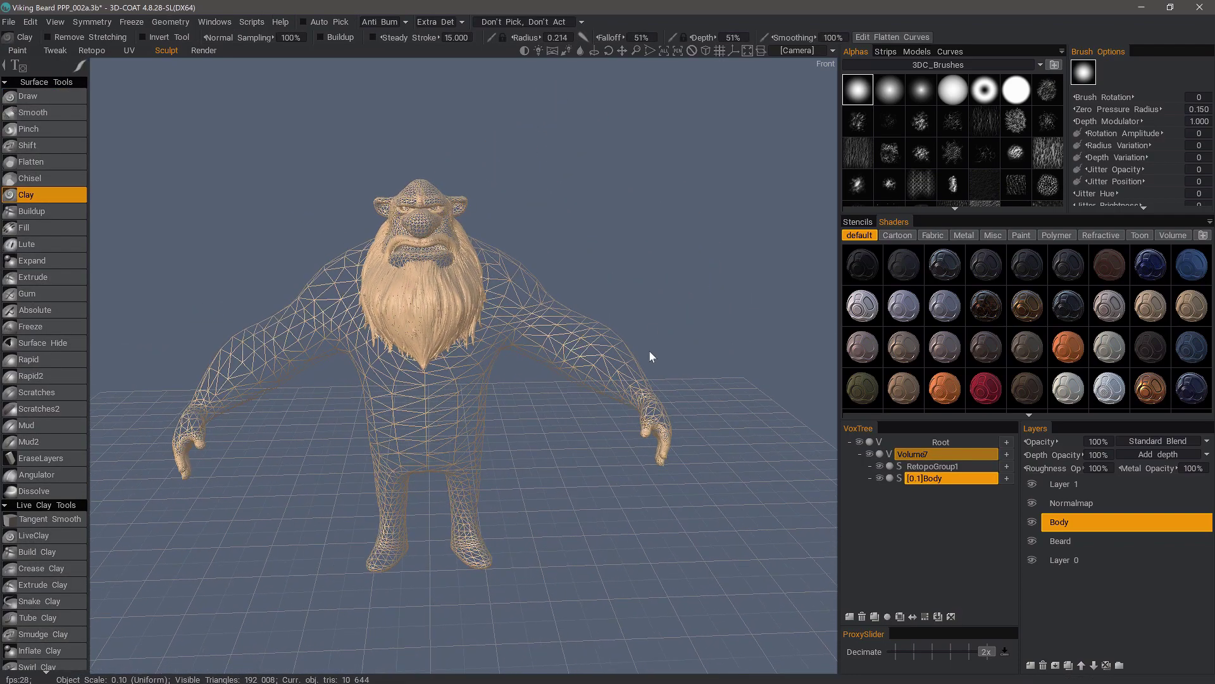
- Rename the RetopoGroup1 sculpt object as Beard
click(935, 467)
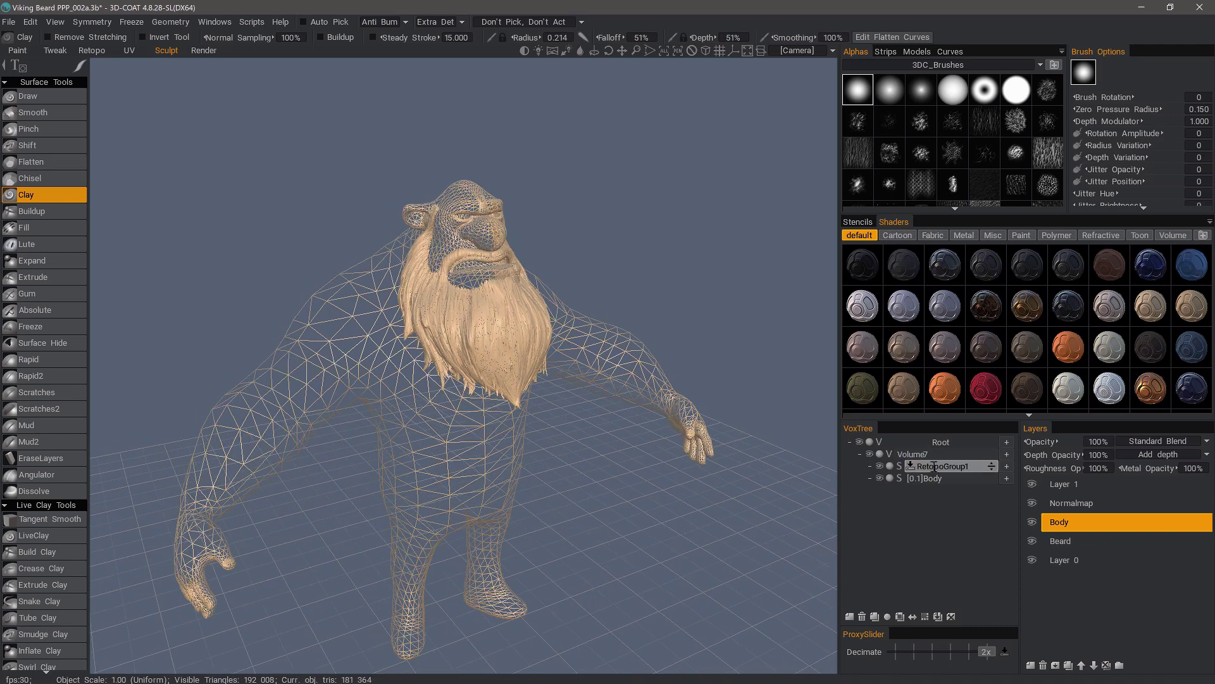
double_click(935, 466)
text(Beard)
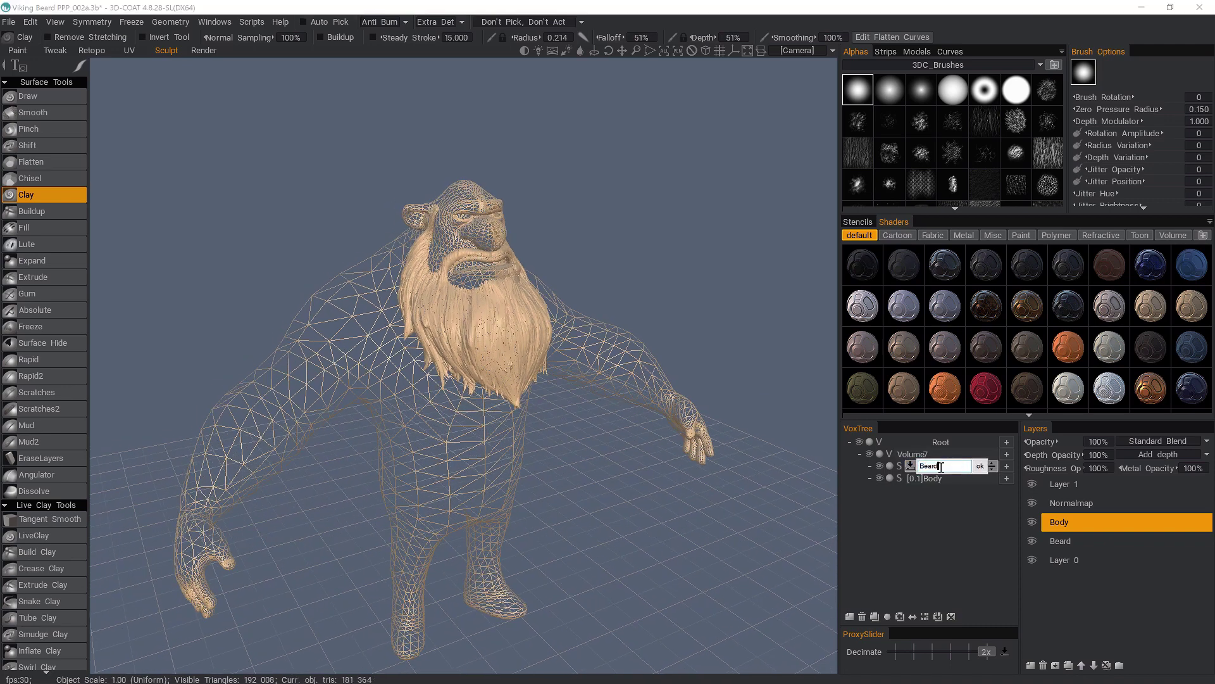
key(Return)
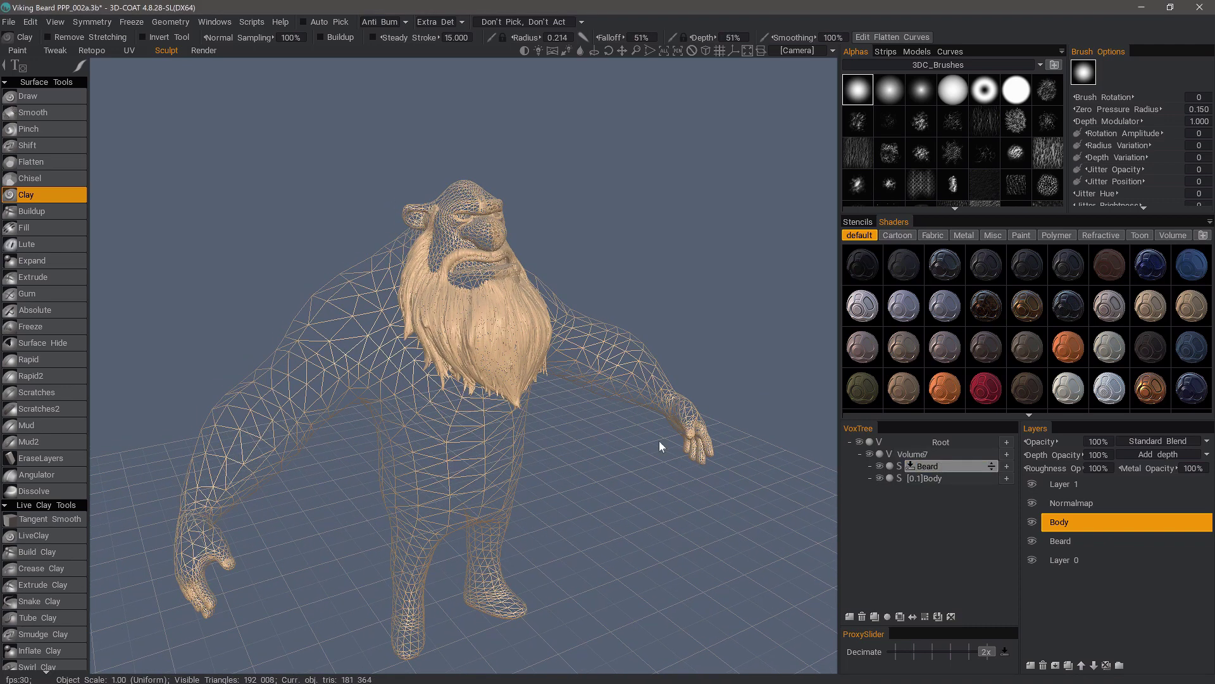
- Return to the Retopo room and rename the RetopoGroup1 retopo group as Beard
click(309, 245)
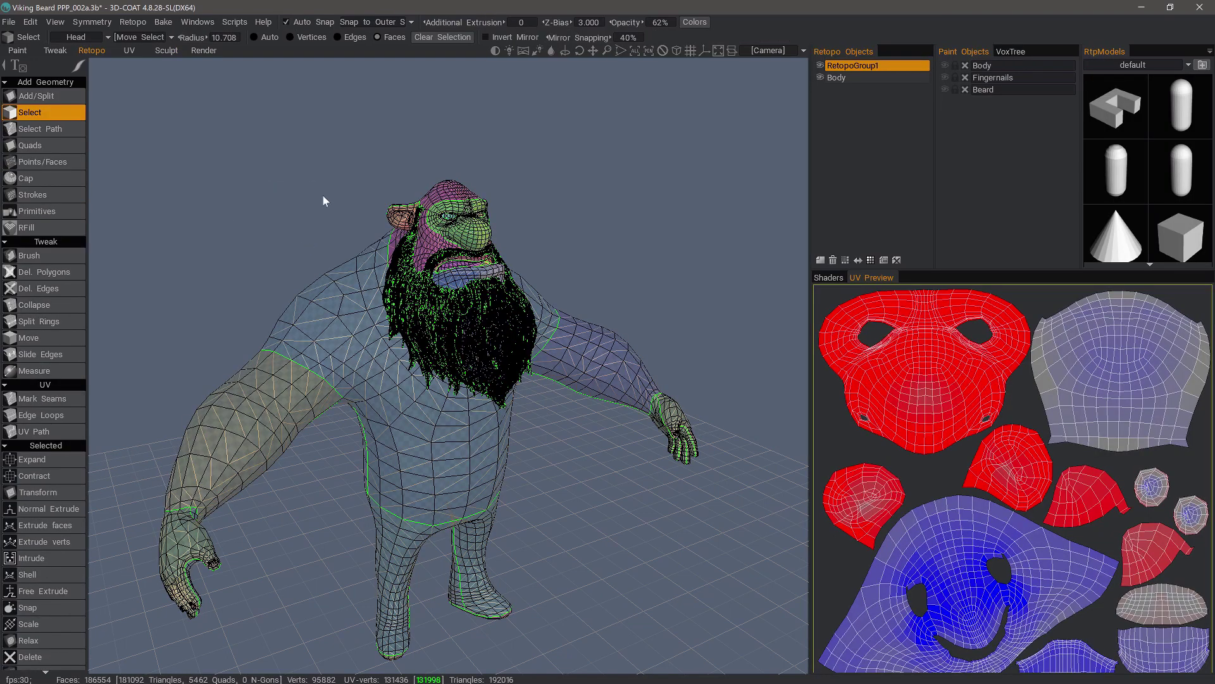
click(855, 64)
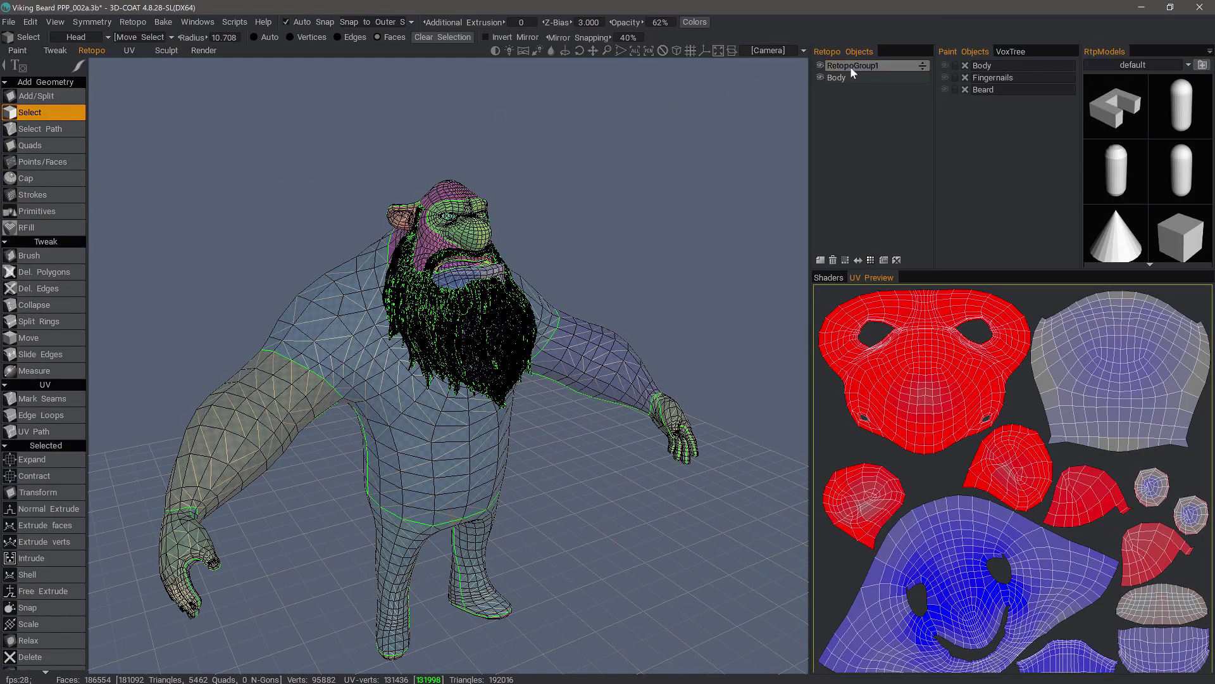
double_click(852, 66)
text(Beard)
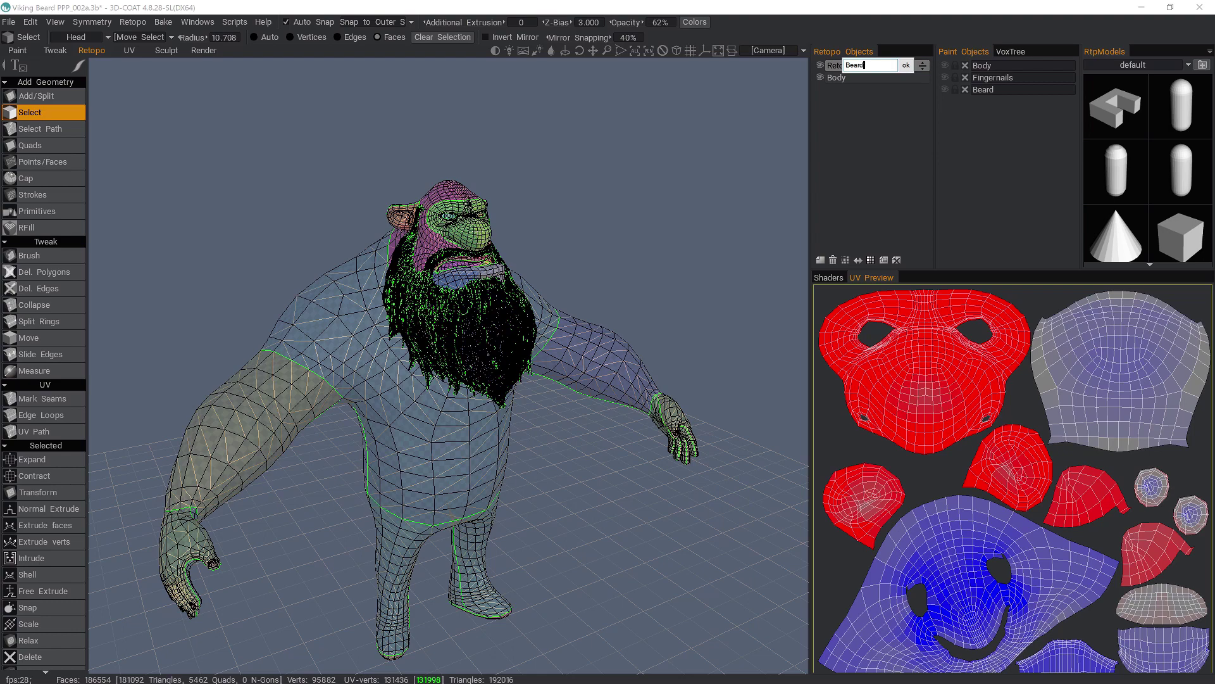
key(Return)
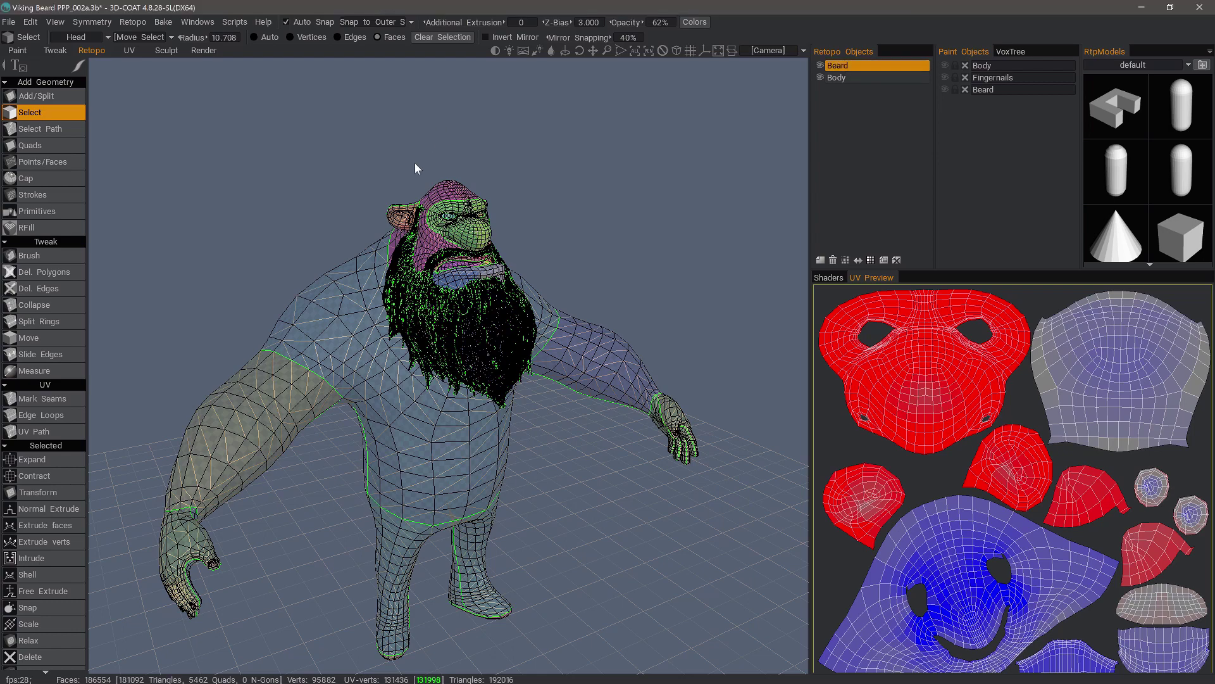
- Go back to the Sculpt room and display the character shaded without the wireframe
key(space)
click(330, 246)
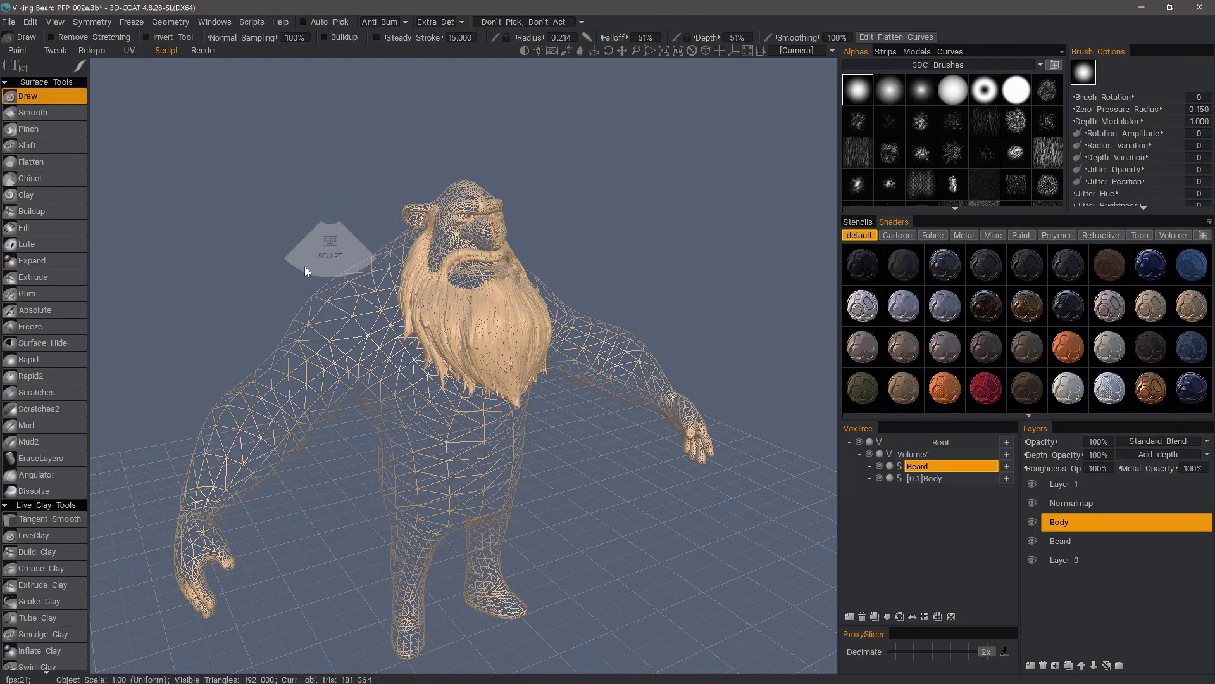
alt+drag(348, 272, 184, 279)
key(KP_2)
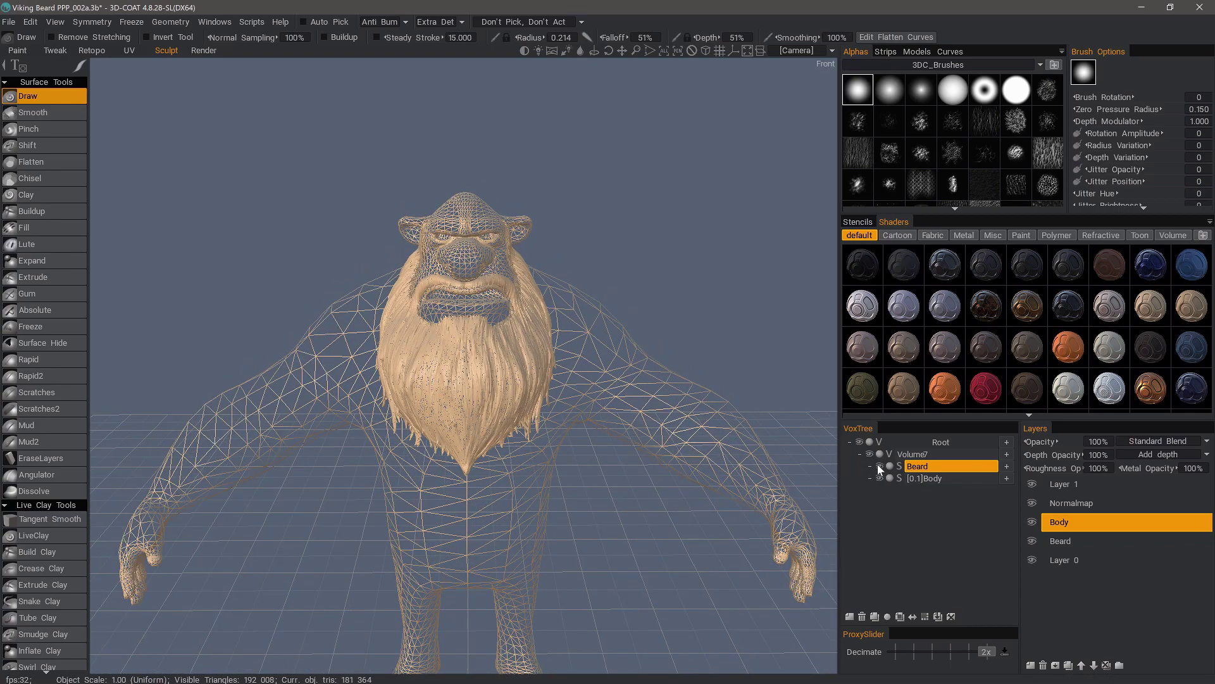
alt+drag(310, 234, 439, 270)
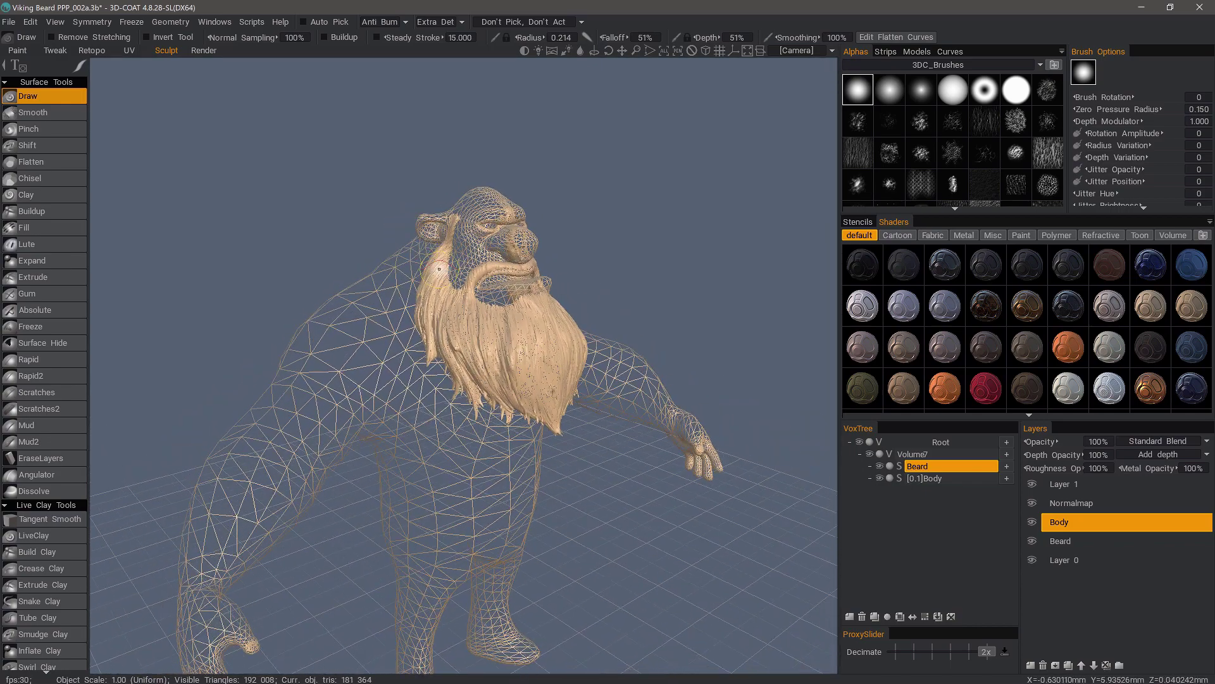
alt+drag(823, 462, 815, 472)
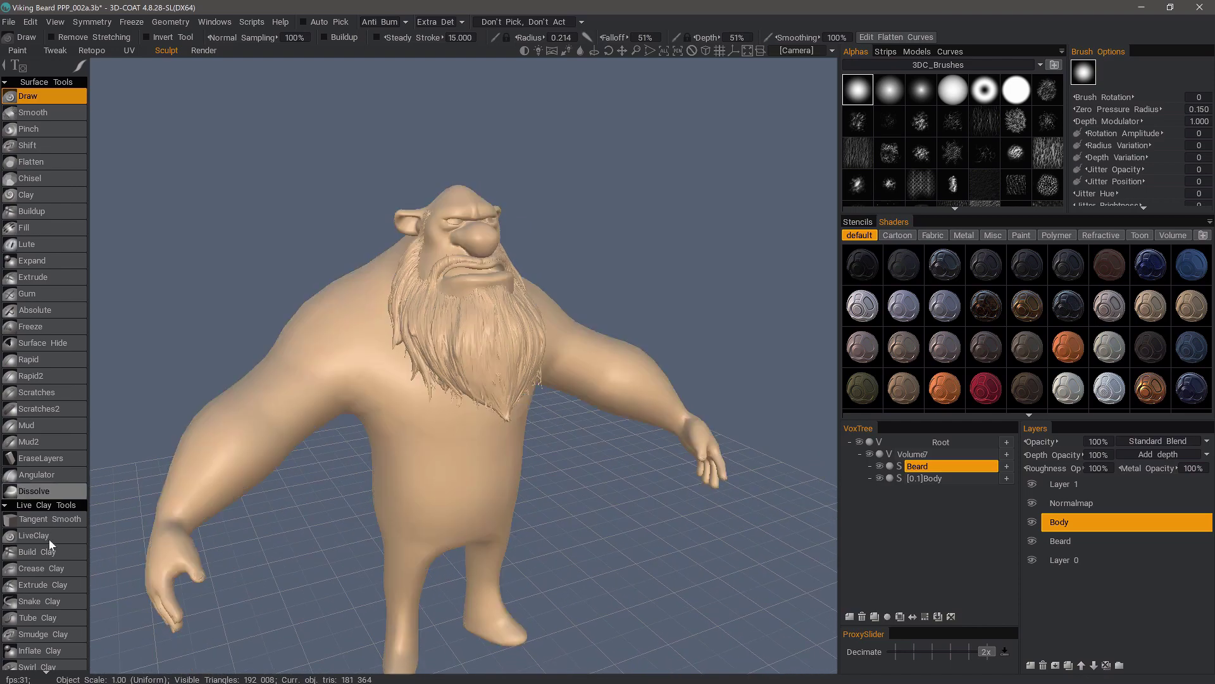
- Activate the Move tool from the Adjust tools for the Beard object
scroll(64, 492, down, 8)
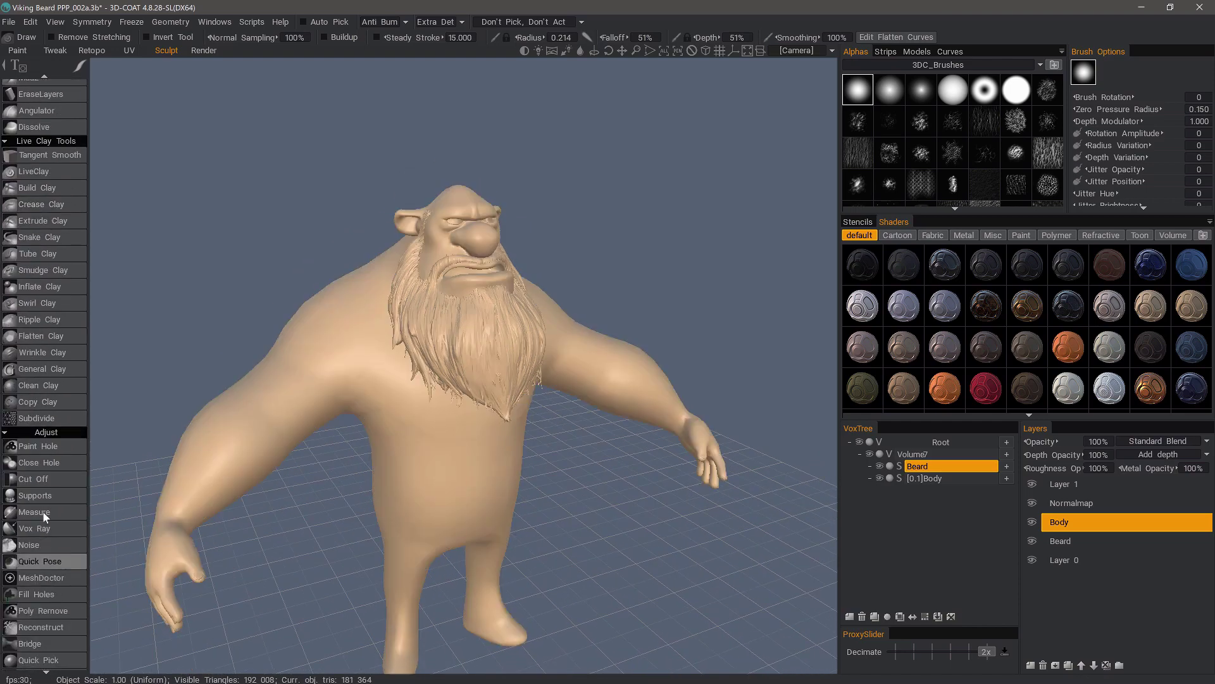
scroll(47, 456, down, 5)
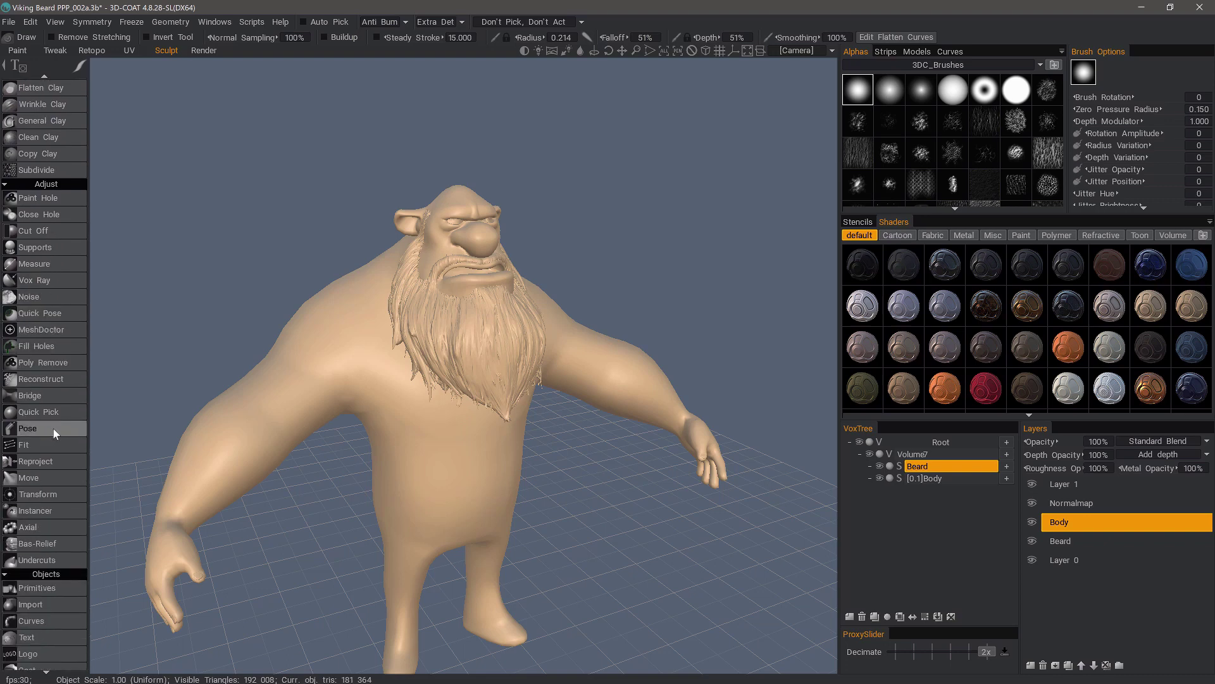
click(49, 481)
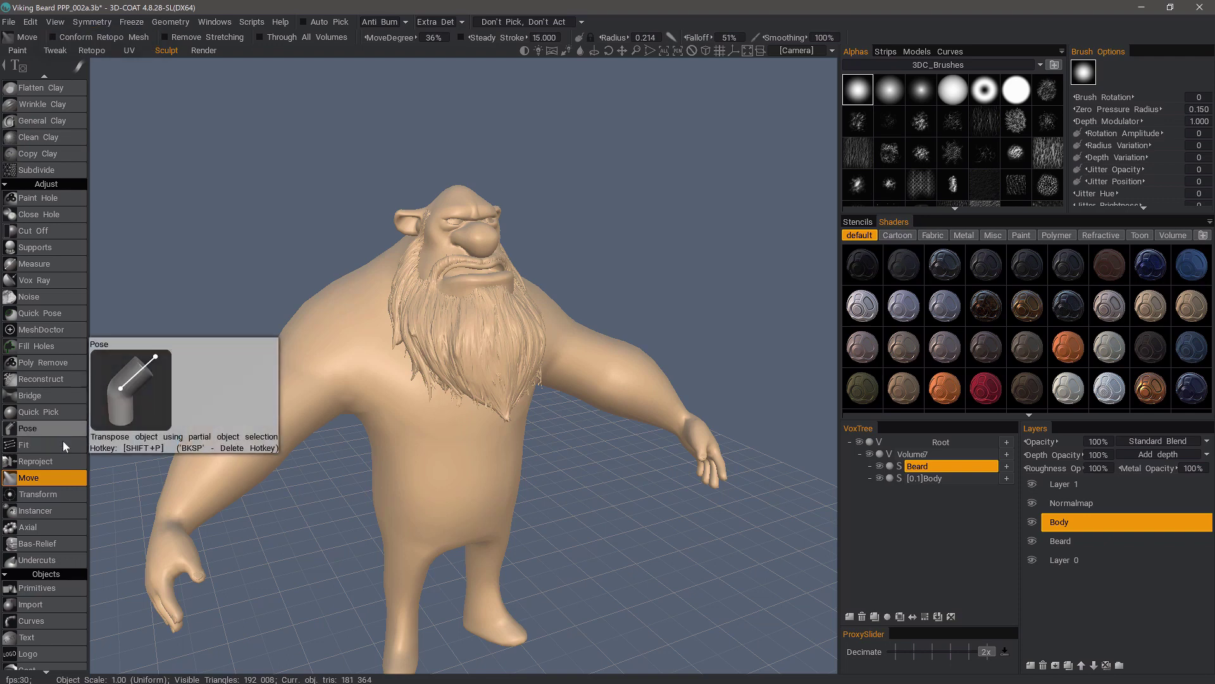
- Enable Conform Retopo Mesh for the Move tool and activate the Tweak Brush in the Retopo room
click(54, 36)
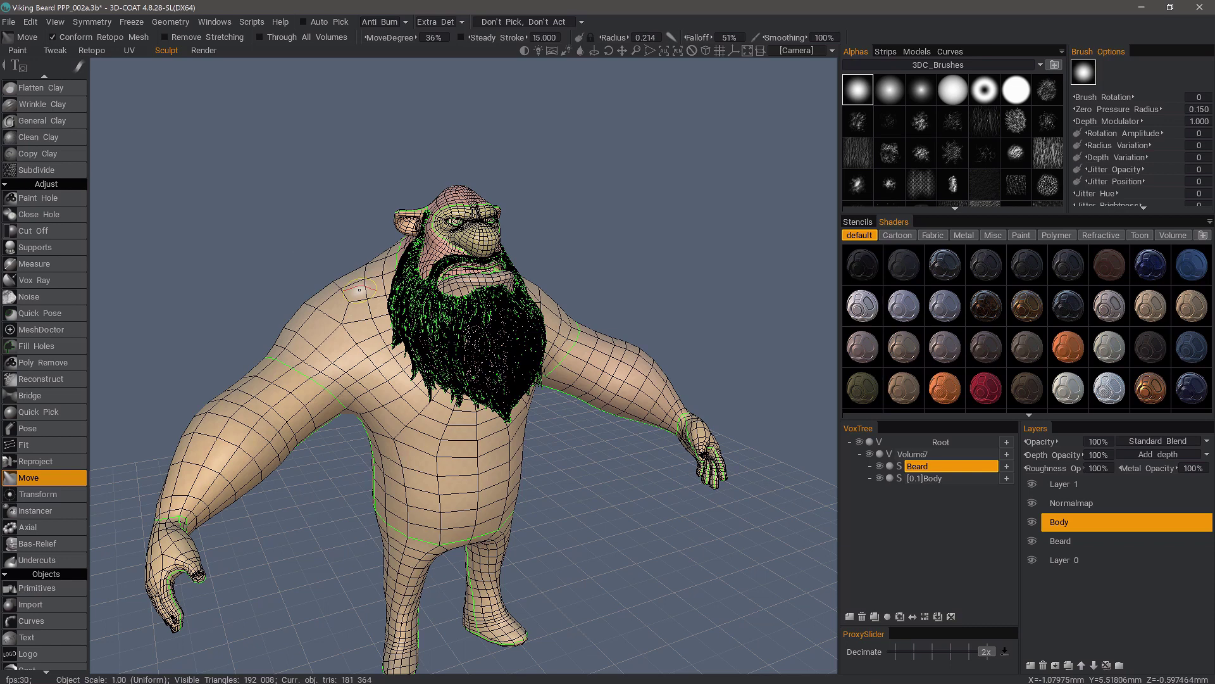
click(92, 50)
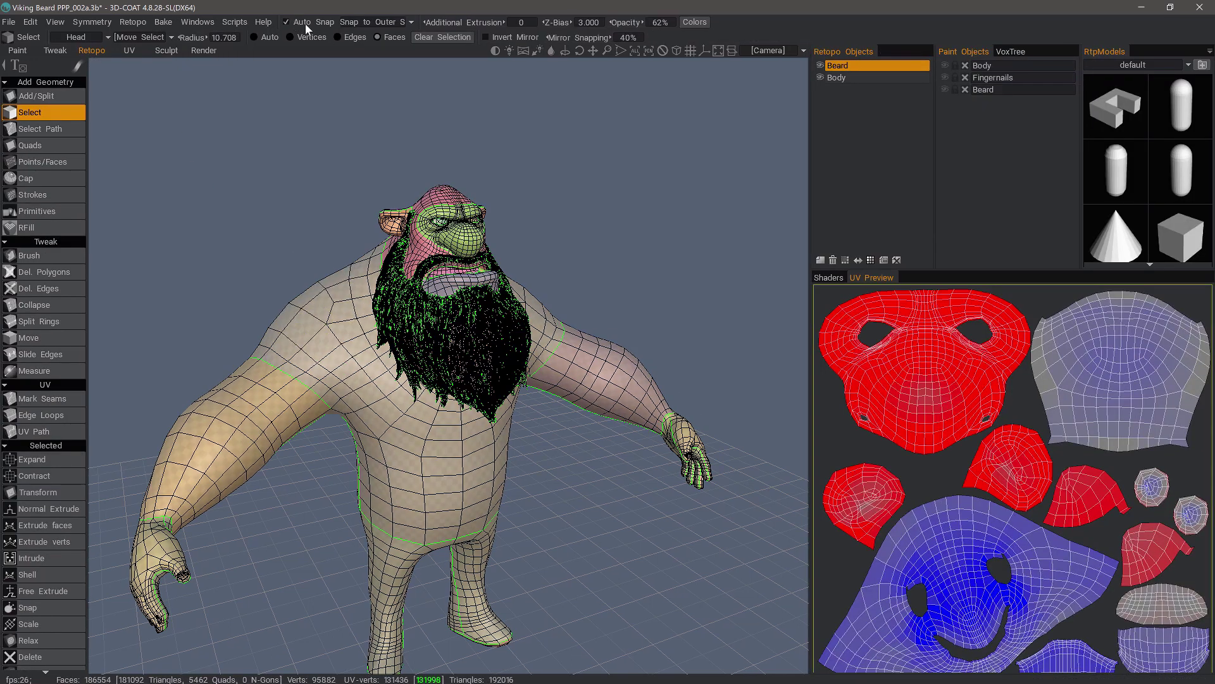
click(43, 257)
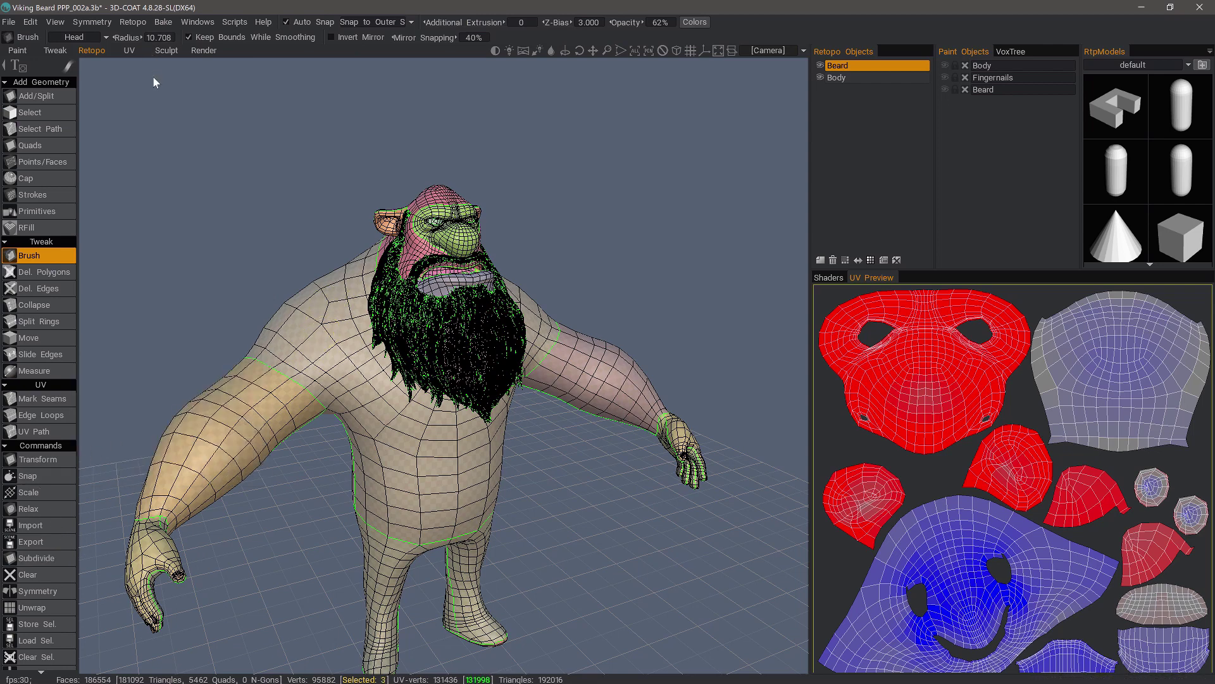
- Return to the Sculpt room and reactivate the Move tool from the Adjust tools
key(space)
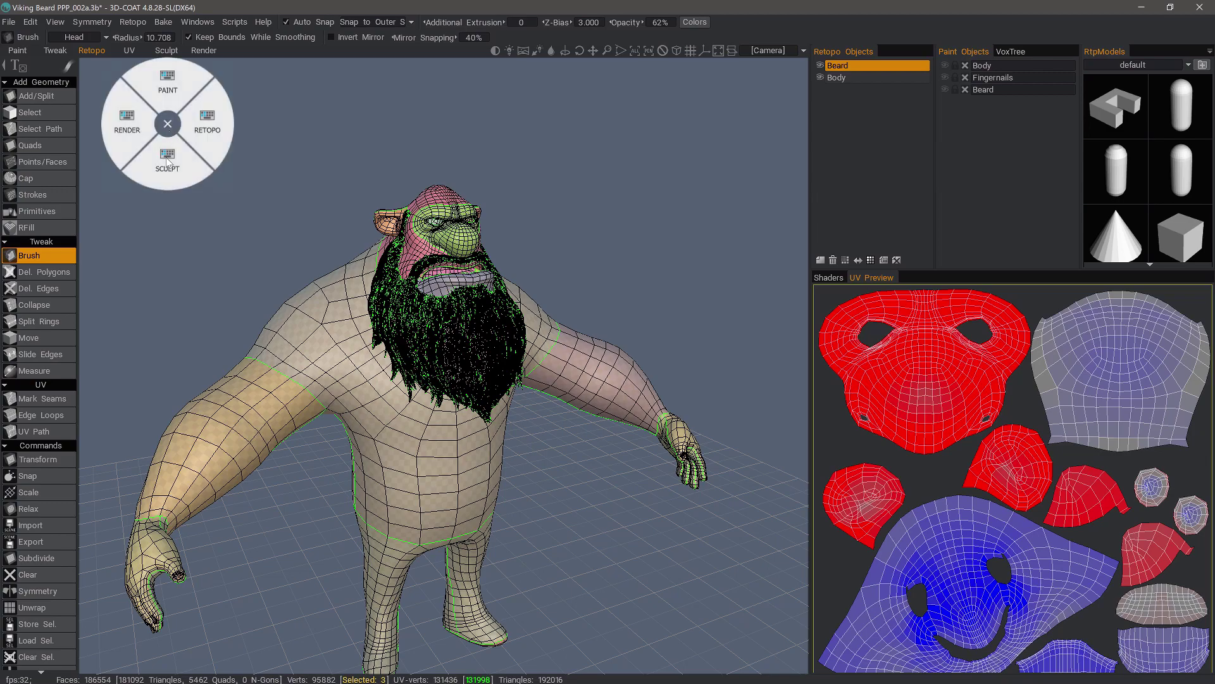
key(KP_2)
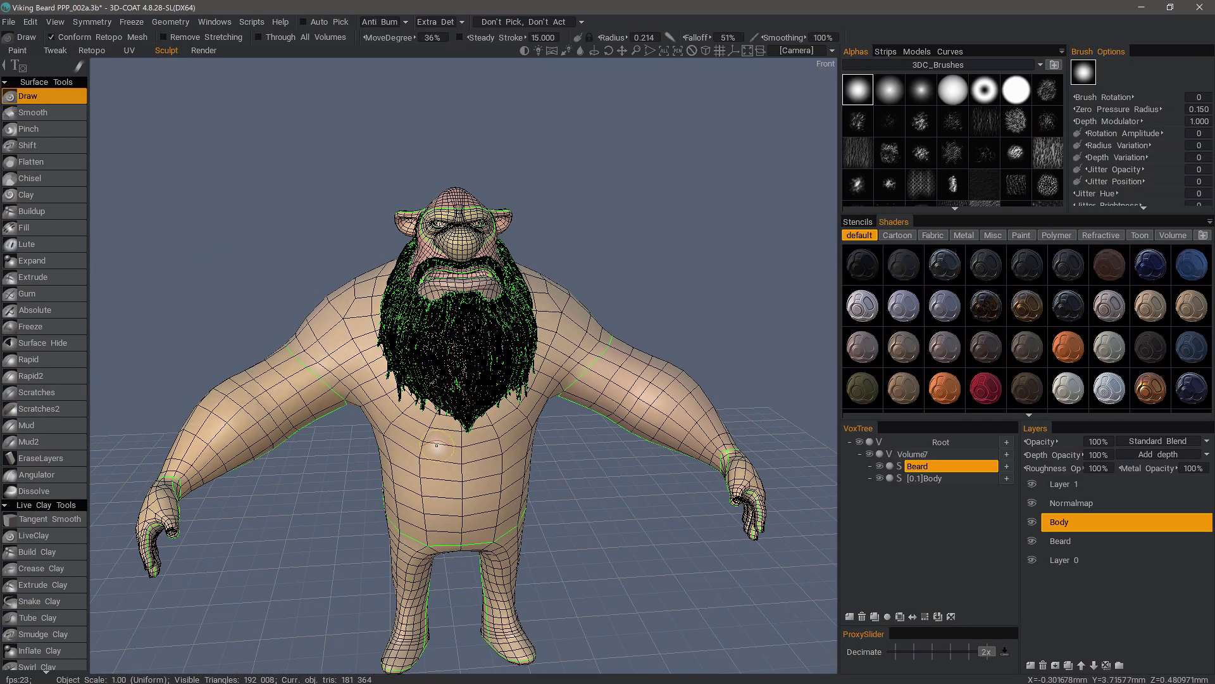
alt+drag(672, 380, 664, 395)
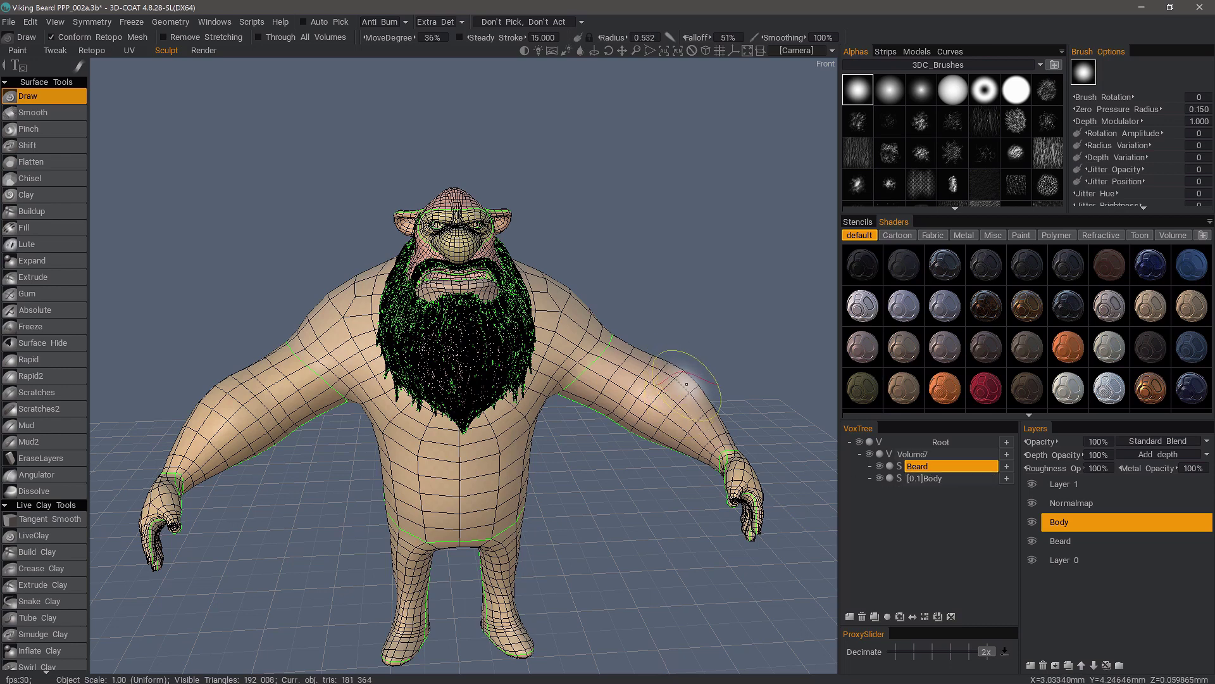
click(52, 505)
scroll(47, 534, down, 5)
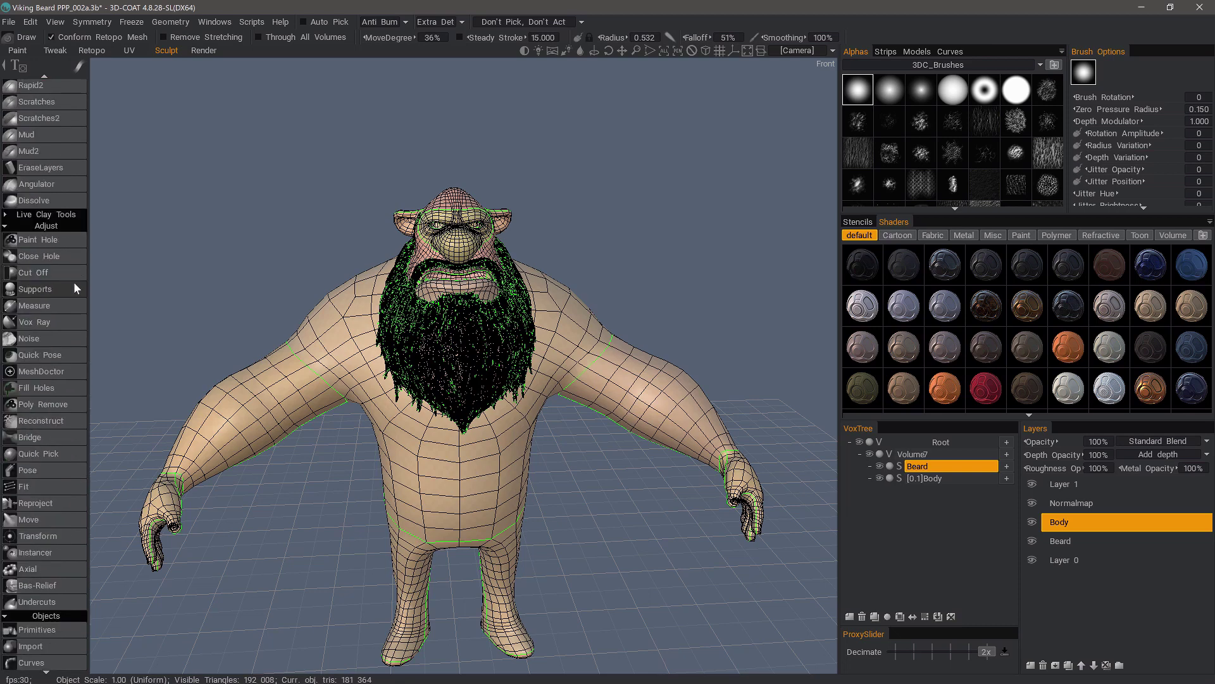
click(45, 512)
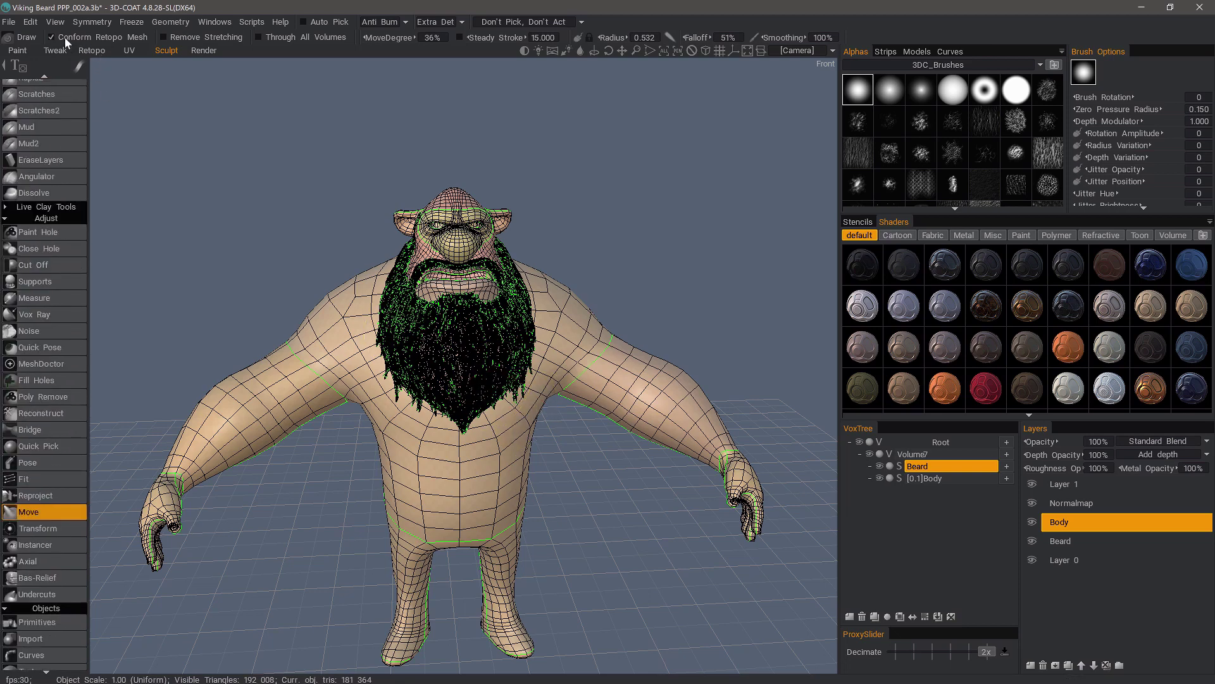
- Enable X-axis mirror symmetry for the Body object and hide the symmetry plane
alt+drag(661, 381, 647, 355)
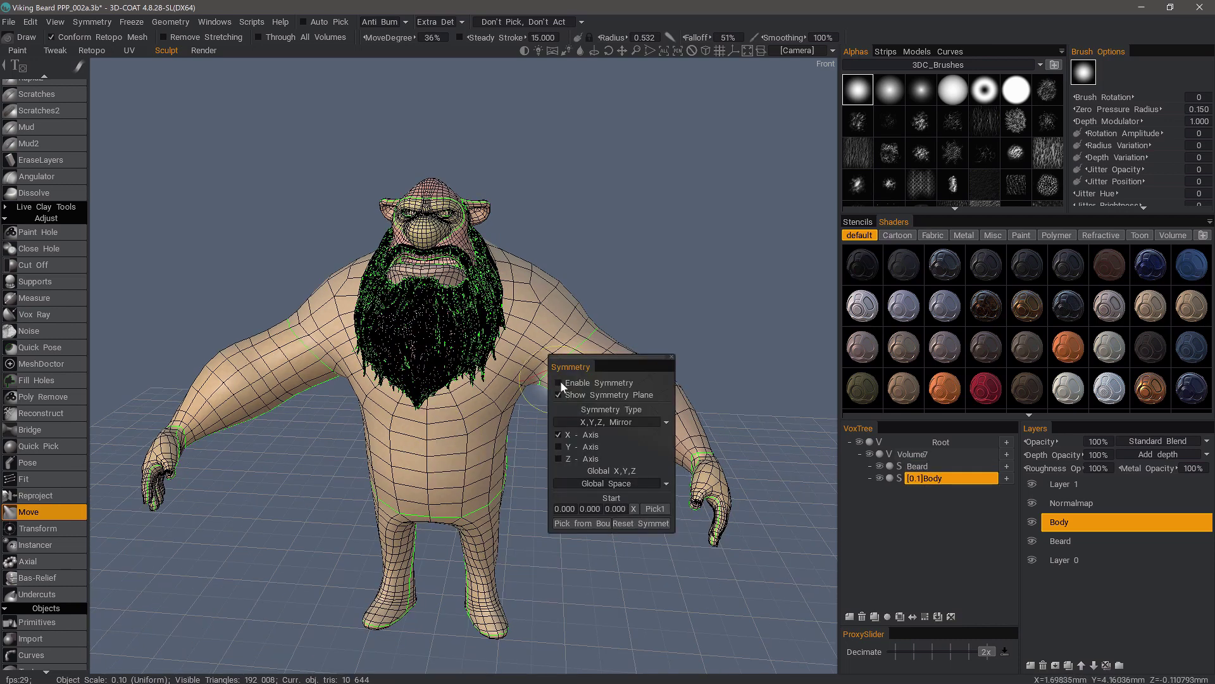
click(567, 390)
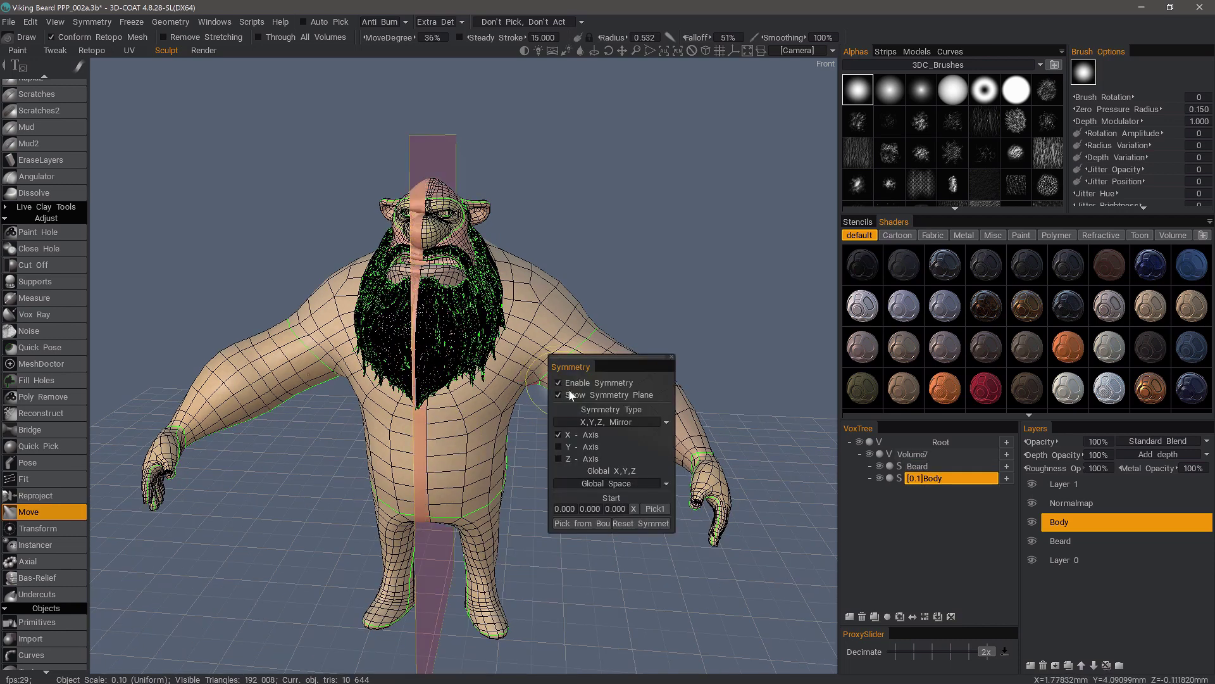
drag(716, 260, 721, 300)
mouse_move(374, 162)
mouse_down()
mouse_move(444, 158)
mouse_move(492, 177)
mouse_move(387, 165)
mouse_up()
drag(722, 279, 629, 297)
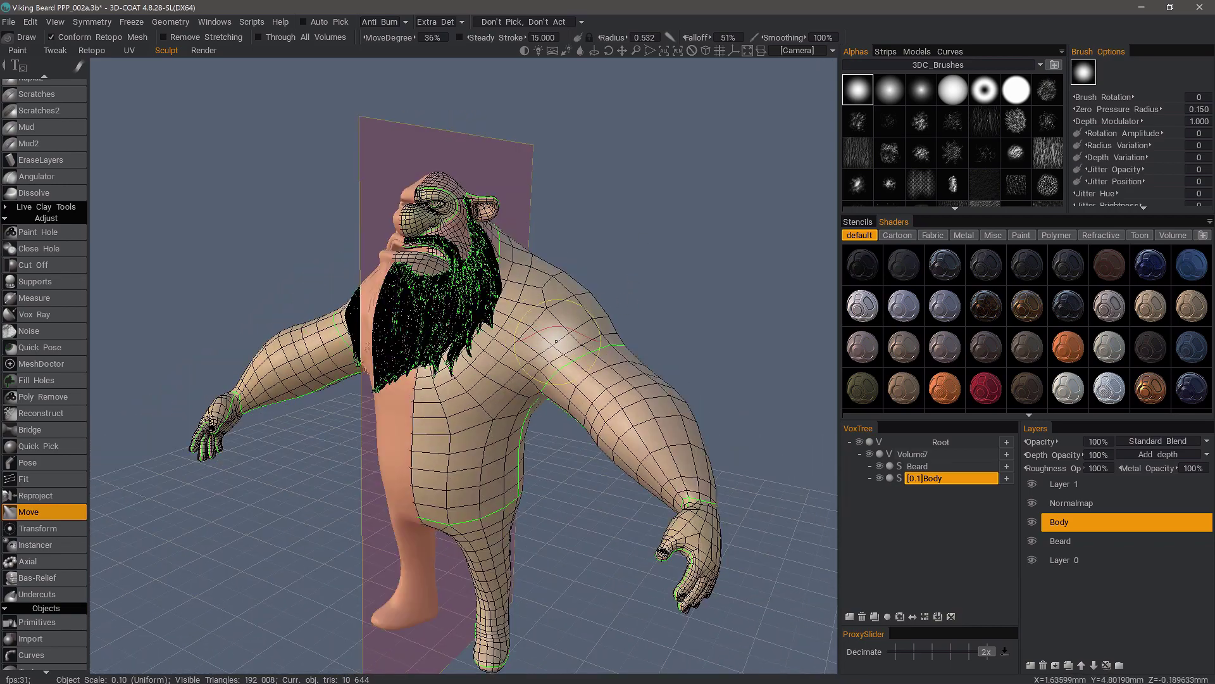
click(599, 292)
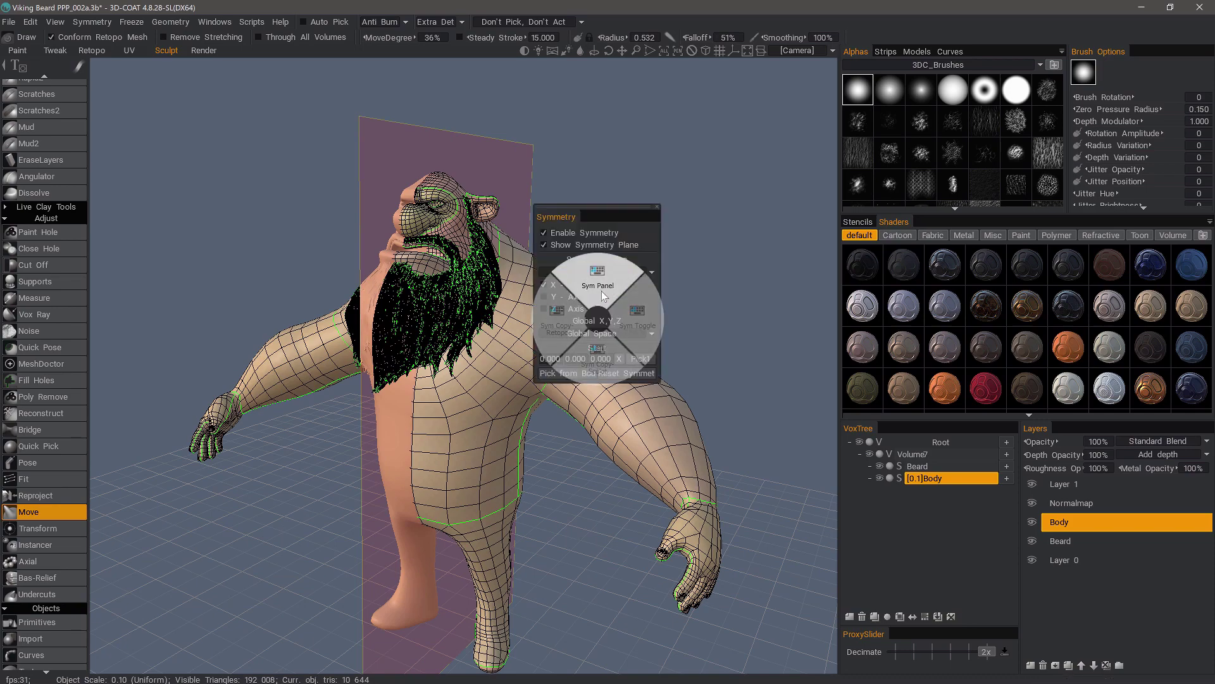
click(543, 244)
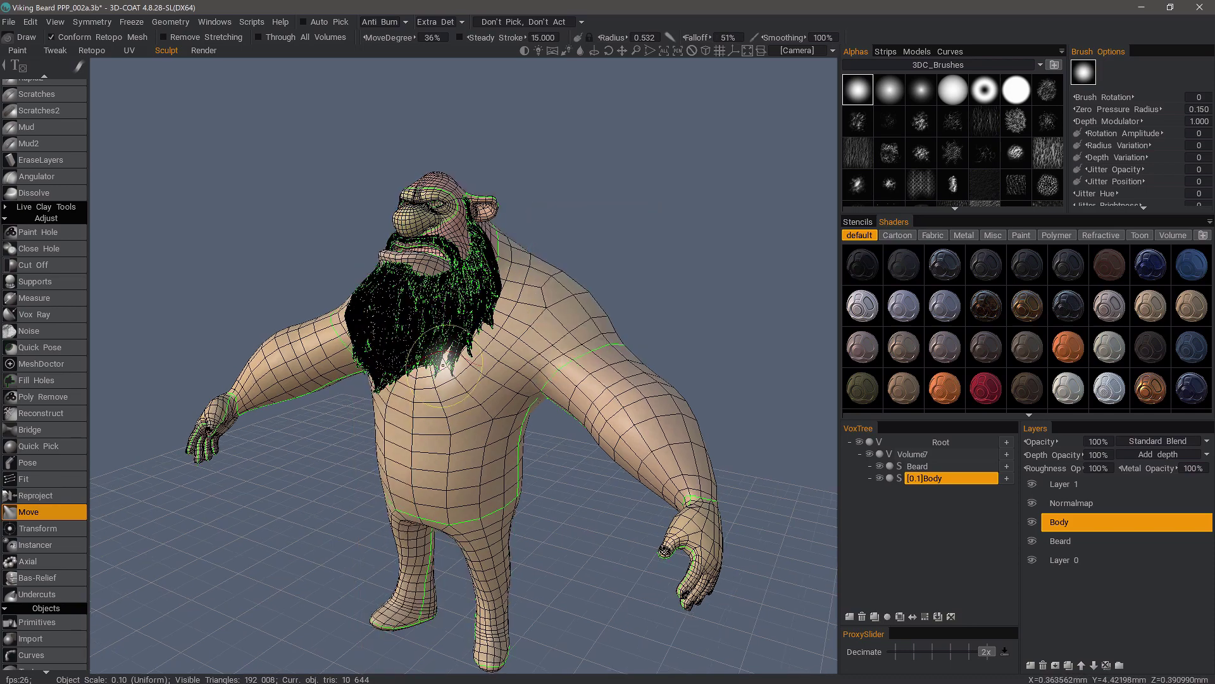
- Size the Move brush against the Body's arm, ending with a radius of about 0.787
mouse_move(443, 365)
mouse_down()
mouse_move(570, 412)
mouse_move(691, 378)
mouse_move(679, 367)
mouse_up()
right_drag(679, 367, 698, 384)
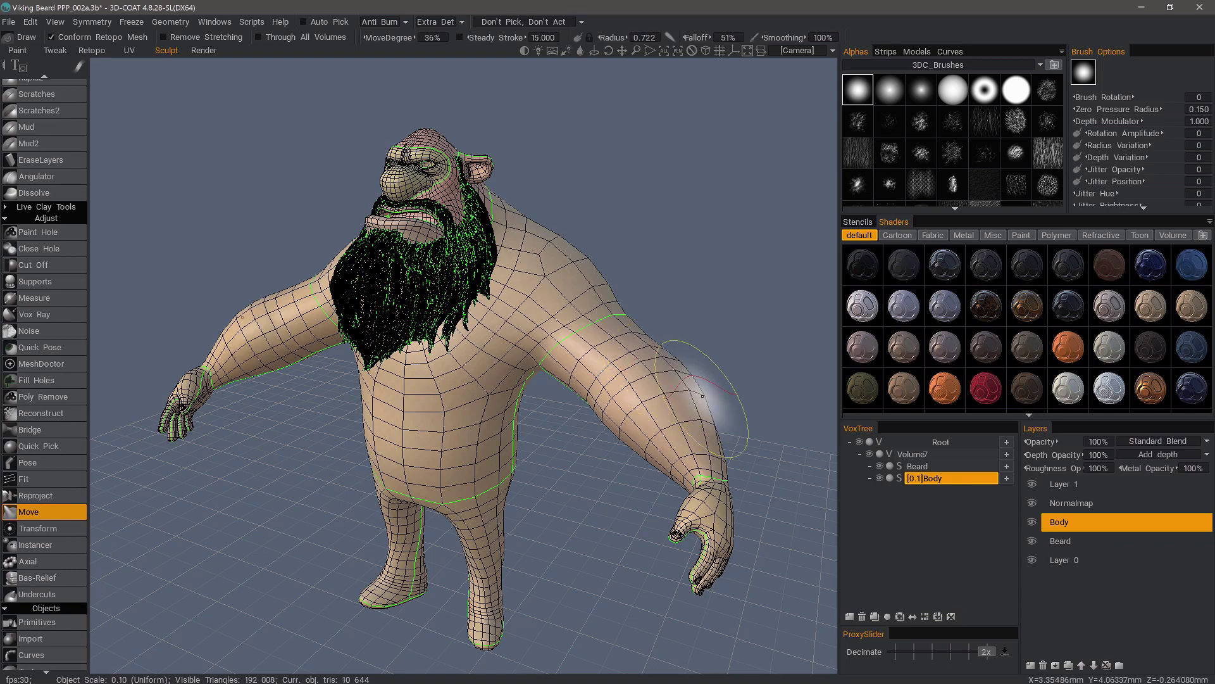
alt+shift+drag(688, 397, 645, 432)
mouse_move(641, 432)
right_down()
mouse_move(583, 462)
mouse_move(612, 471)
mouse_move(515, 439)
mouse_move(532, 510)
mouse_move(530, 442)
mouse_move(516, 434)
right_up()
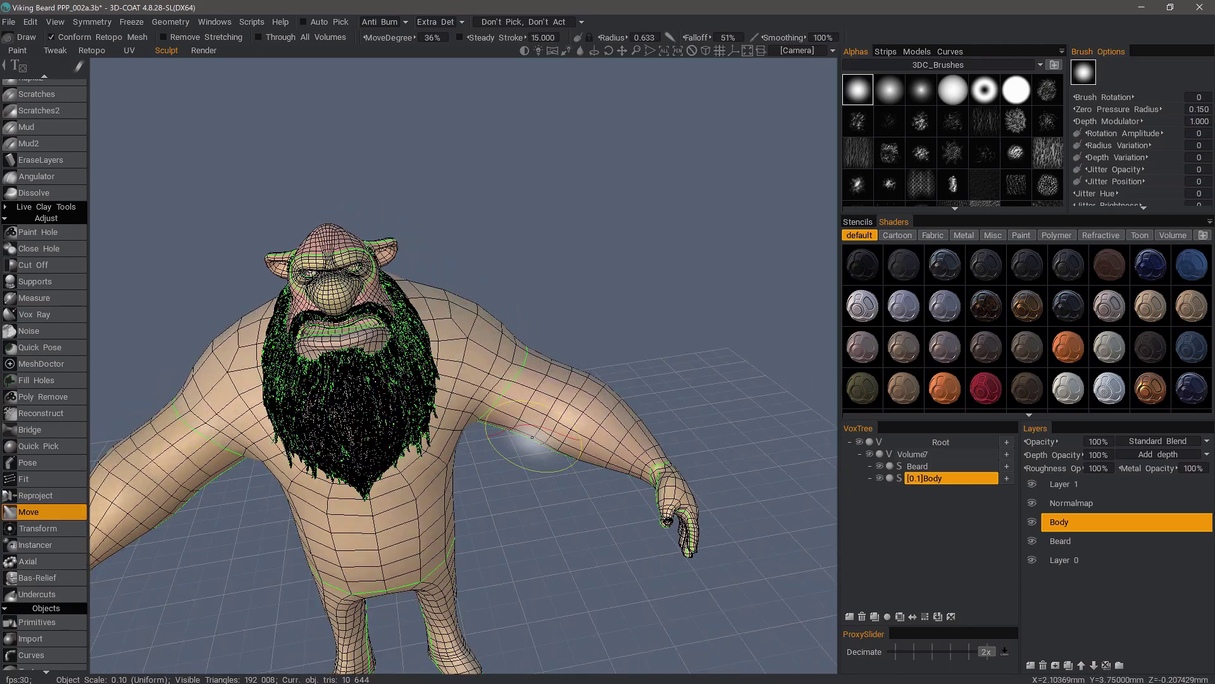
mouse_move(540, 477)
right_down()
mouse_move(511, 505)
mouse_move(529, 491)
right_up()
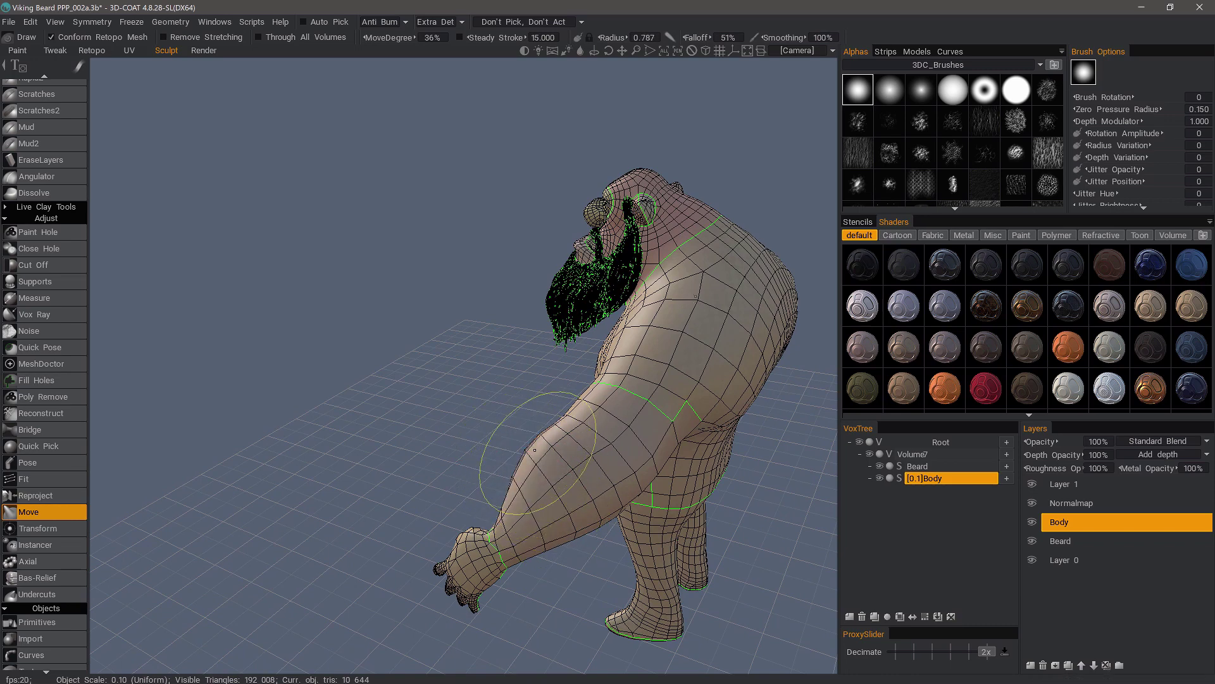
mouse_move(490, 509)
right_down()
mouse_move(514, 501)
mouse_move(608, 354)
mouse_move(643, 456)
mouse_move(618, 455)
mouse_move(575, 504)
mouse_move(563, 497)
mouse_move(754, 462)
mouse_move(578, 484)
right_up()
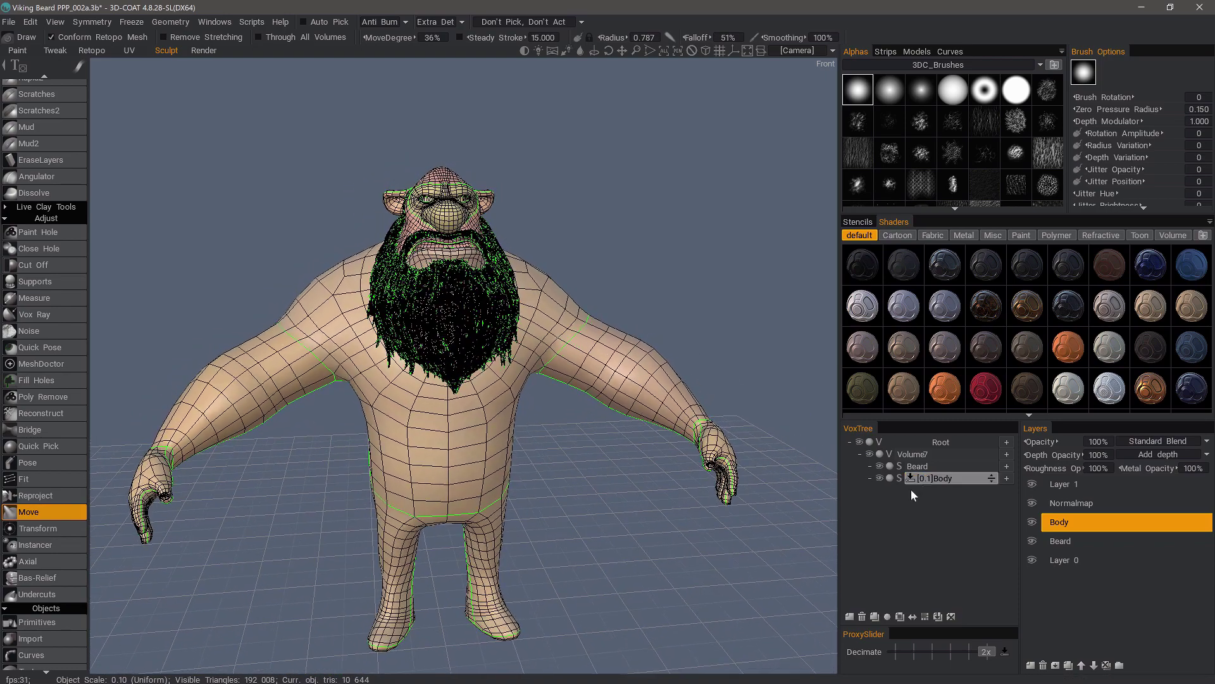
right_drag(655, 529, 287, 218)
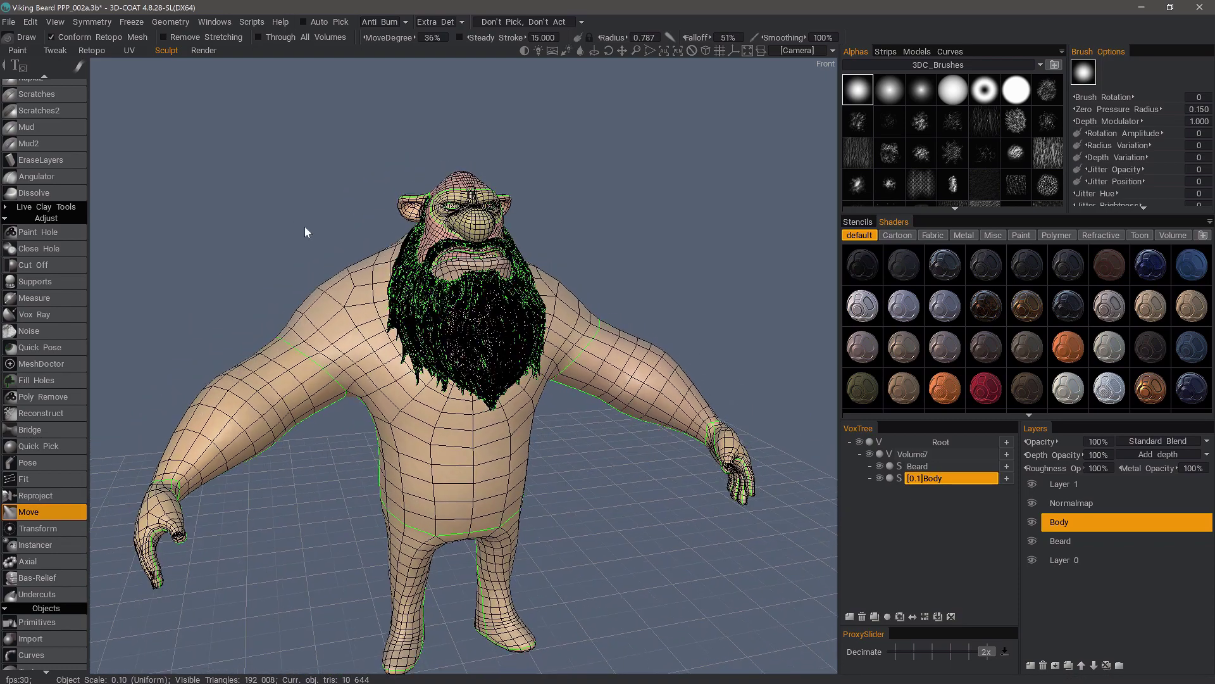
- Make only the Body retopo group active and visible in the Retopo room, and return to the Sculpt room
key(grave)
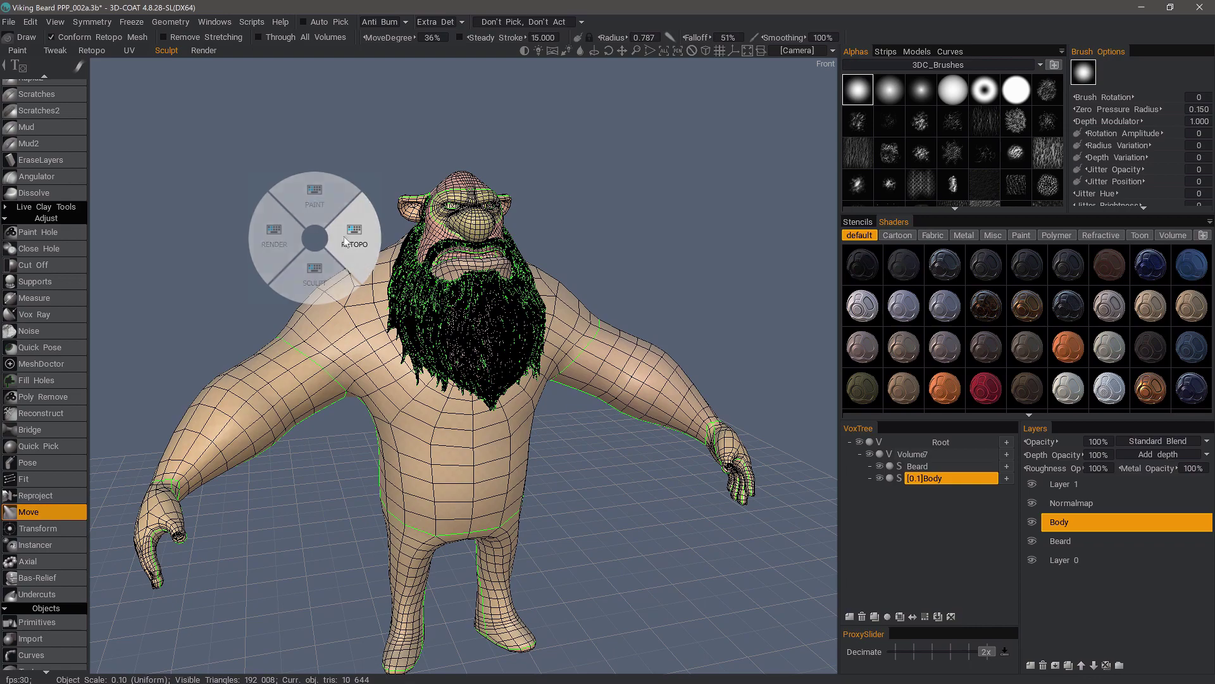
click(346, 241)
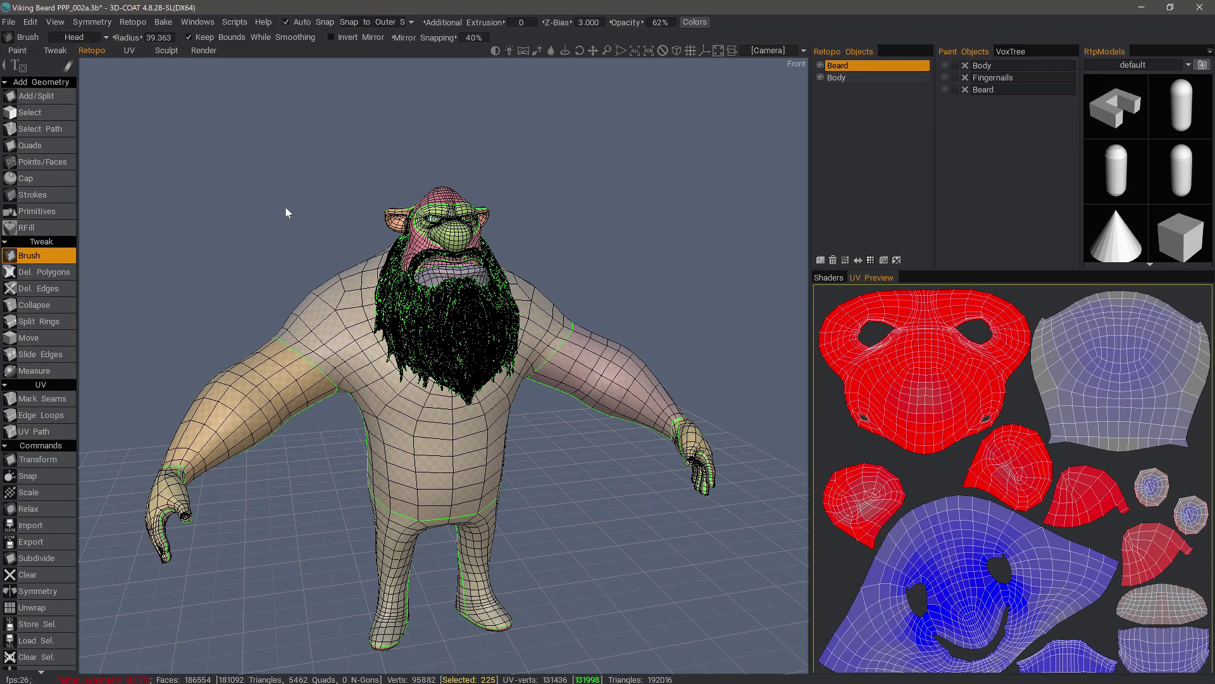
click(836, 78)
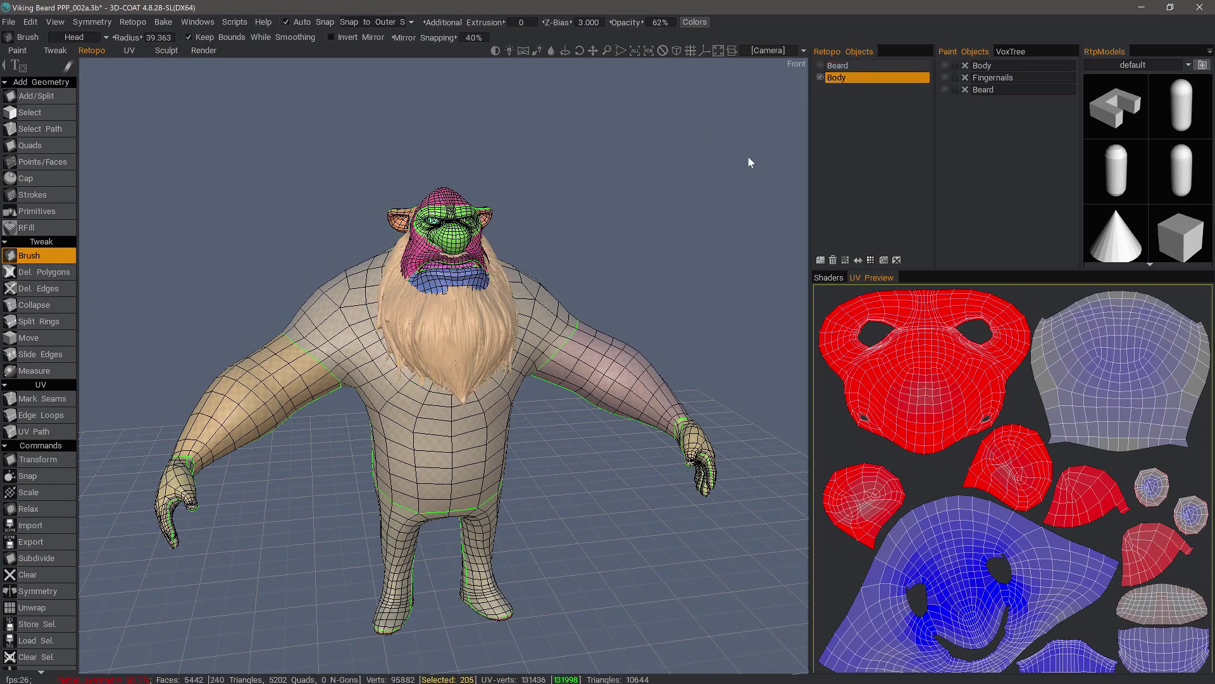
key(space)
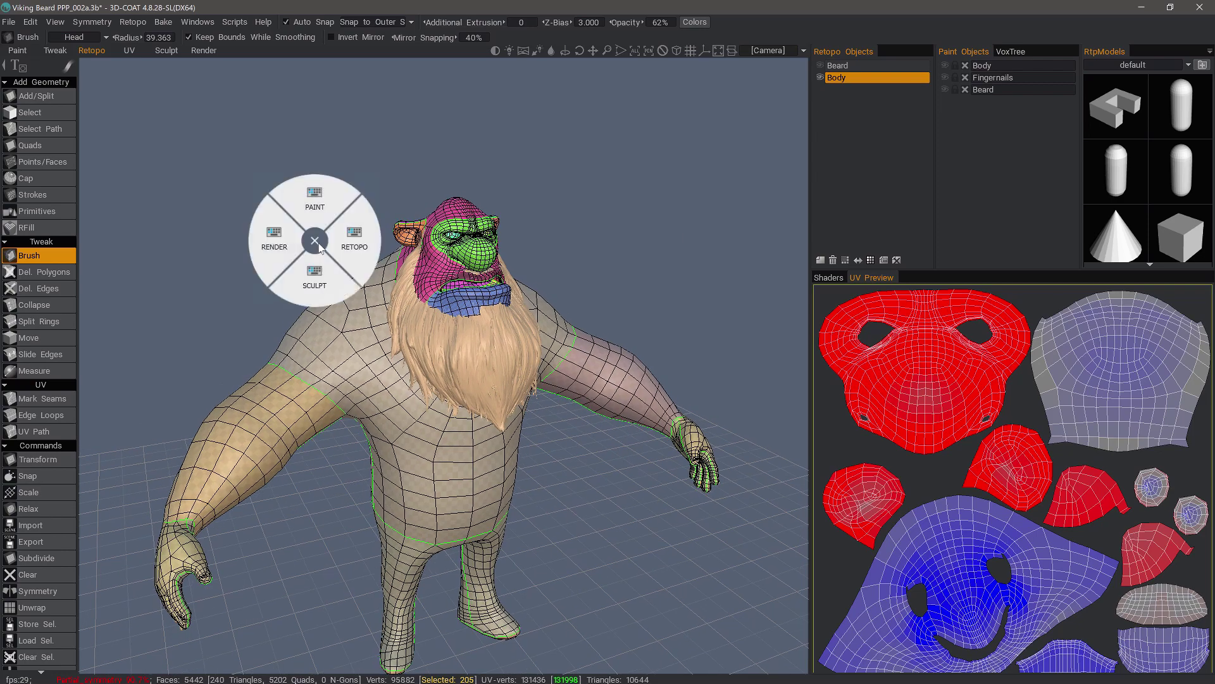
click(317, 276)
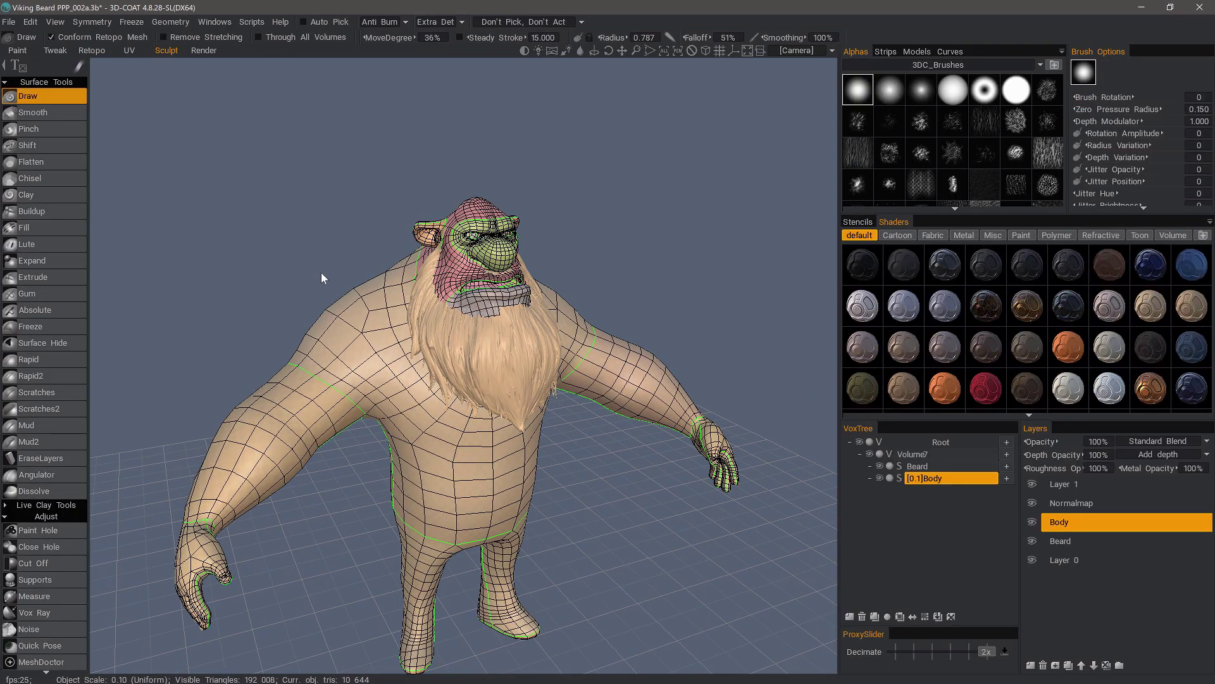
- Subdivide the Body sculpt mesh twice with Conform Retopo Mesh turned off and the wireframe displayed
click(62, 40)
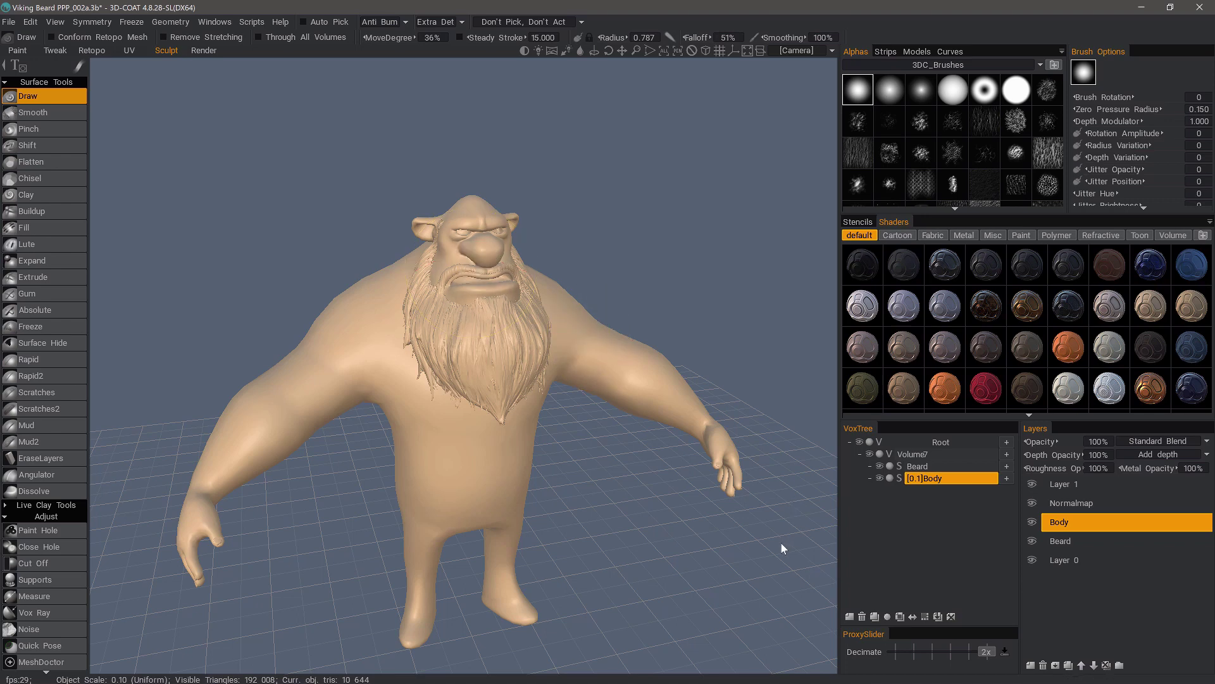
key(w)
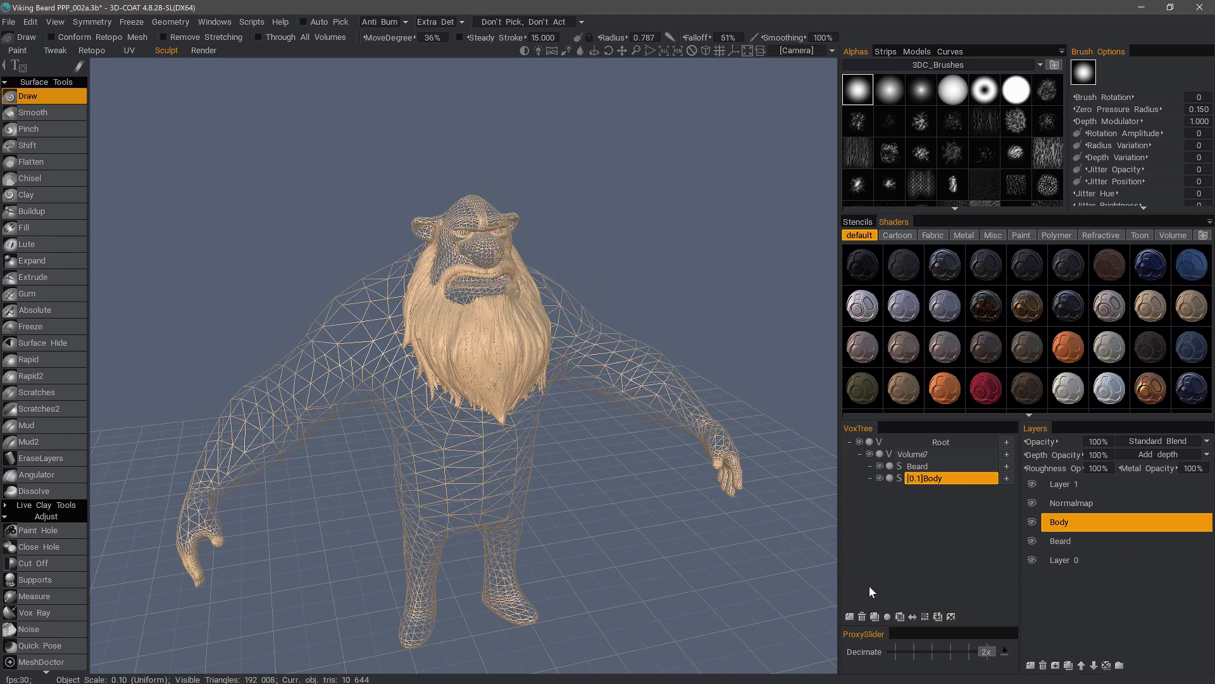
click(928, 620)
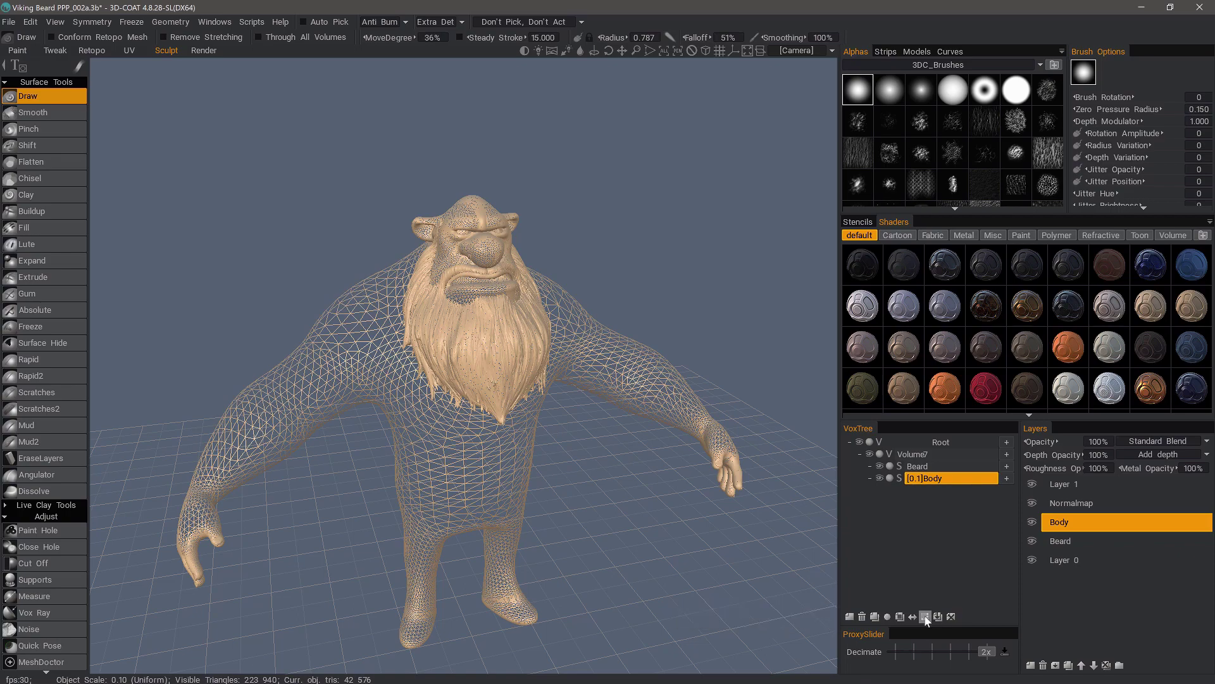
click(926, 619)
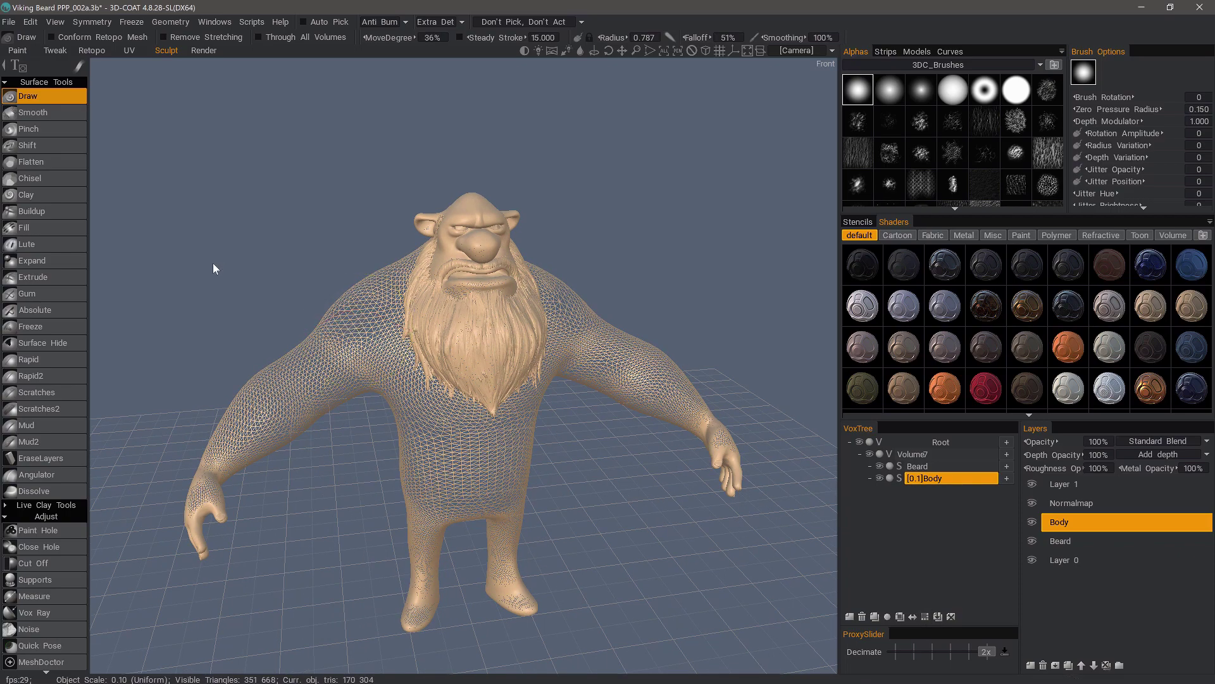
- Re-enable Conform Retopo Mesh and show the Body without the Beard object or the sculpt wireframe
click(62, 39)
drag(144, 95, 605, 520)
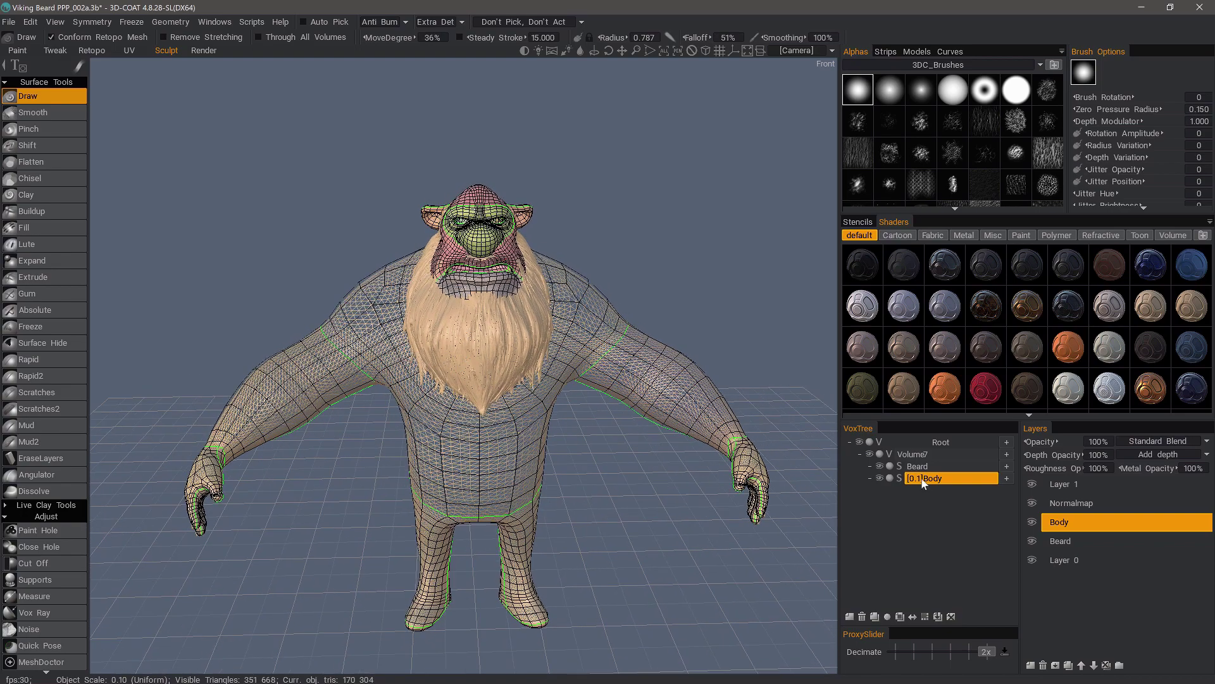
click(880, 468)
key(4)
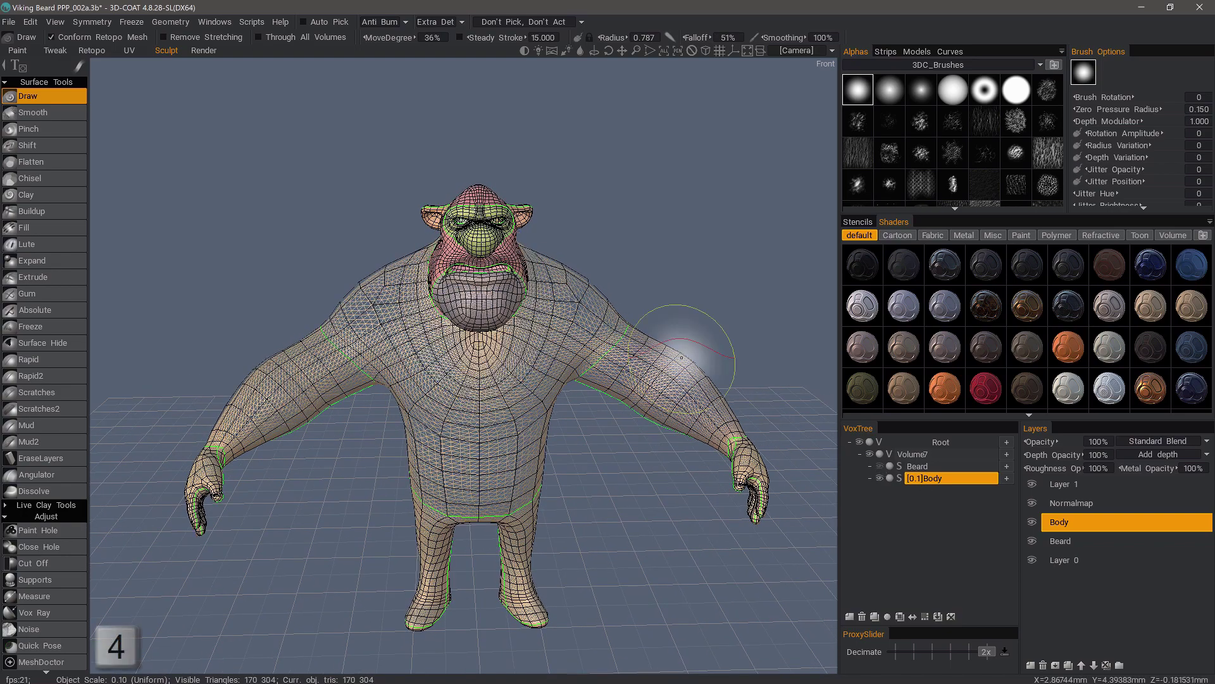
mouse_move(685, 356)
mouse_down()
mouse_move(283, 431)
mouse_move(335, 445)
mouse_move(559, 354)
mouse_up()
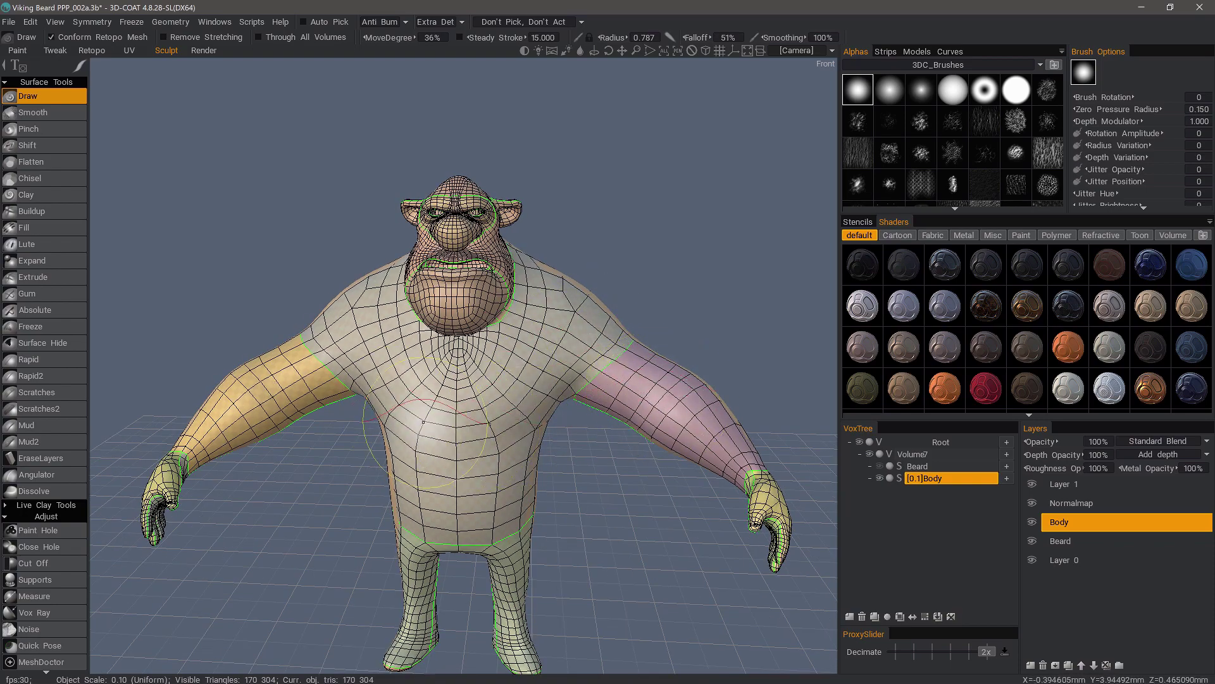
- Examine how the retopo mesh follows the sculpted head, mouth and chin from several close angles
alt+drag(529, 297, 411, 275)
alt+middle_drag(469, 223, 472, 271)
alt+right_drag(472, 271, 472, 316)
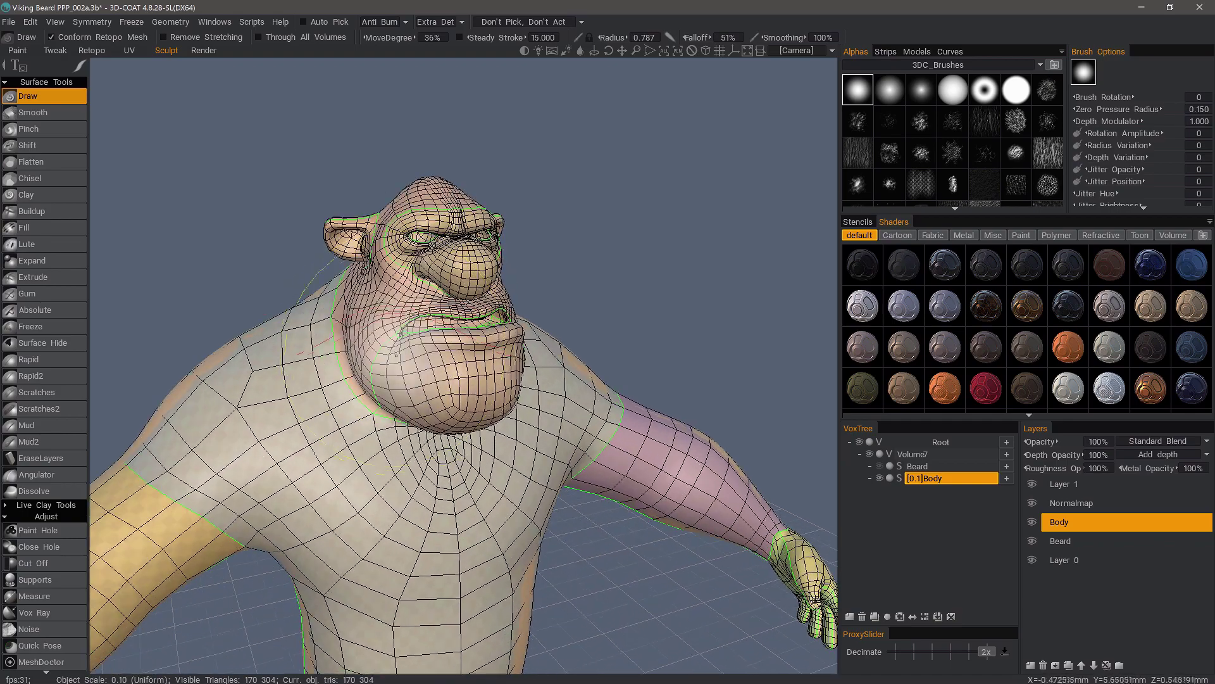
alt+drag(330, 323, 376, 304)
alt+right_drag(376, 304, 376, 332)
mouse_move(376, 332)
alt+mouse_down()
mouse_move(437, 326)
mouse_move(371, 308)
mouse_move(345, 330)
mouse_move(329, 304)
mouse_move(326, 321)
alt+mouse_up()
alt+right_drag(326, 322, 325, 333)
alt+drag(325, 332, 392, 181)
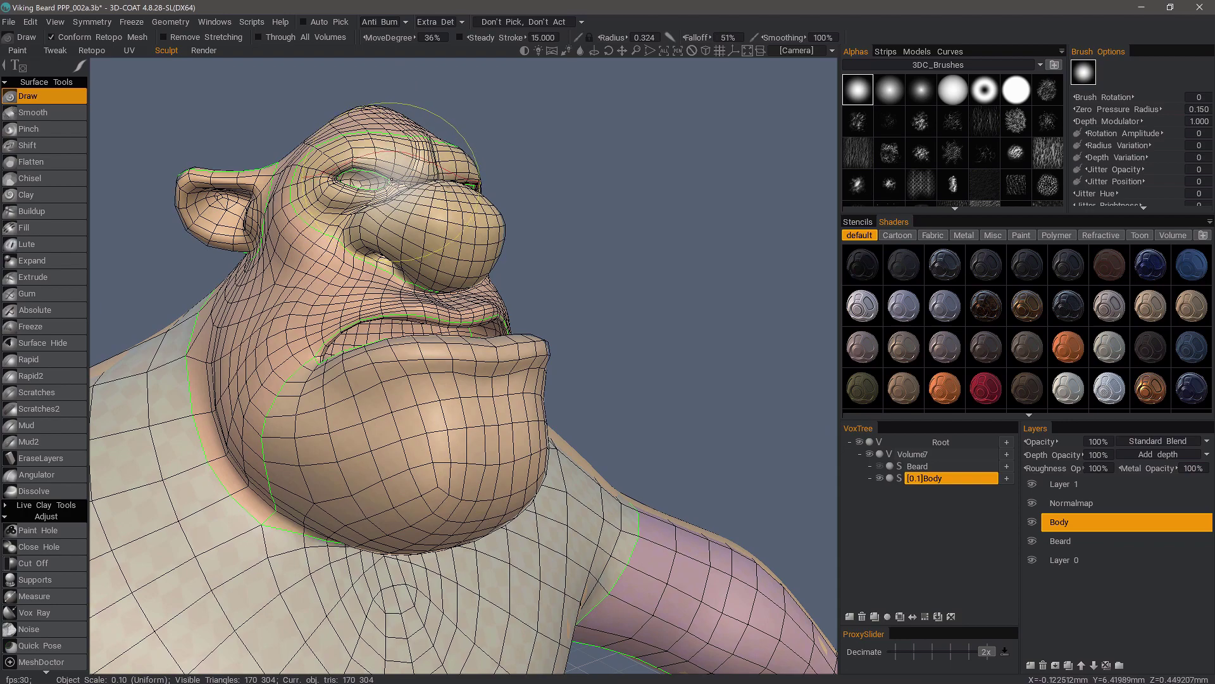
mouse_move(393, 182)
alt+mouse_down()
mouse_move(342, 348)
mouse_move(411, 298)
mouse_move(277, 244)
mouse_move(162, 303)
mouse_move(172, 306)
alt+mouse_up()
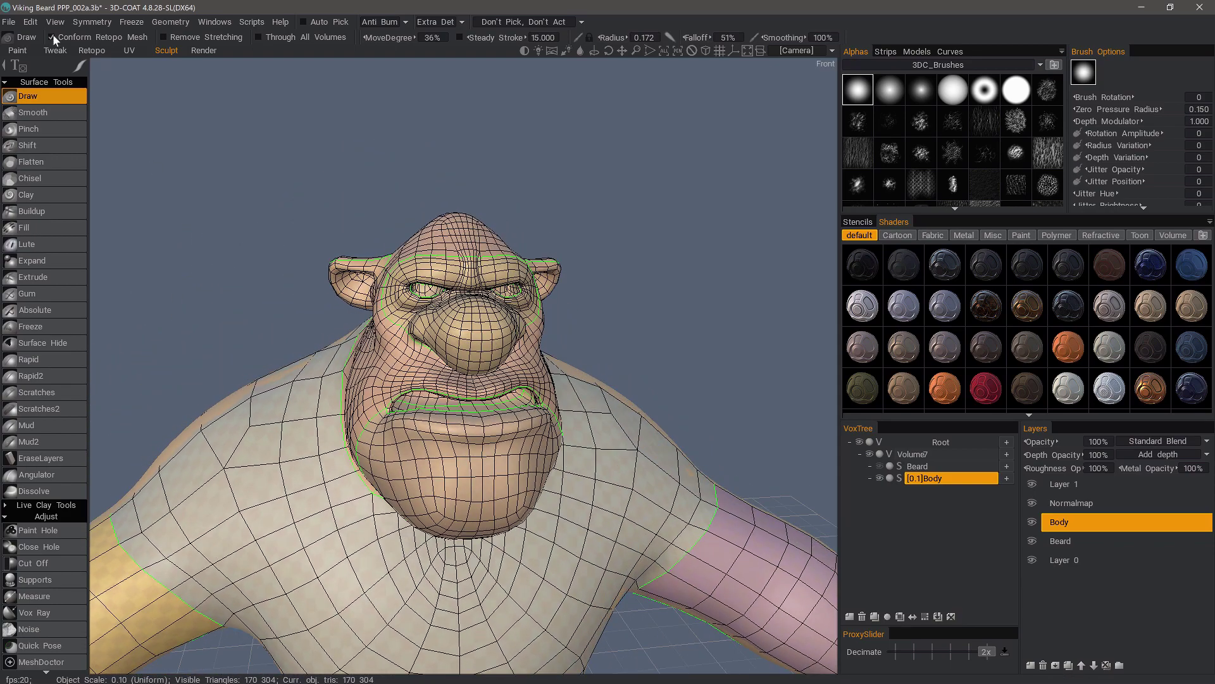
- Turn off Conform Retopo Mesh and display the Body's sculpt wireframe, with the Live Clay tools expanded
click(53, 37)
mouse_move(294, 236)
alt+mouse_down()
mouse_move(317, 276)
mouse_move(305, 303)
mouse_move(468, 219)
mouse_move(401, 339)
mouse_move(434, 244)
mouse_move(483, 367)
mouse_move(399, 380)
alt+mouse_up()
click(46, 504)
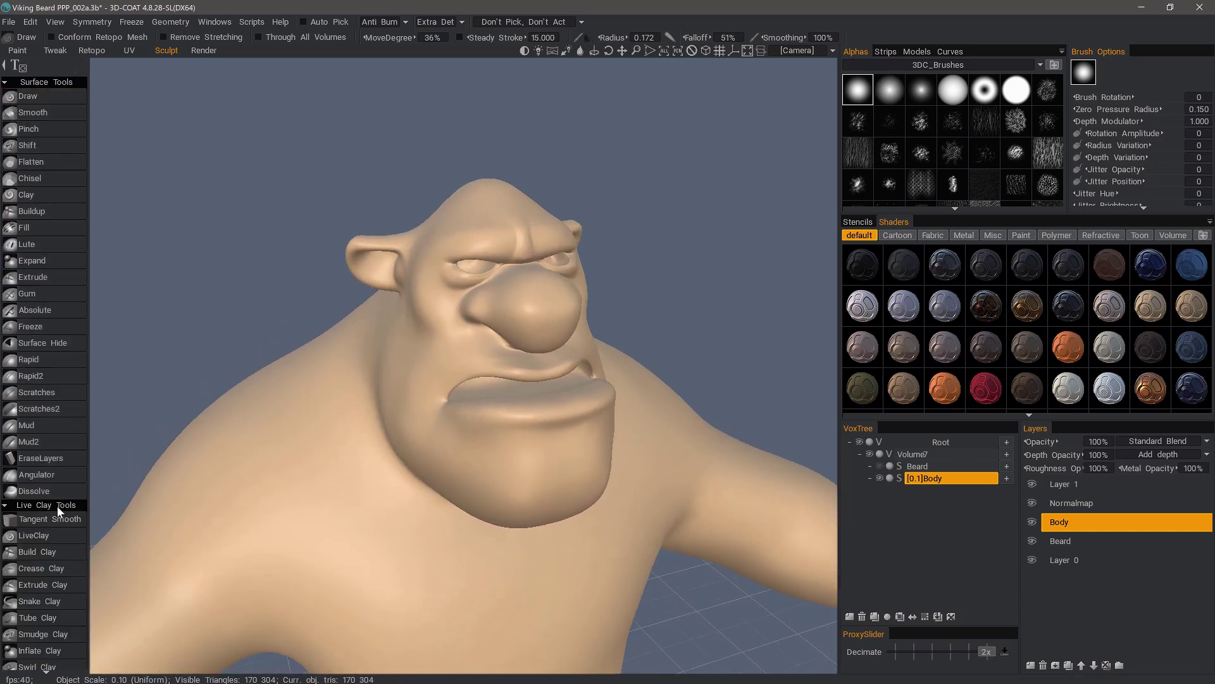
key(4)
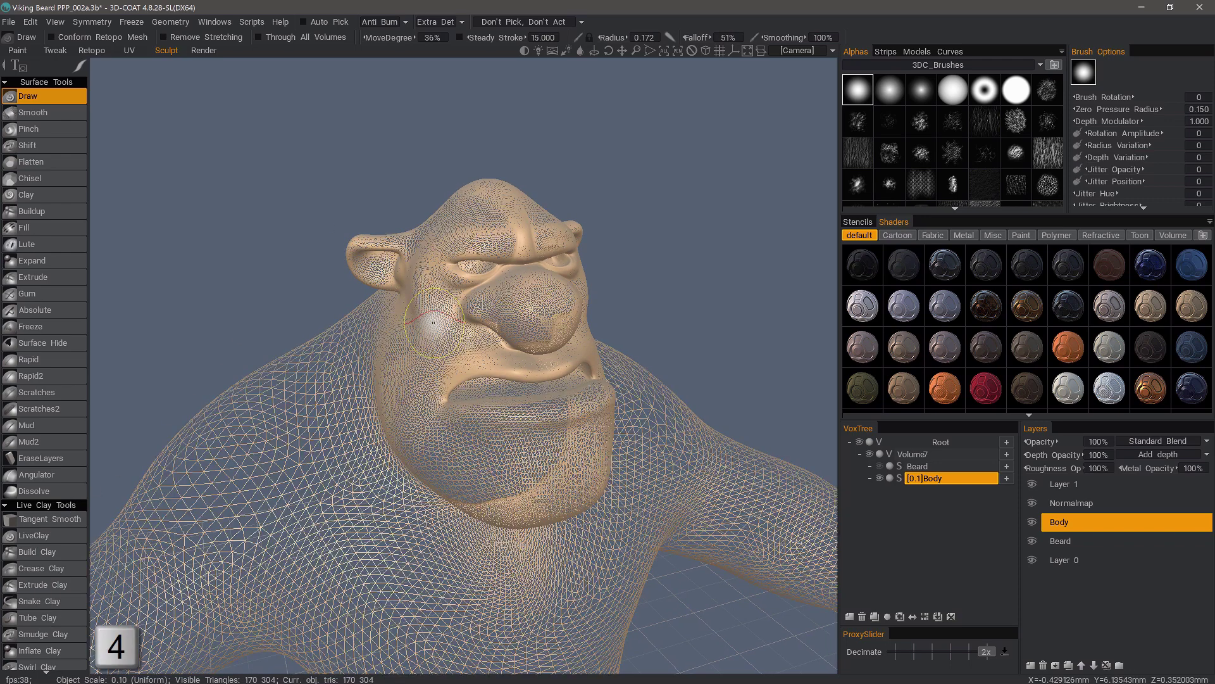
- Refine the mesh on the cheek beside the nose with the LiveClay brush at Detail 5
click(39, 535)
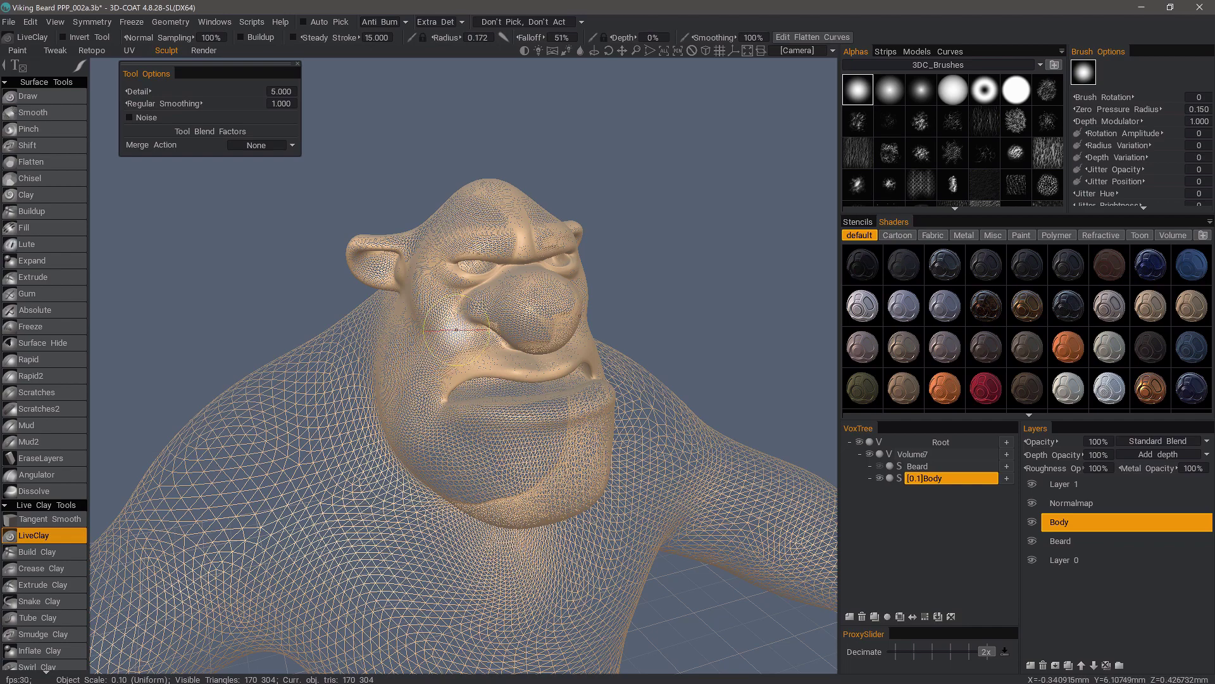
alt+drag(475, 308, 498, 304)
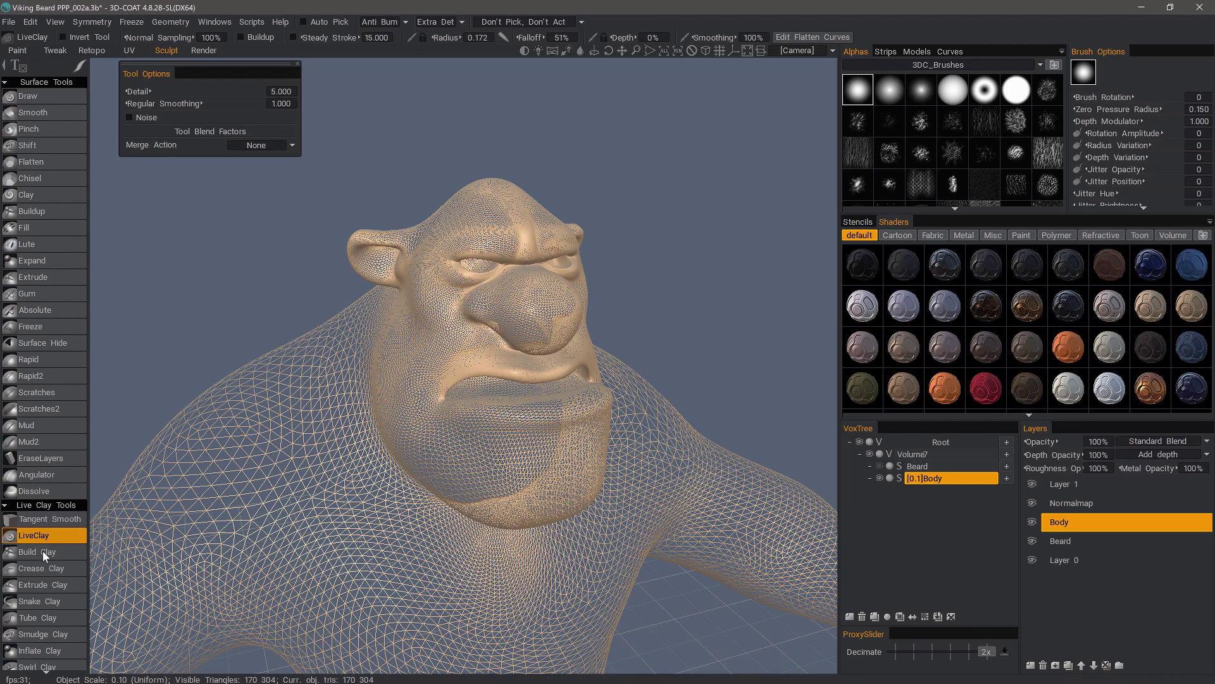
mouse_move(460, 308)
alt+mouse_down()
mouse_move(451, 327)
mouse_move(500, 315)
mouse_move(506, 300)
mouse_move(482, 312)
alt+mouse_up()
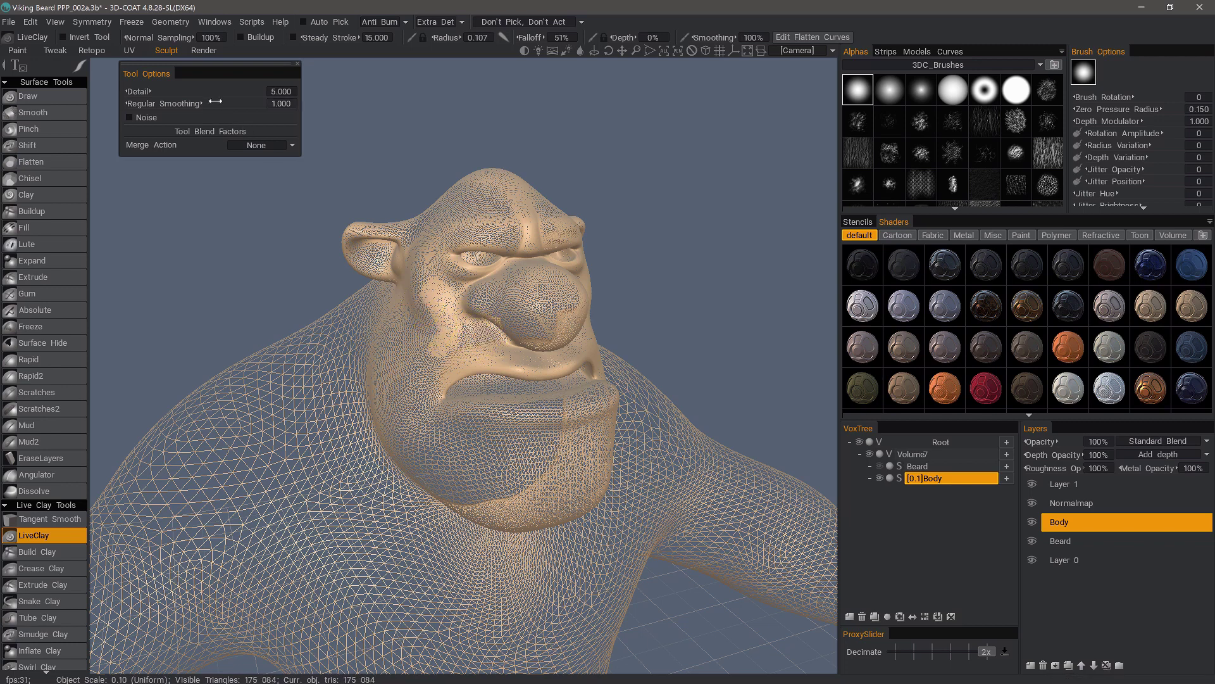
- Set the LiveClay Detail to 3 and brush over the cheek toward the upper lip with a larger radius of about 0.21
click(283, 92)
text(3)
key(Return)
right_drag(423, 369, 447, 369)
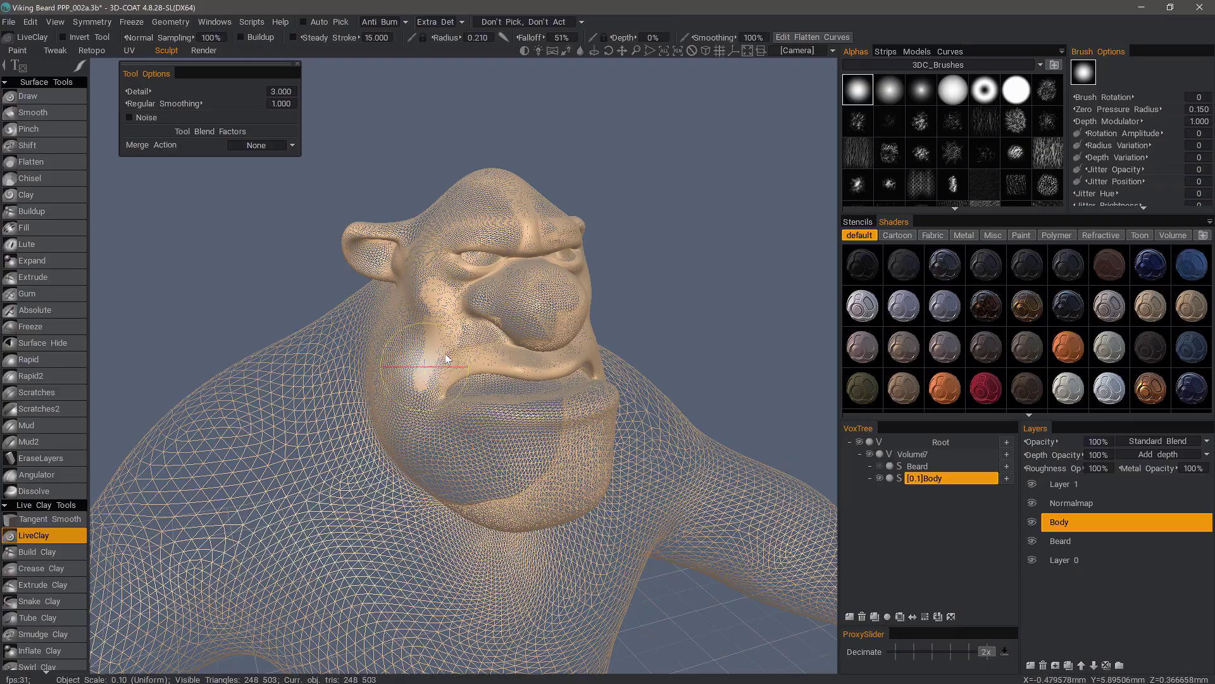
mouse_move(410, 326)
mouse_down()
mouse_move(423, 416)
mouse_move(528, 462)
mouse_move(503, 421)
mouse_move(563, 421)
mouse_move(469, 464)
mouse_move(468, 421)
mouse_move(450, 434)
mouse_move(507, 353)
mouse_up()
alt+right_drag(507, 353, 523, 401)
alt+drag(524, 402, 526, 410)
- Reduce the LiveClay radius to about 0.113 and brush over the chin, nose, eye and brow areas at Detail 3
right_drag(526, 410, 500, 407)
mouse_move(500, 407)
alt+mouse_down()
mouse_move(514, 411)
mouse_move(466, 406)
mouse_move(532, 409)
alt+mouse_up()
right_drag(509, 418, 501, 419)
mouse_move(490, 434)
mouse_down()
mouse_move(428, 395)
mouse_move(437, 348)
mouse_move(461, 336)
mouse_up()
right_drag(461, 336, 451, 337)
drag(462, 342, 497, 330)
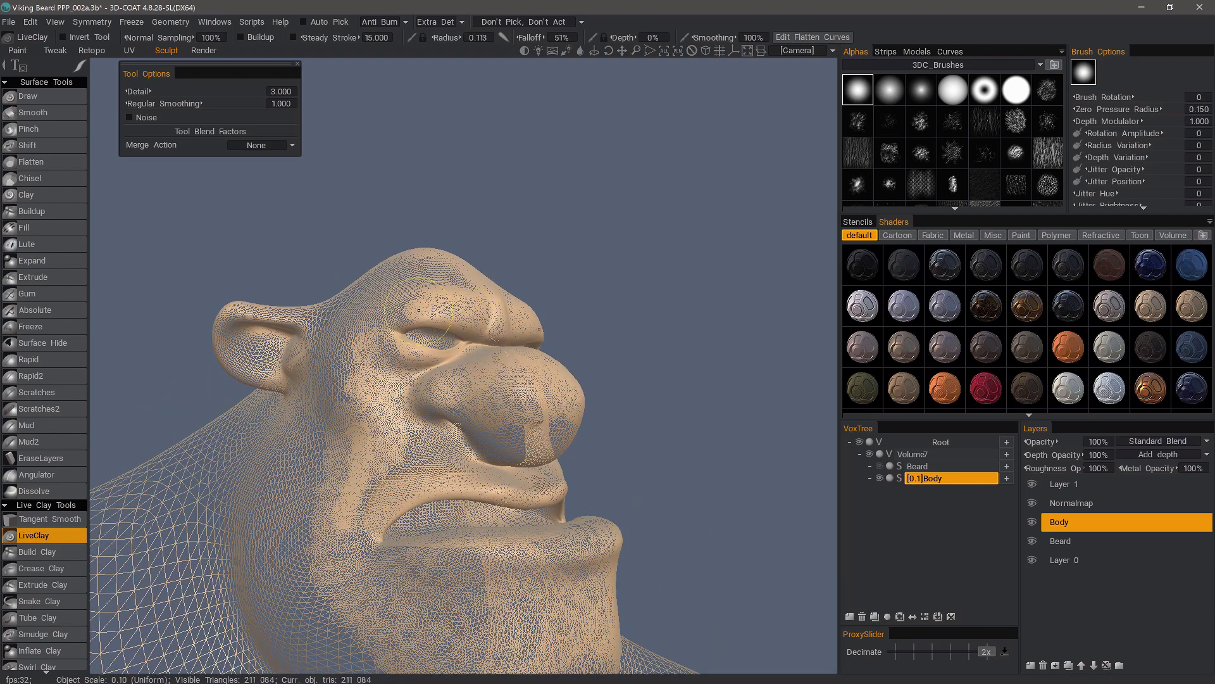
drag(443, 292, 384, 339)
alt+drag(408, 219, 382, 244)
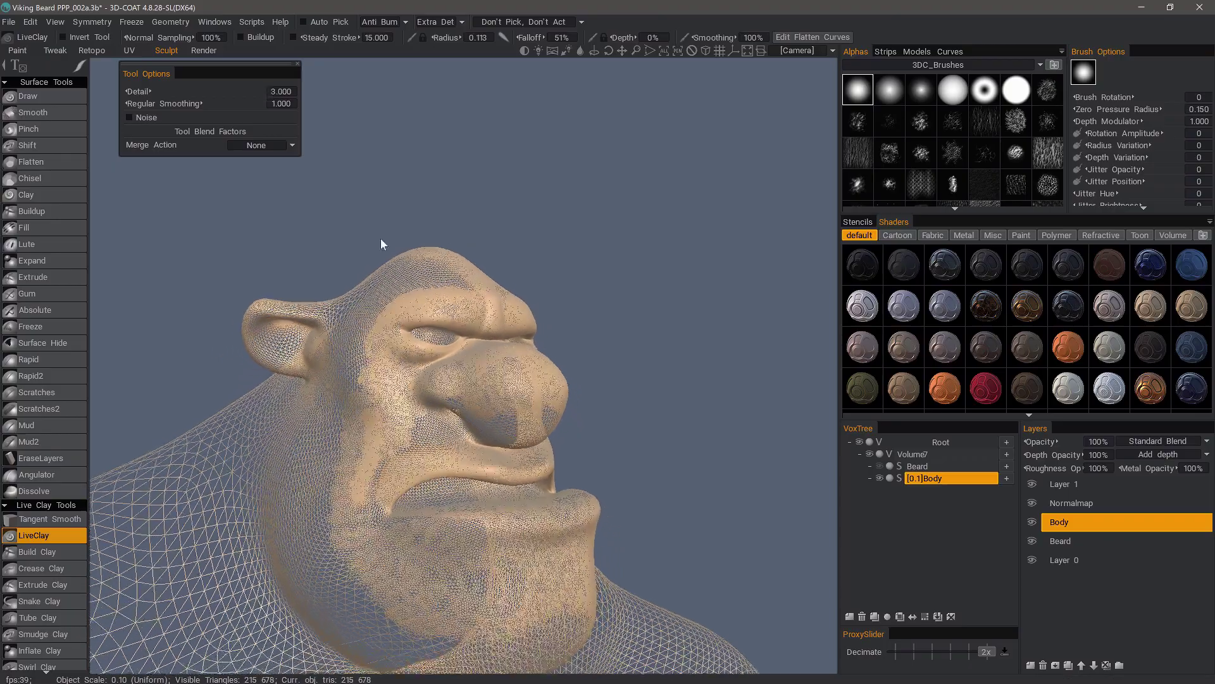
- Set the LiveClay Detail to 5 and refine the forehead, nose and jaw with a radius of about 0.2
alt+middle_drag(383, 245, 384, 130)
right_drag(509, 316, 523, 314)
alt+drag(522, 315, 488, 329)
alt+drag(452, 186, 459, 185)
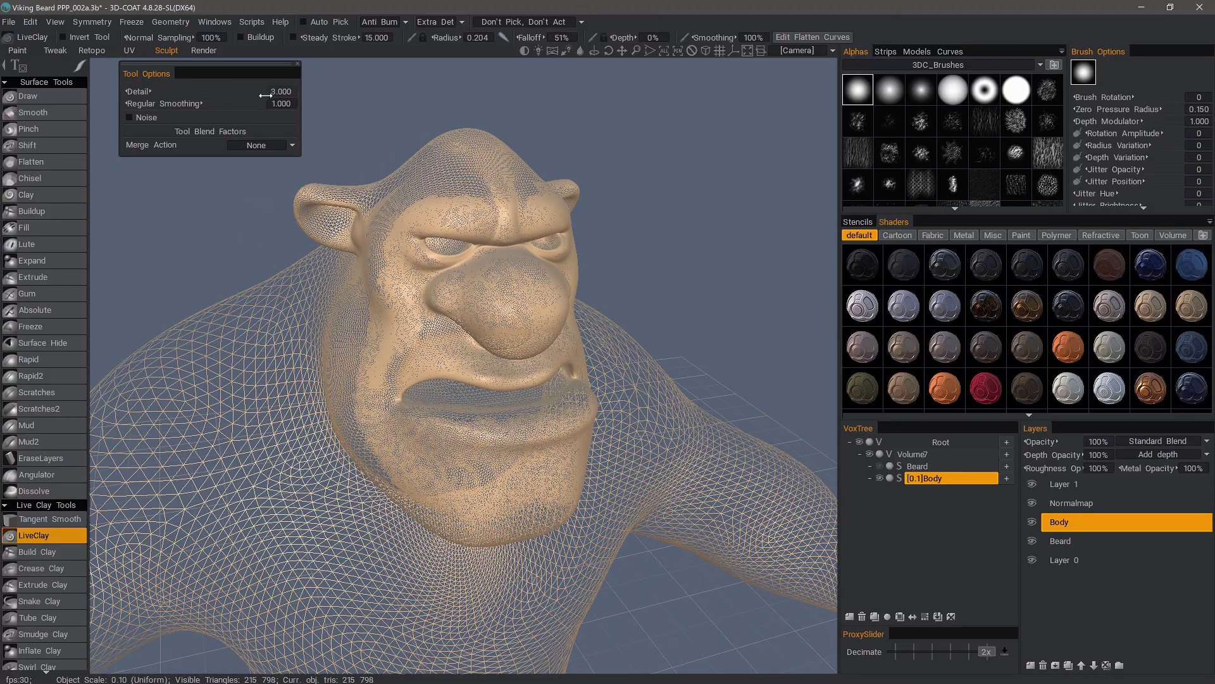
mouse_move(448, 203)
mouse_down()
mouse_move(456, 188)
mouse_move(427, 191)
mouse_up()
mouse_move(427, 191)
alt+mouse_down()
mouse_move(437, 182)
mouse_move(408, 184)
mouse_move(452, 188)
alt+mouse_up()
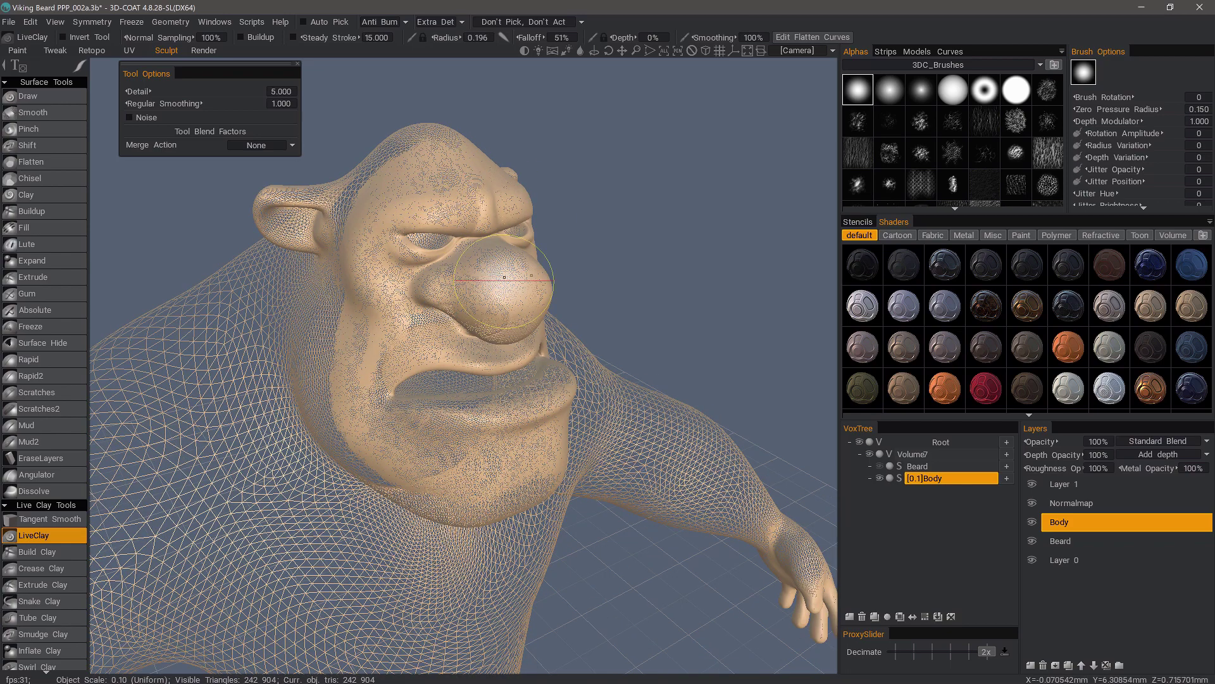
mouse_move(504, 277)
mouse_down()
mouse_move(468, 288)
mouse_move(464, 339)
mouse_up()
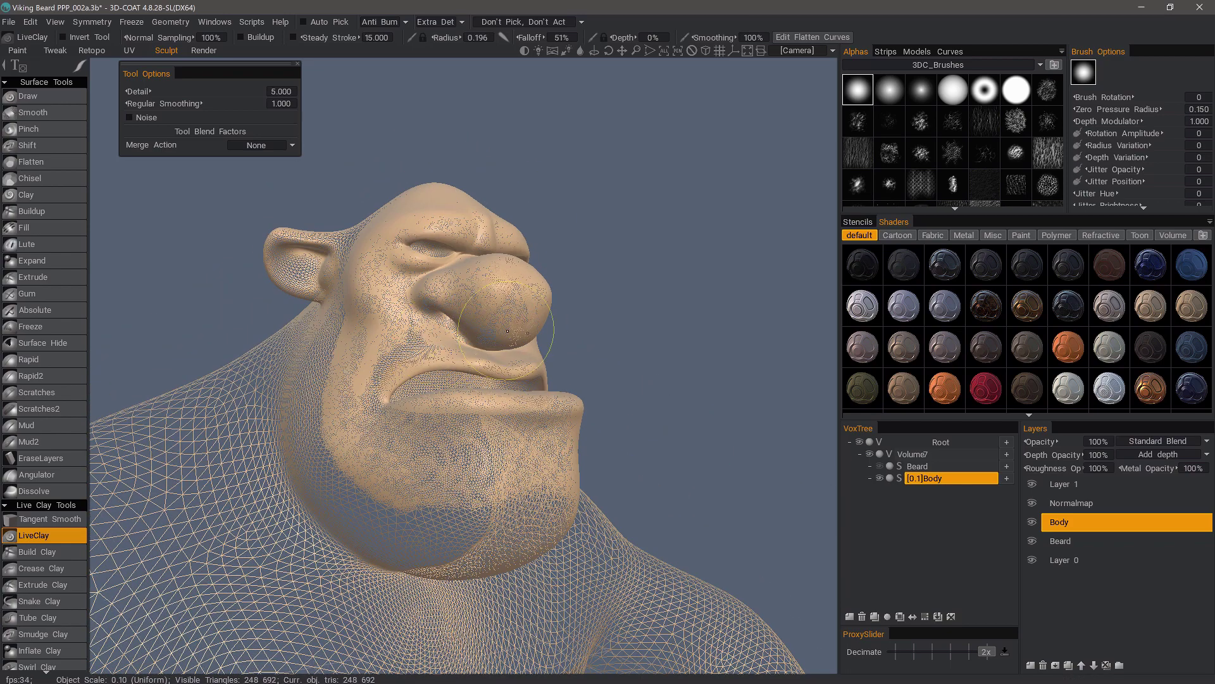
mouse_move(394, 475)
mouse_down()
mouse_move(488, 464)
mouse_move(470, 452)
mouse_move(394, 508)
mouse_move(348, 342)
mouse_move(389, 312)
mouse_up()
mouse_move(388, 311)
alt+mouse_down()
mouse_move(423, 353)
mouse_move(520, 383)
mouse_move(404, 382)
mouse_move(508, 325)
mouse_move(383, 368)
alt+mouse_up()
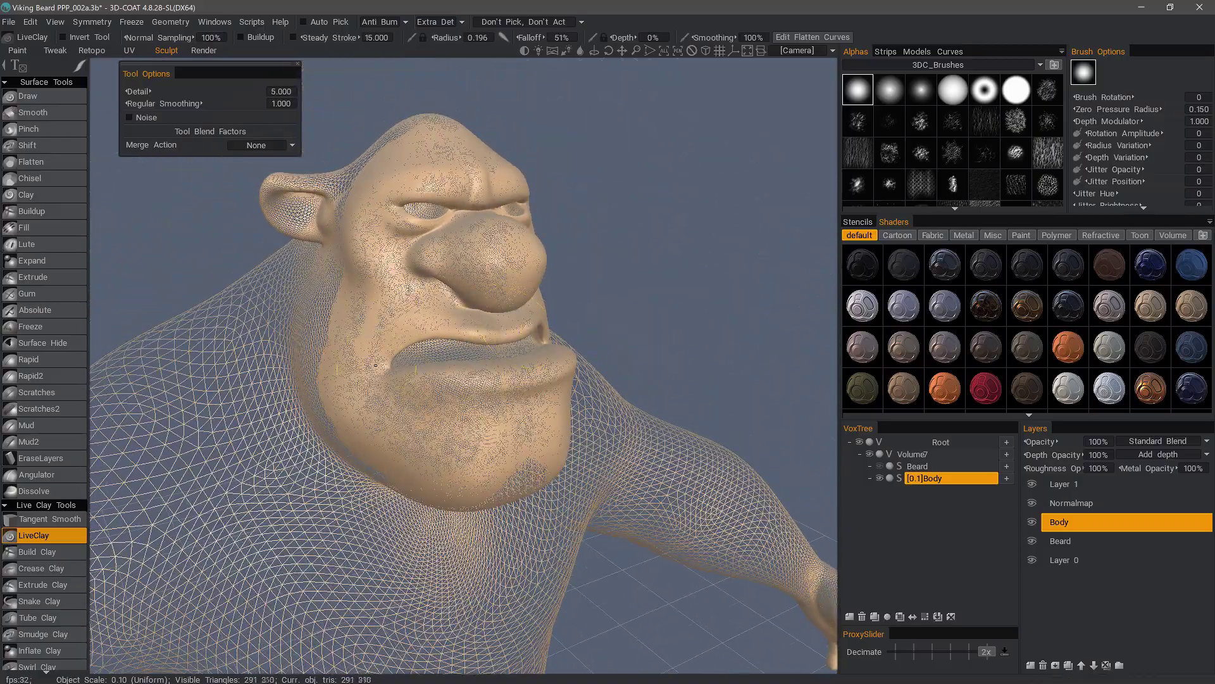
- Refine the side of the head from the forehead and temple down to the jaw with LiveClay strokes
alt+drag(453, 193, 520, 180)
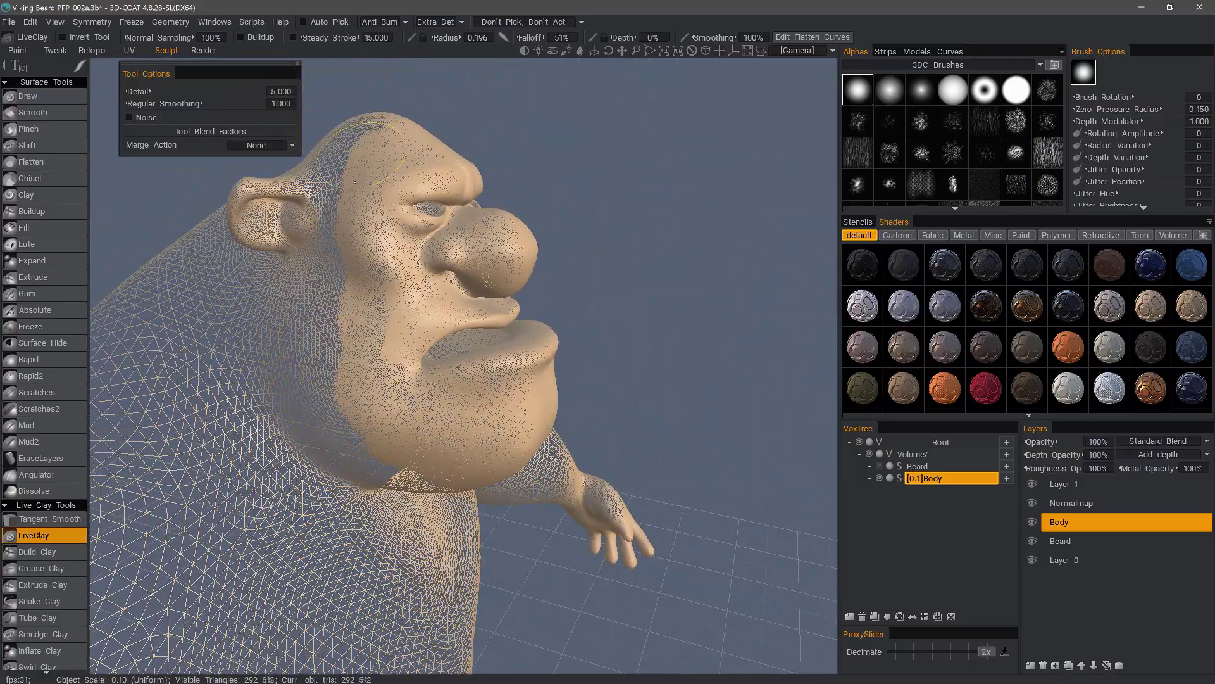
mouse_move(374, 130)
mouse_down()
mouse_move(352, 189)
mouse_move(336, 380)
mouse_up()
mouse_move(341, 179)
mouse_down()
mouse_move(336, 167)
mouse_move(322, 324)
mouse_up()
alt+drag(405, 380, 342, 393)
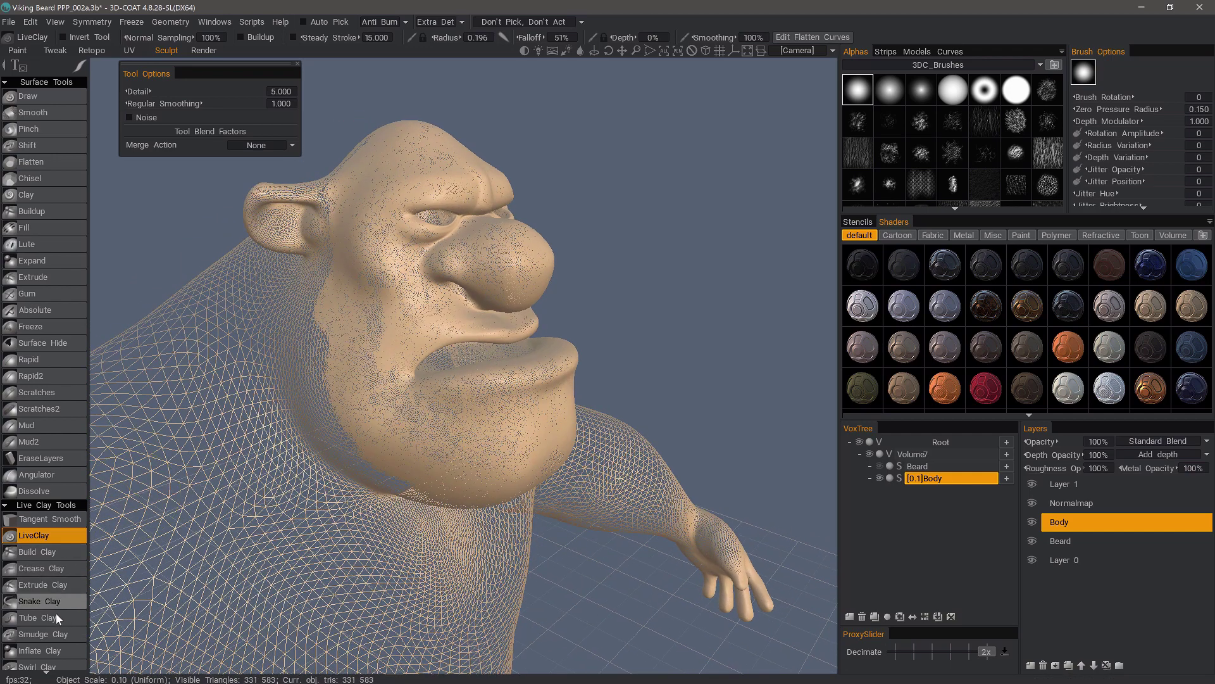
drag(56, 587, 56, 318)
scroll(56, 318, down, 2)
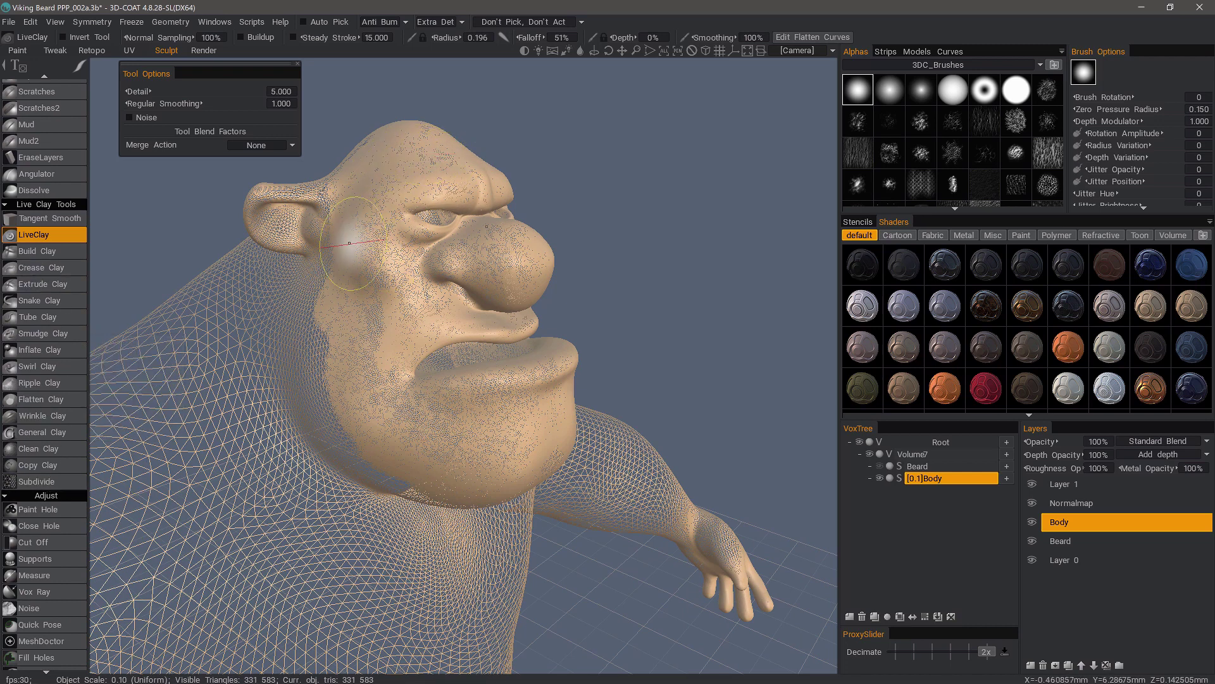
mouse_move(82, 68)
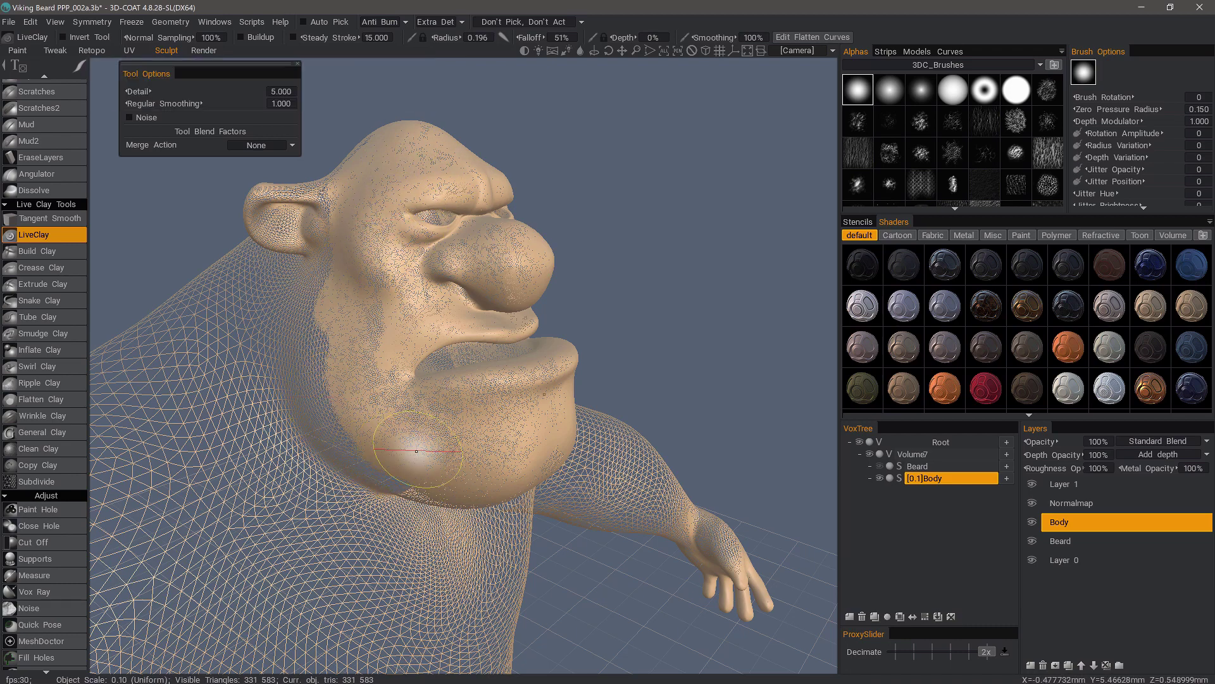
- Refine the jaw with LiveClay, then reduce the radius to 0.106 and brush over the nose
mouse_move(329, 342)
alt+mouse_down()
mouse_move(312, 325)
mouse_move(348, 332)
alt+mouse_up()
drag(339, 392, 396, 453)
alt+drag(466, 379, 414, 367)
right_drag(421, 297, 395, 297)
mouse_move(329, 109)
alt+mouse_down()
mouse_move(290, 105)
mouse_move(345, 110)
alt+mouse_up()
mouse_move(449, 275)
mouse_down()
mouse_move(524, 237)
mouse_move(523, 295)
mouse_up()
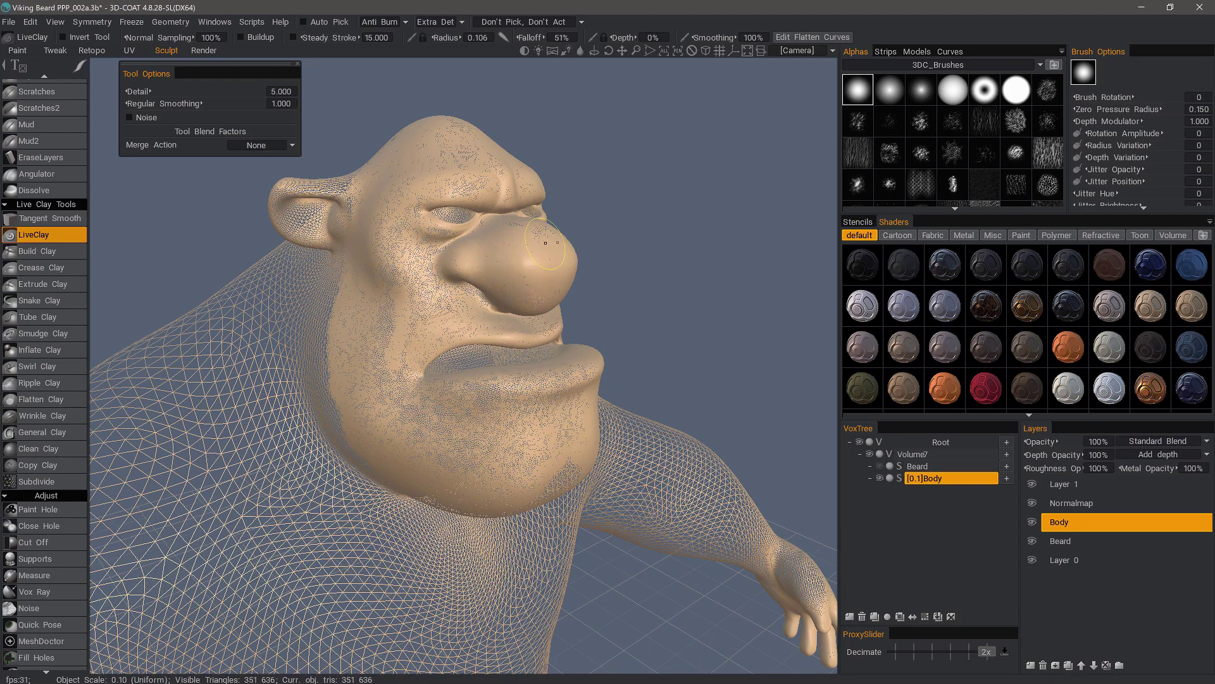
alt+drag(546, 243, 529, 232)
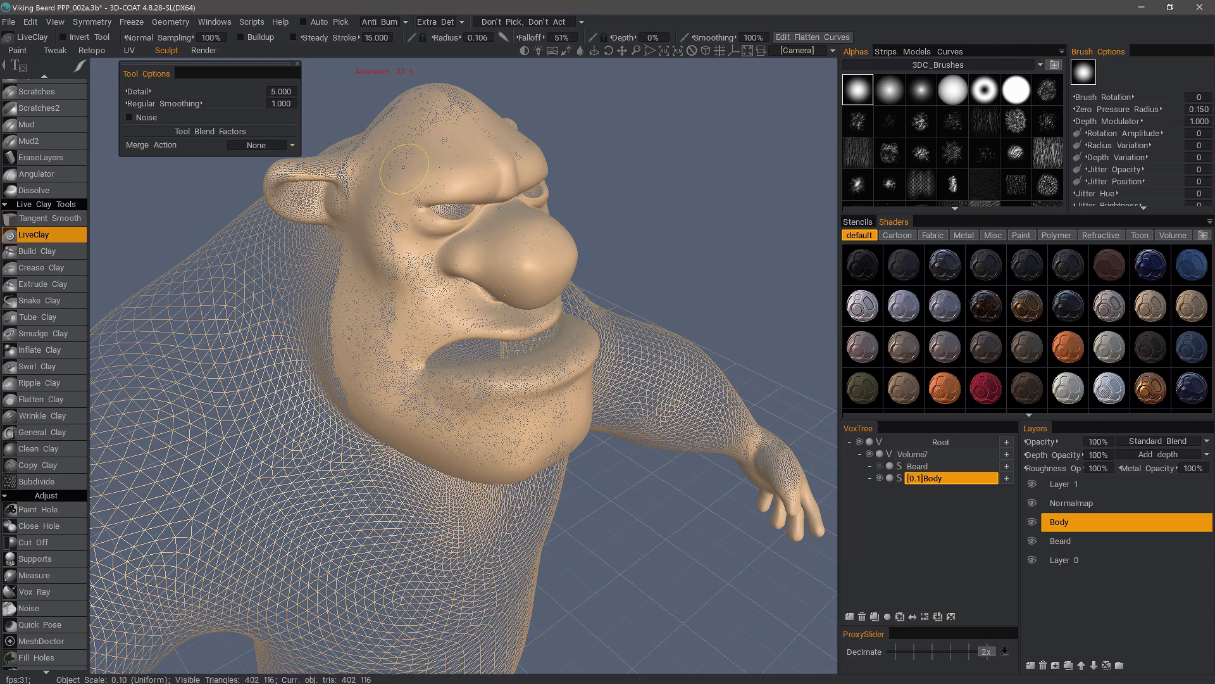
- Refine the underside of the nose, the nostril and the area above the upper lip with LiveClay strokes
alt+drag(425, 192, 443, 117)
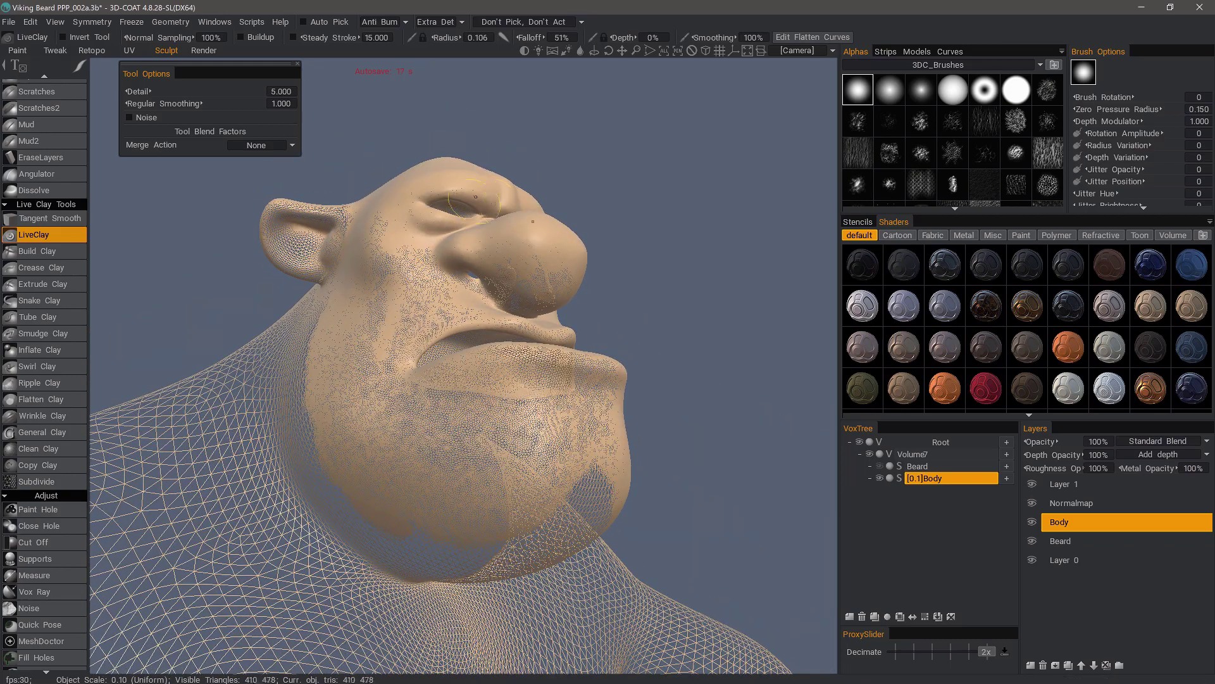
drag(415, 257, 527, 298)
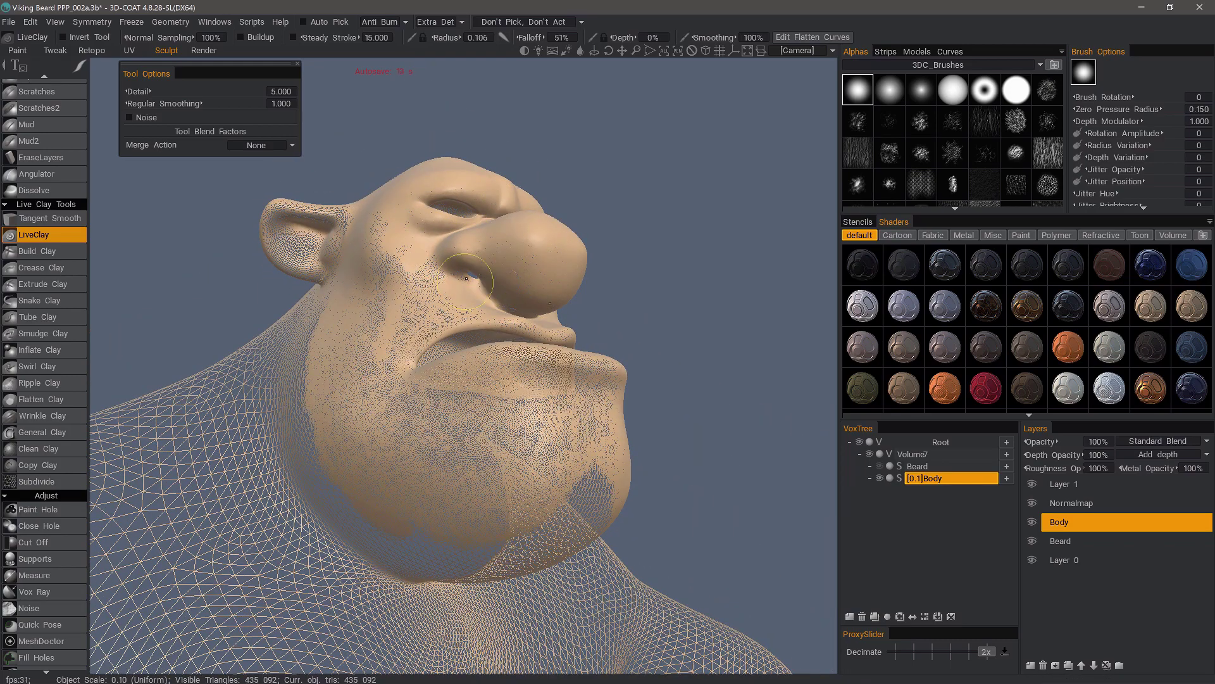
drag(447, 283, 471, 282)
alt+drag(425, 276, 422, 310)
mouse_move(468, 317)
mouse_down()
mouse_move(538, 319)
mouse_move(430, 319)
mouse_move(447, 306)
mouse_up()
alt+drag(390, 369, 405, 437)
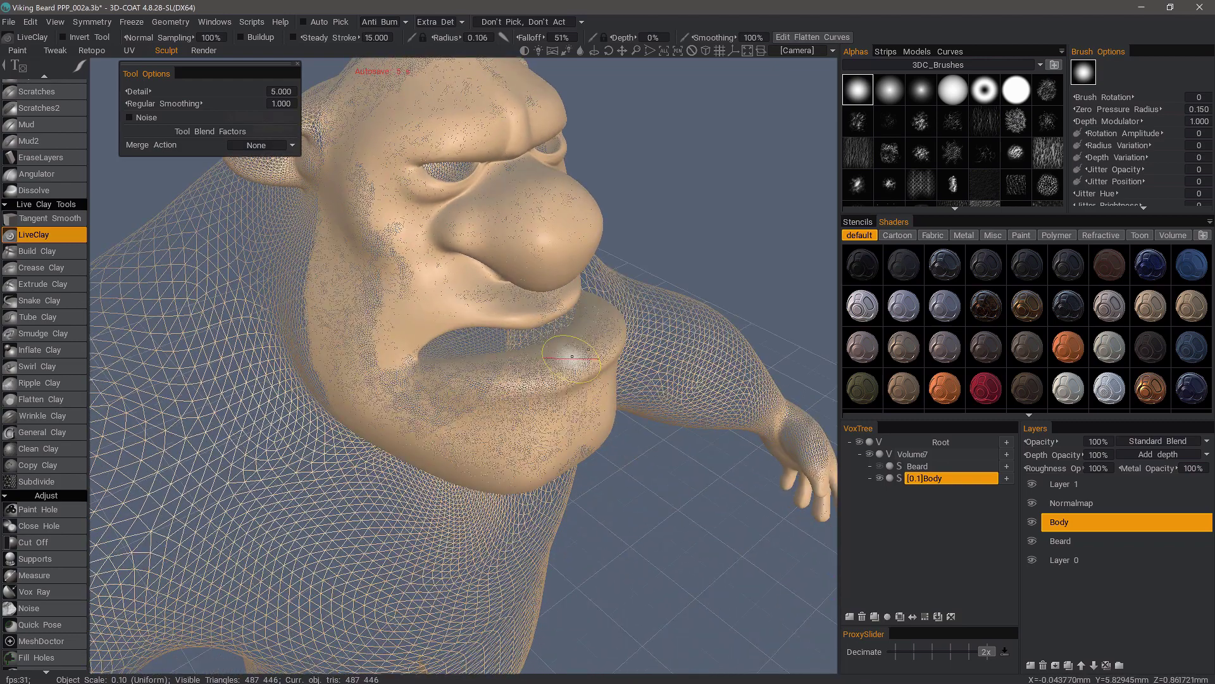
- Brush LiveClay detail along the lower lip, around the mouth corner and across the chin up to the temple
drag(570, 360, 534, 353)
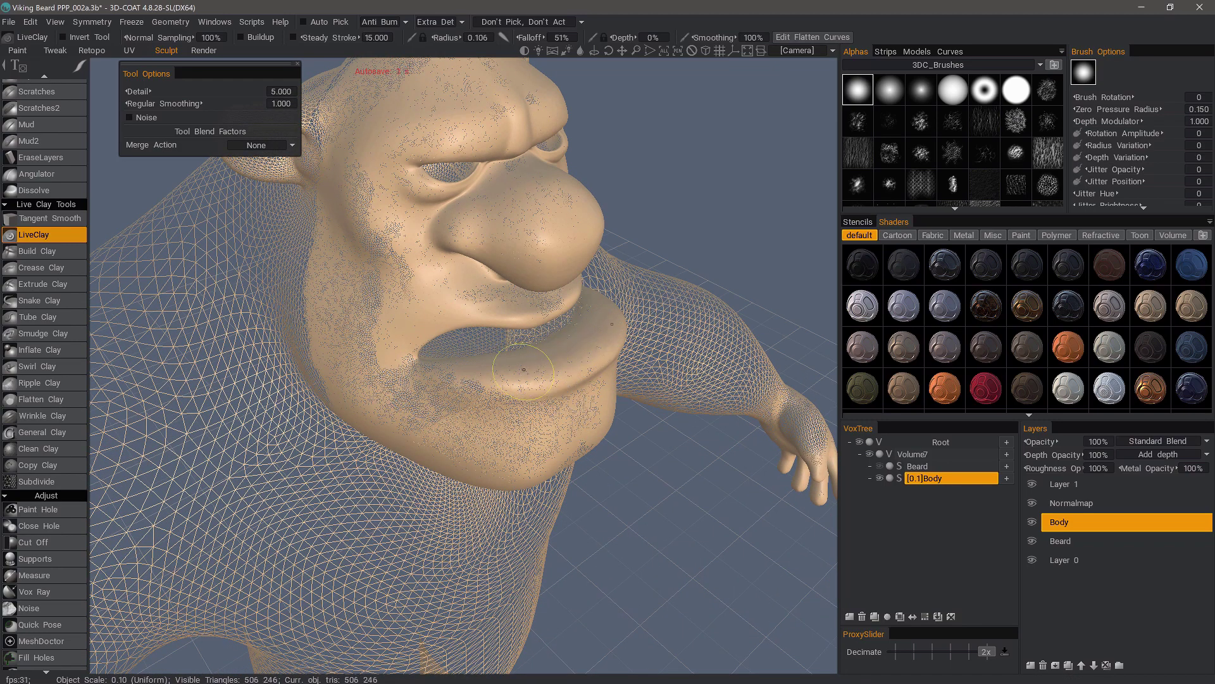
drag(418, 372, 441, 374)
drag(441, 374, 420, 384)
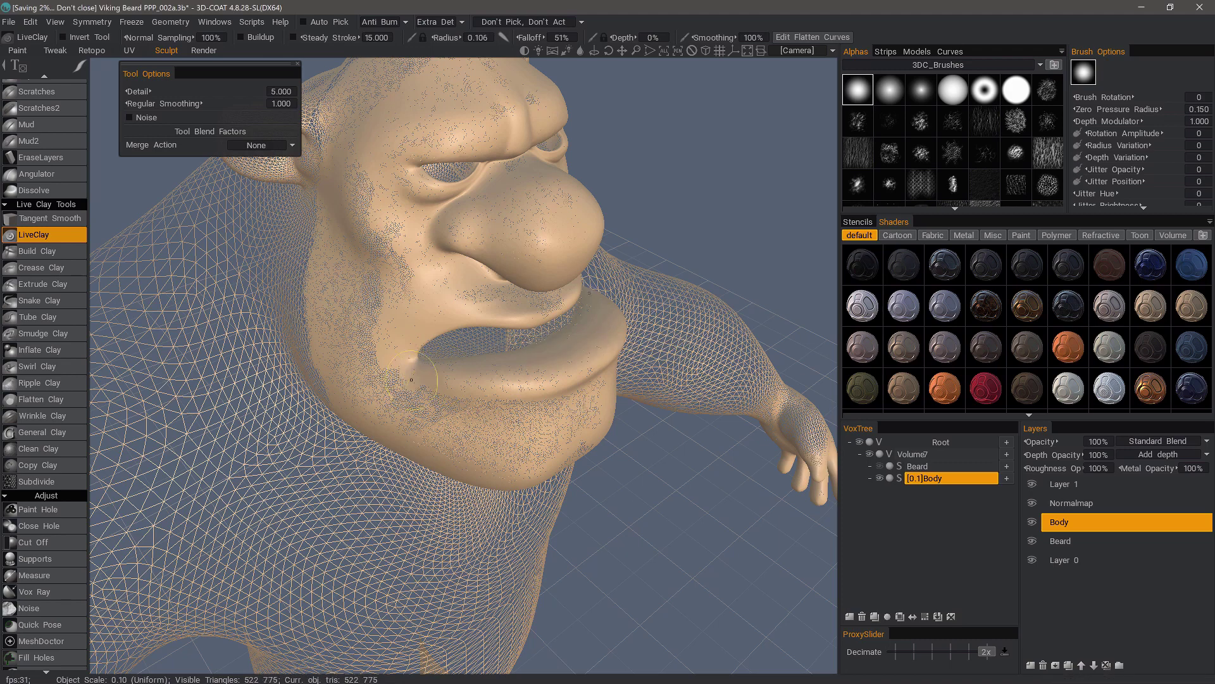
mouse_move(526, 408)
mouse_down()
mouse_move(565, 412)
mouse_move(507, 386)
mouse_move(488, 423)
mouse_move(557, 478)
mouse_move(506, 465)
mouse_move(426, 405)
mouse_move(421, 443)
mouse_move(387, 190)
mouse_up()
drag(387, 190, 390, 187)
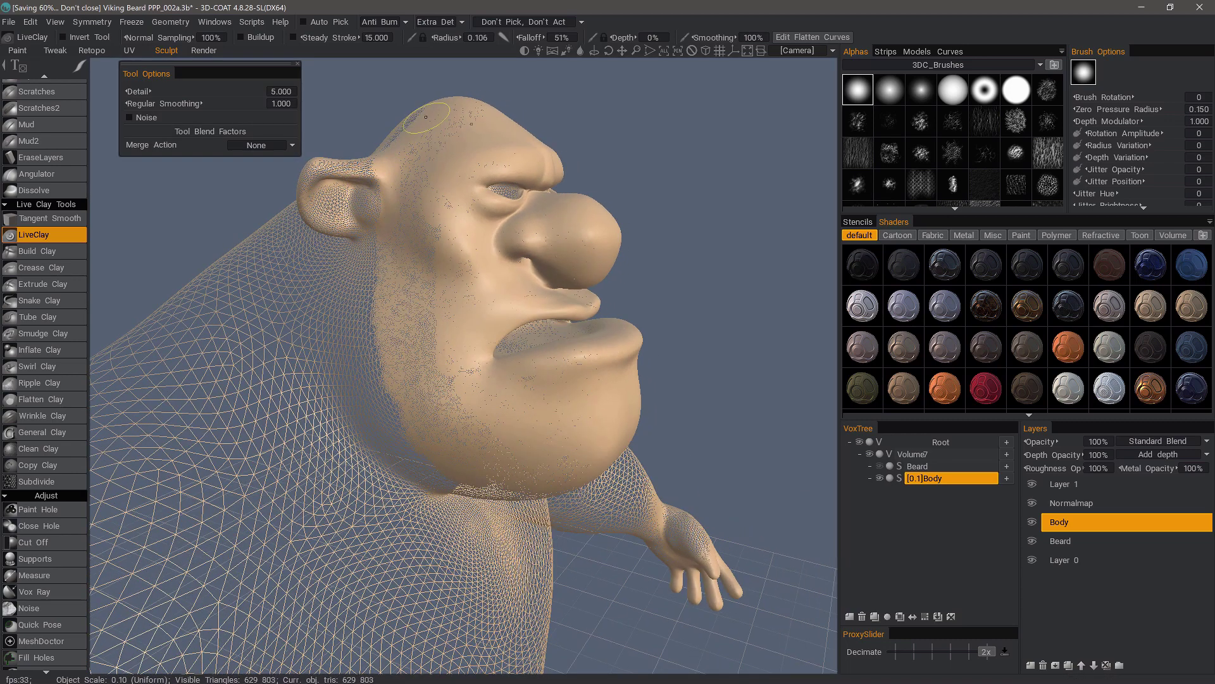
- Refine the head from the crown past the ear to the cheek with LiveClay, using radius 0.076 and smoothing 19%
drag(426, 116, 397, 362)
drag(401, 197, 396, 195)
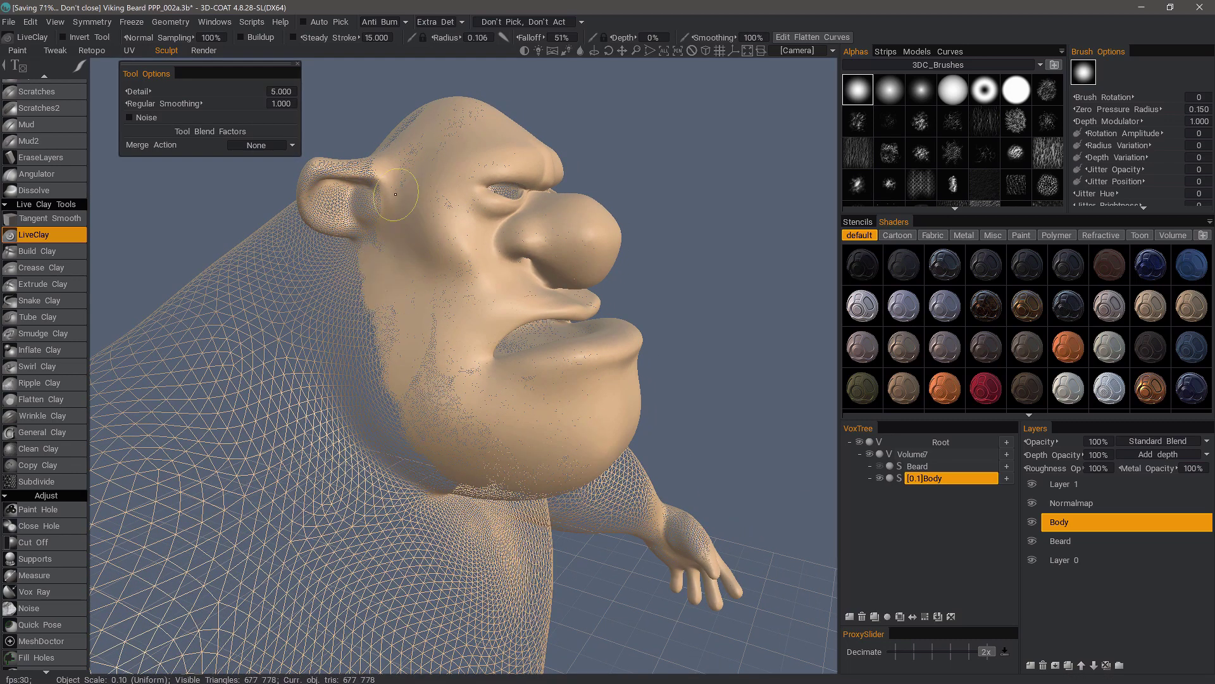
mouse_move(384, 304)
mouse_down()
mouse_move(383, 276)
mouse_move(392, 312)
mouse_up()
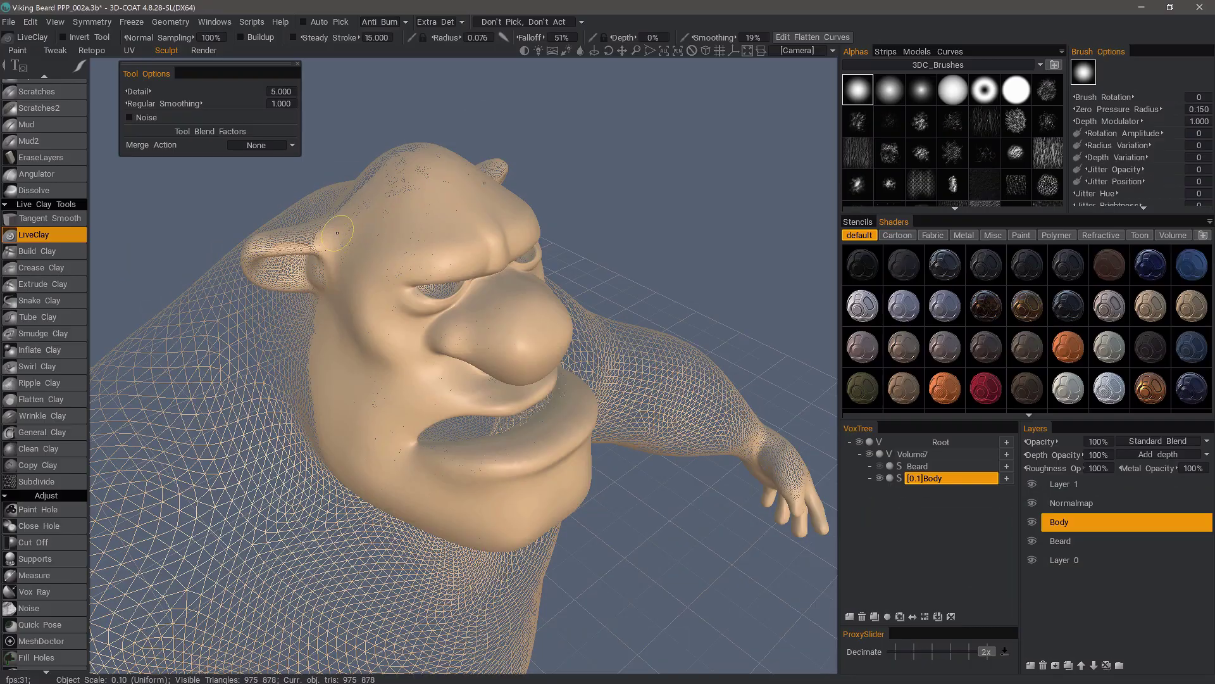
mouse_move(338, 233)
mouse_down()
mouse_move(332, 304)
mouse_move(358, 439)
mouse_move(405, 272)
mouse_move(329, 133)
mouse_move(311, 127)
mouse_up()
- Switch to the Pinch tool with the wireframe hidden and choose the small pointed soft alpha in the first row
scroll(62, 215, up, 9)
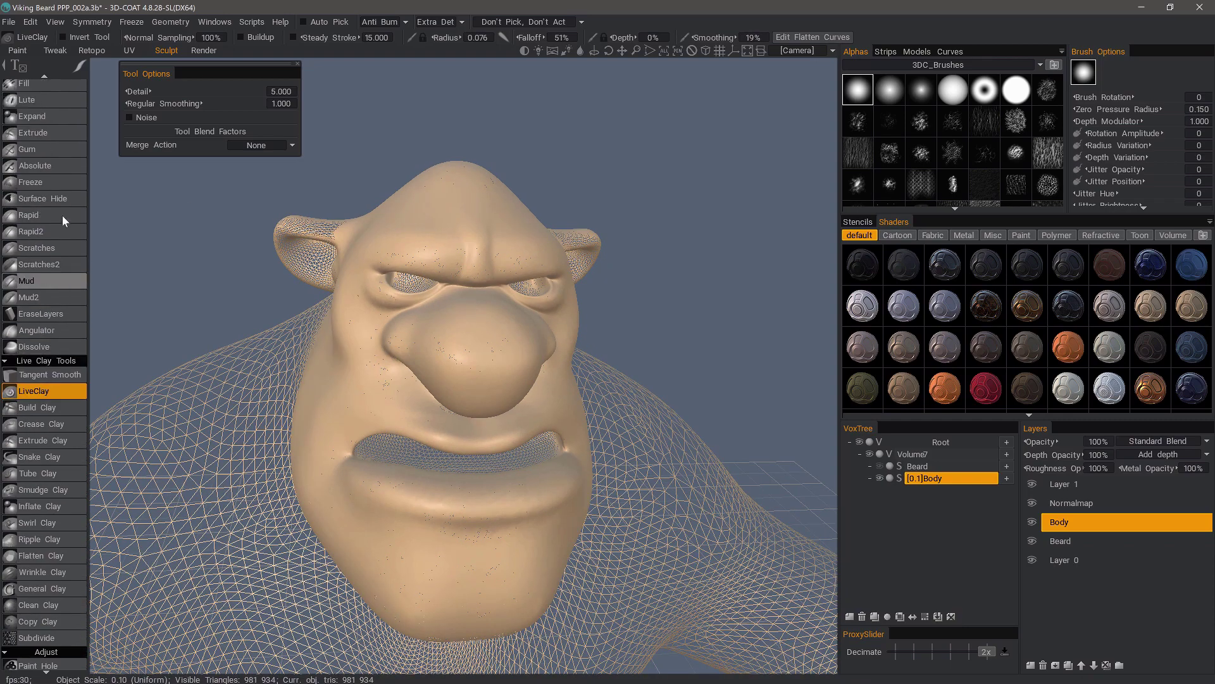
scroll(50, 152, up, 1)
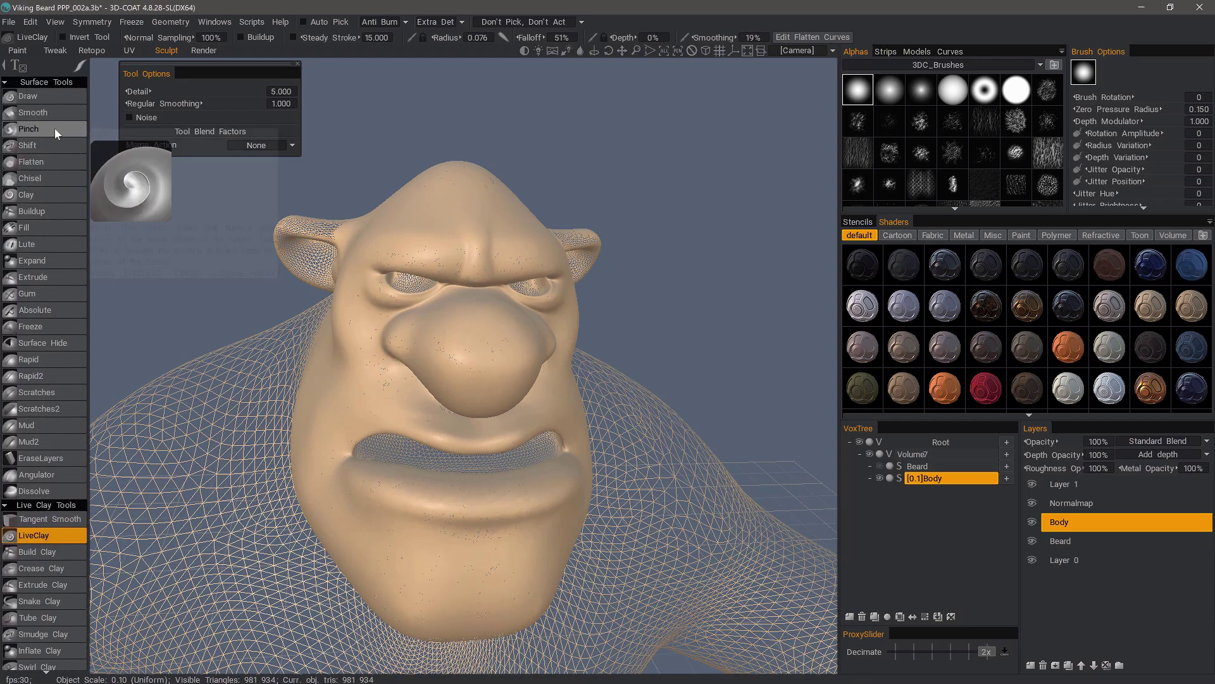
click(54, 128)
alt+drag(238, 204, 467, 248)
alt+right_drag(468, 247, 461, 310)
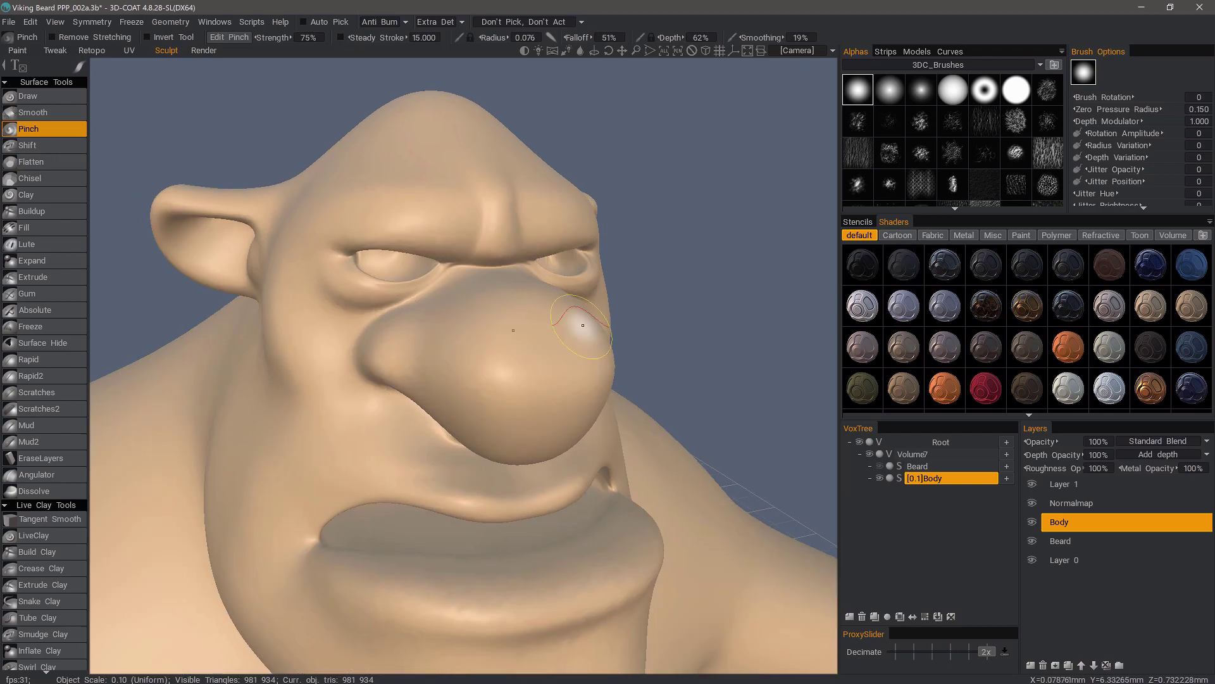
alt+drag(582, 325, 917, 94)
click(919, 91)
- Pinch the crease under the eye beside the nose with Steady Stroke enabled at 15.000
alt+drag(633, 209, 430, 298)
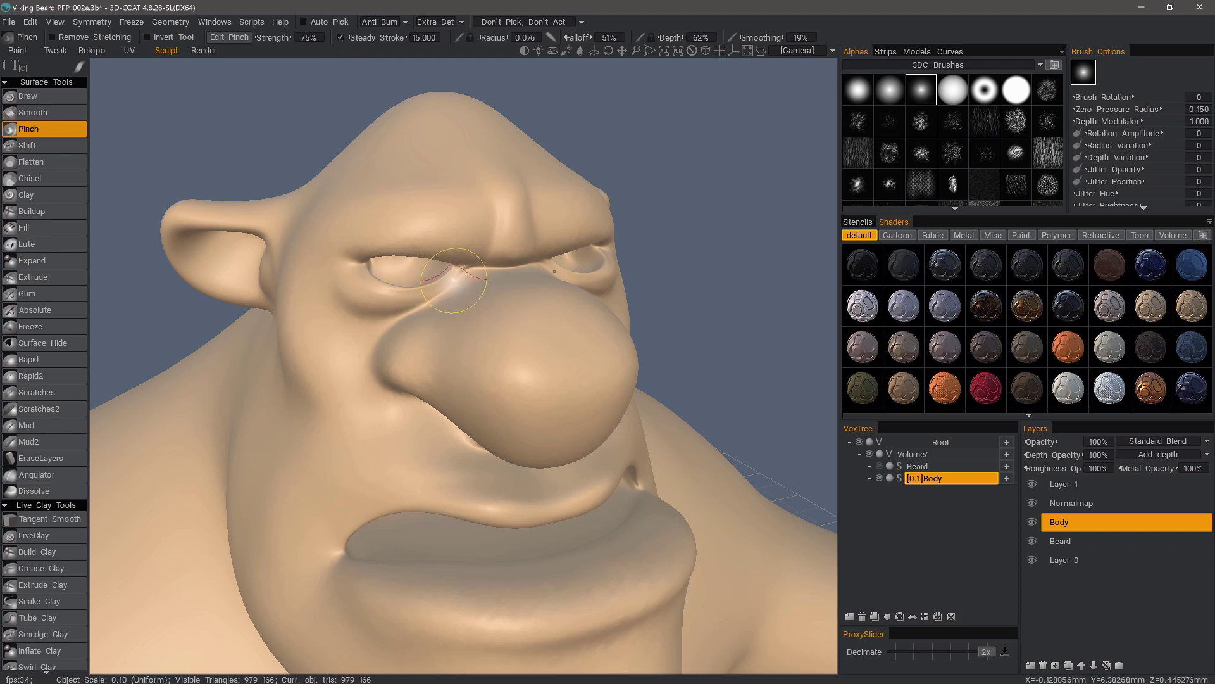
drag(439, 292, 424, 302)
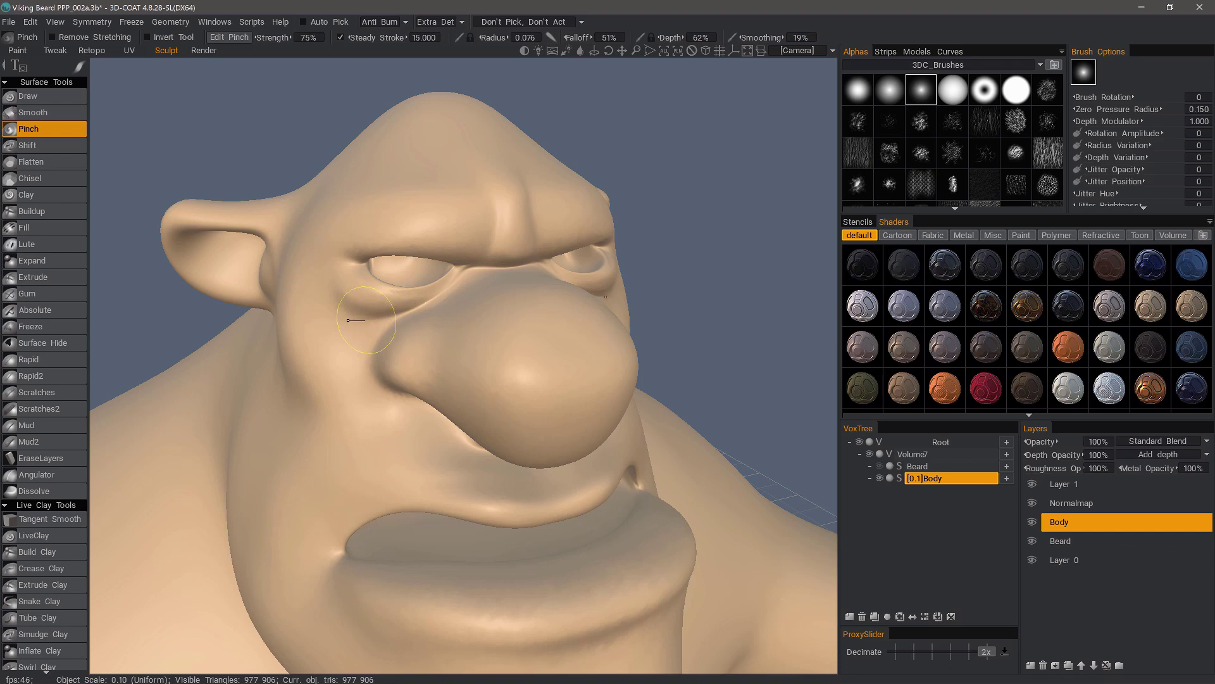
right_drag(350, 323, 420, 299)
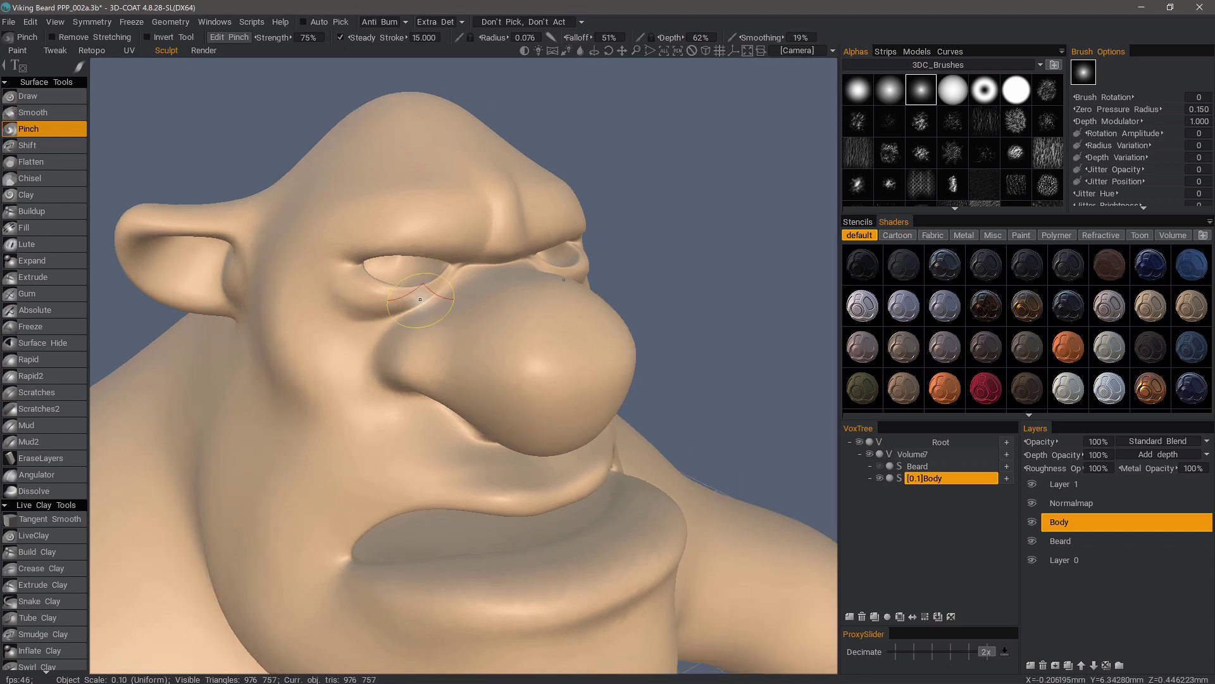
alt+drag(442, 287, 372, 305)
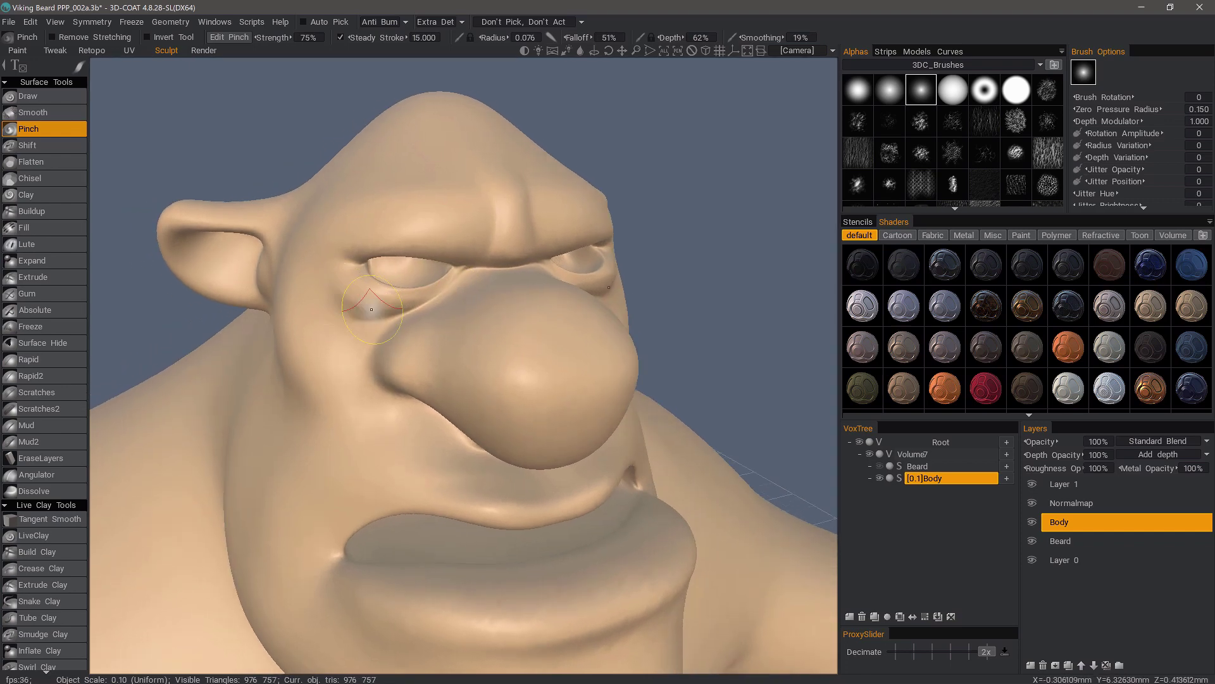
- Try another Pinch stroke along the crease between the eye bag and the nose, and undo it
mouse_move(79, 70)
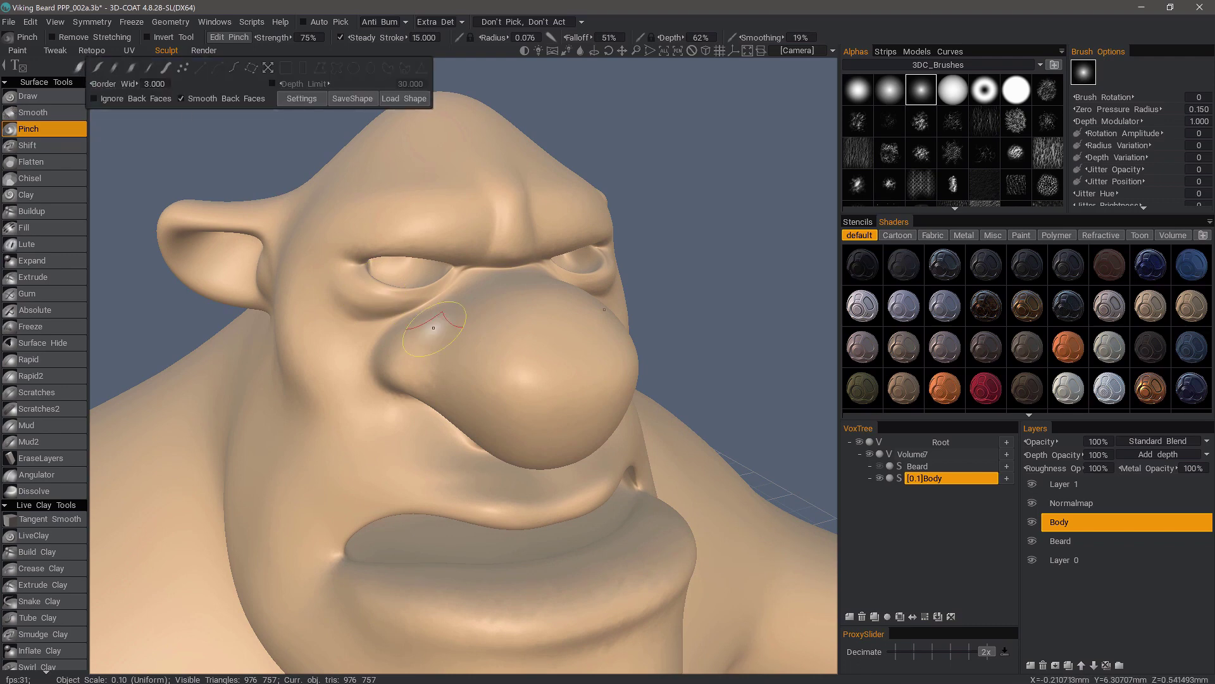
mouse_move(457, 318)
alt+mouse_down()
mouse_move(413, 273)
mouse_move(394, 305)
mouse_move(426, 311)
mouse_move(336, 317)
mouse_move(390, 306)
mouse_move(395, 331)
alt+mouse_up()
key(s)
click(335, 216)
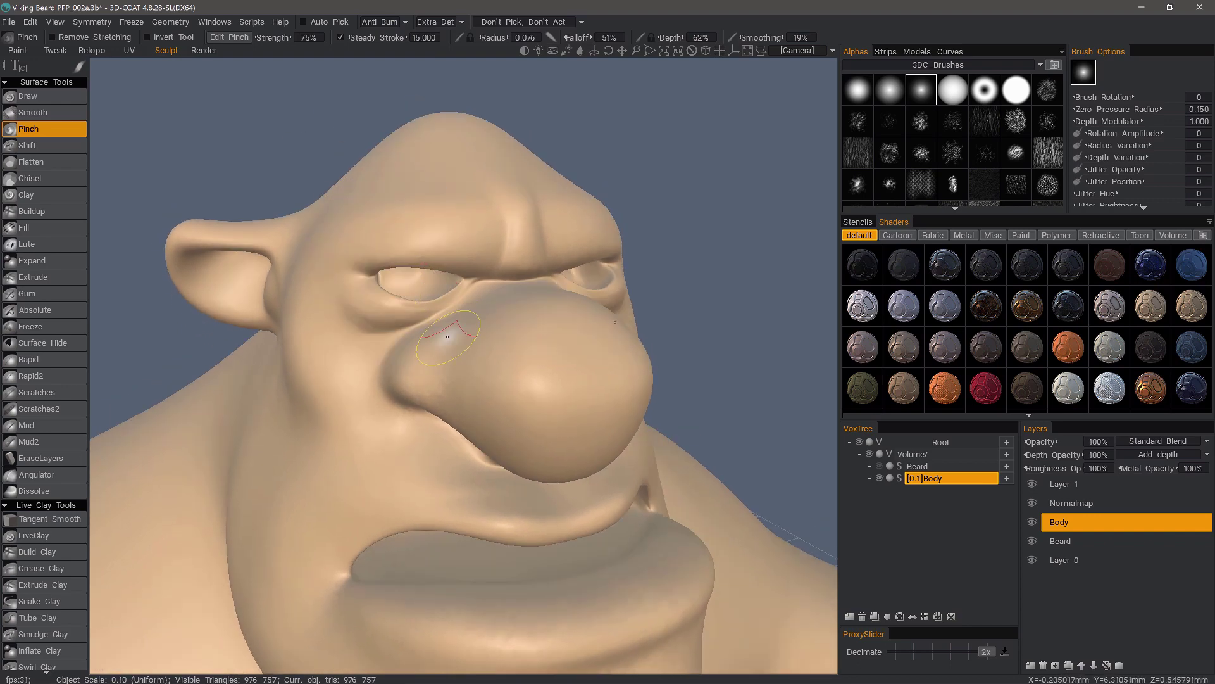
key(ctrl+z)
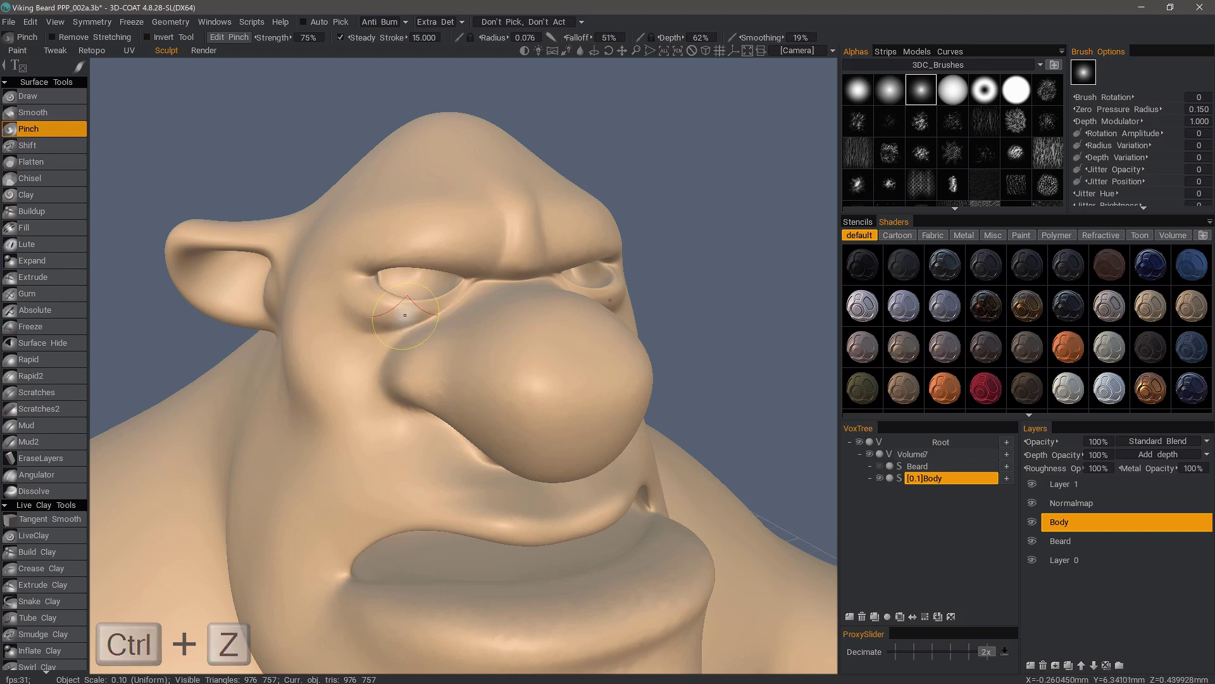
- Pinch the fold of the lower eyelid beside the nose with the brush radius reduced to 0.028
scroll(403, 308, up, 6)
scroll(374, 272, down, 1)
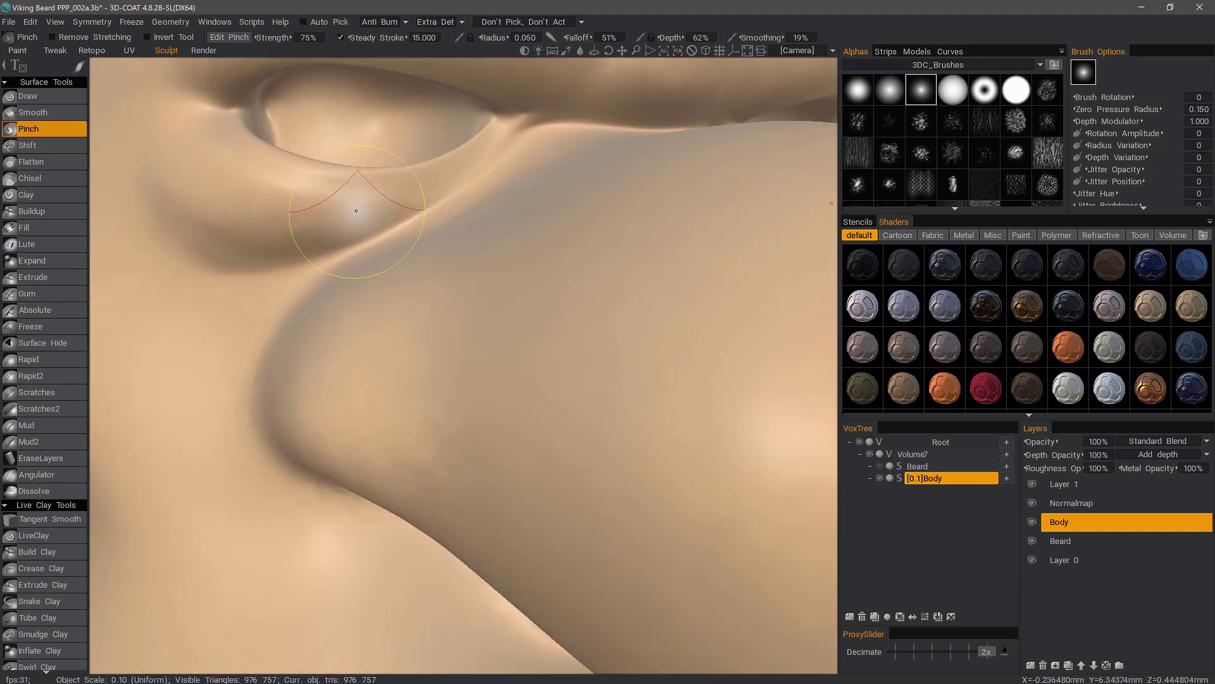
scroll(350, 196, down, 3)
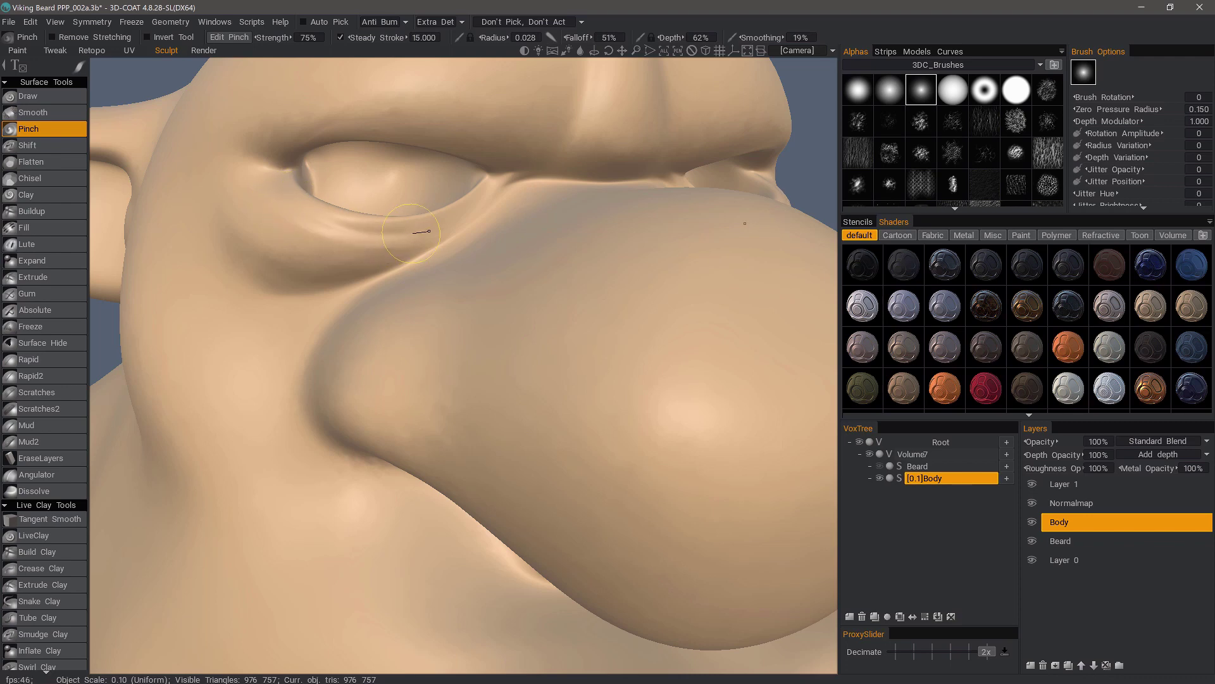
scroll(477, 213, down, 3)
alt+drag(285, 253, 284, 335)
alt+drag(403, 324, 409, 338)
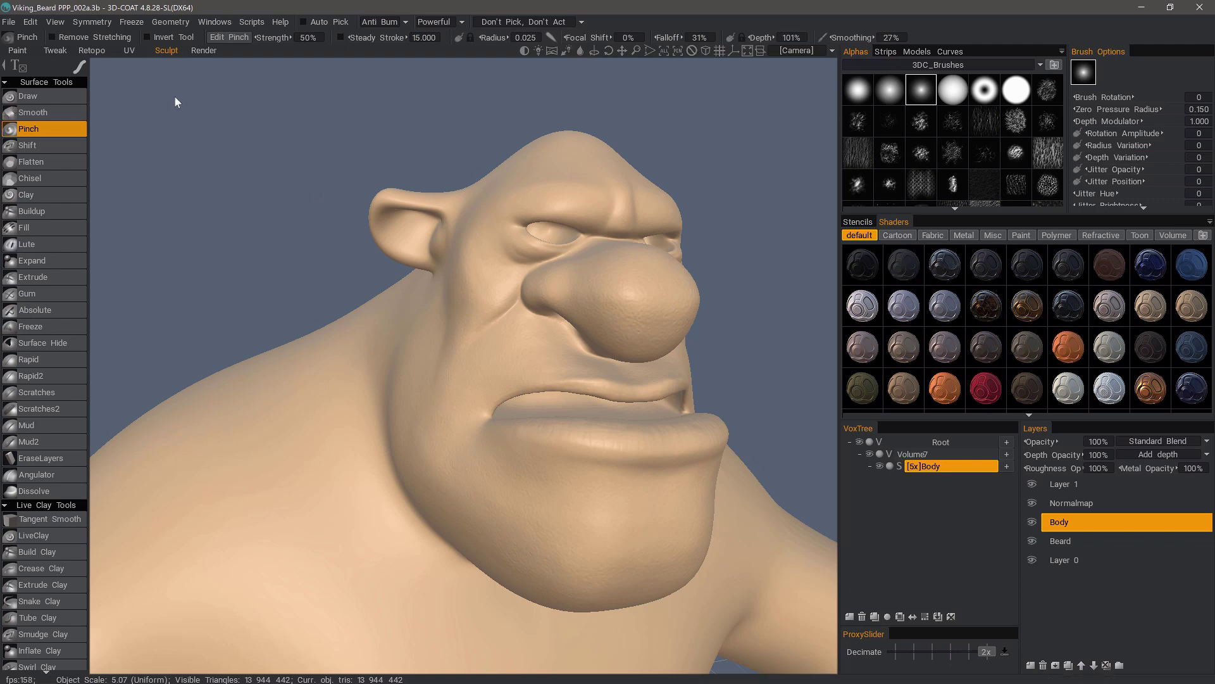
- Switch to the Retopo room and examine the Body's low-poly mesh and its UV islands from several sides
click(92, 51)
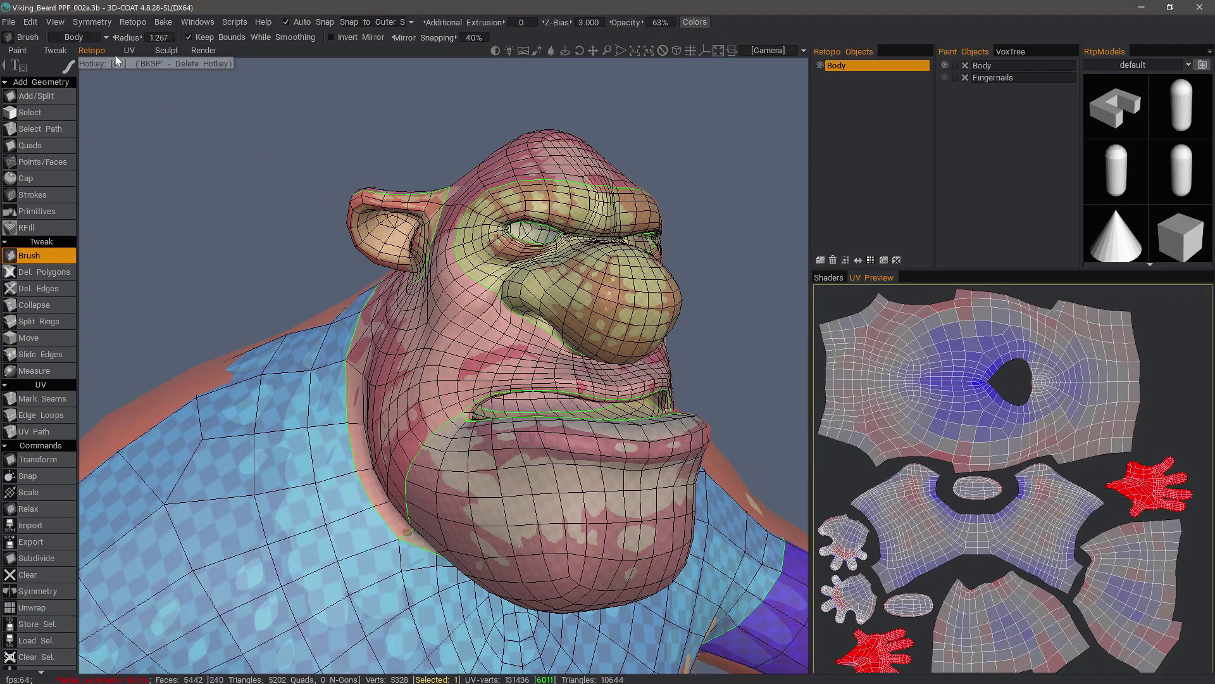
alt+right_drag(348, 335, 386, 348)
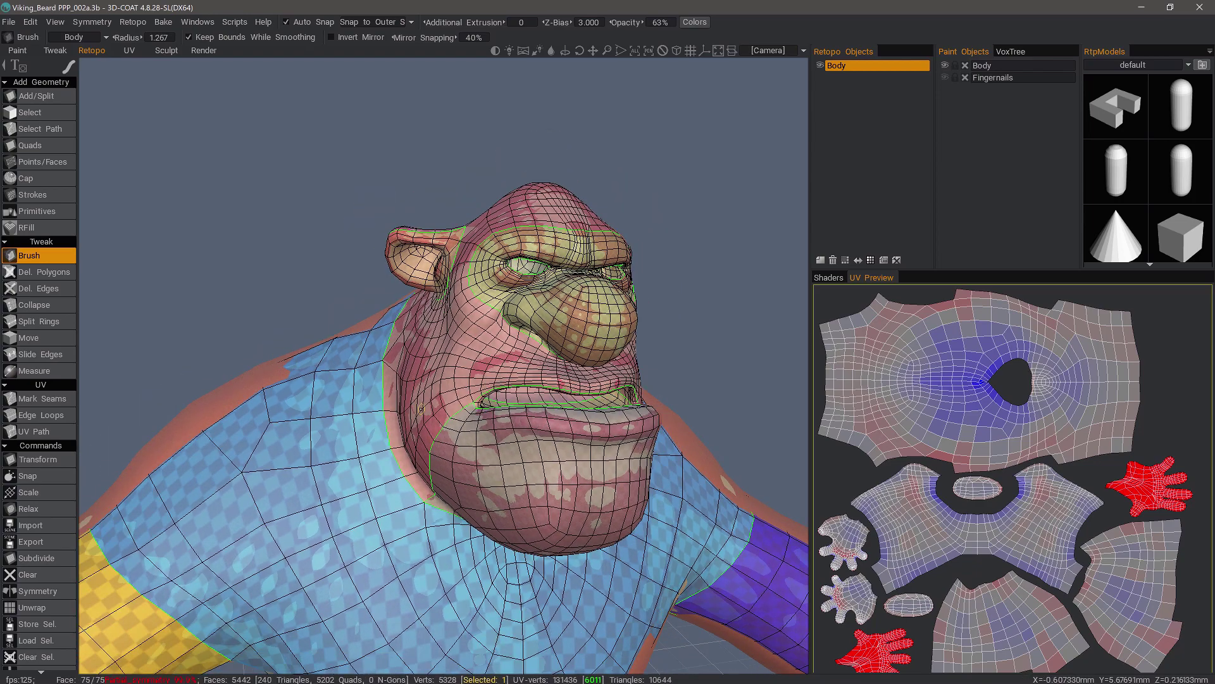
alt+drag(386, 348, 362, 347)
alt+middle_drag(362, 347, 322, 225)
alt+right_drag(323, 226, 341, 266)
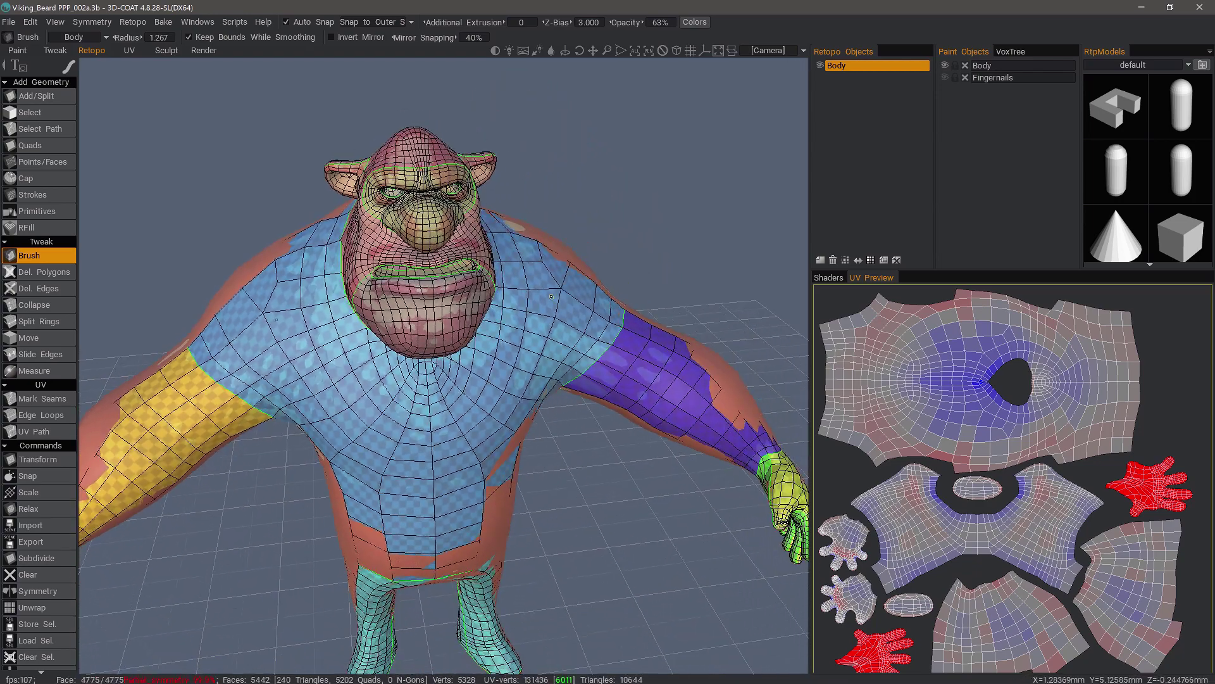
alt+drag(342, 265, 304, 261)
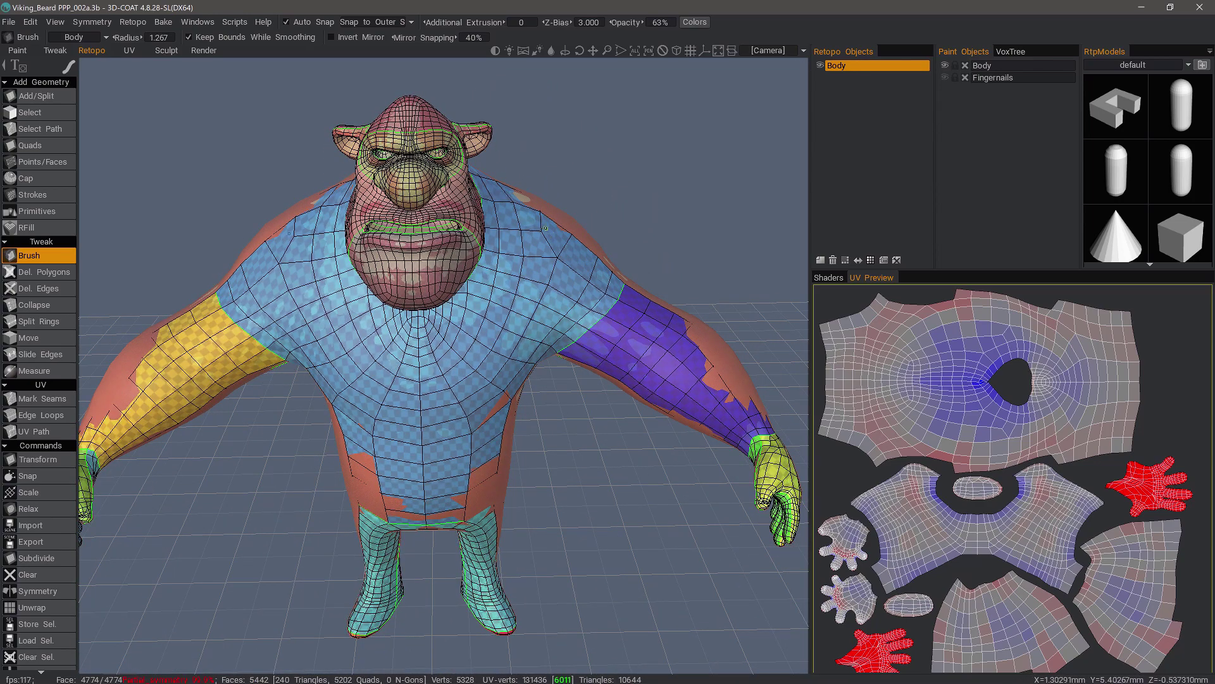
alt+drag(678, 317, 663, 277)
mouse_move(626, 235)
alt+mouse_down()
mouse_move(587, 226)
mouse_move(626, 232)
alt+mouse_up()
alt+drag(390, 336, 570, 335)
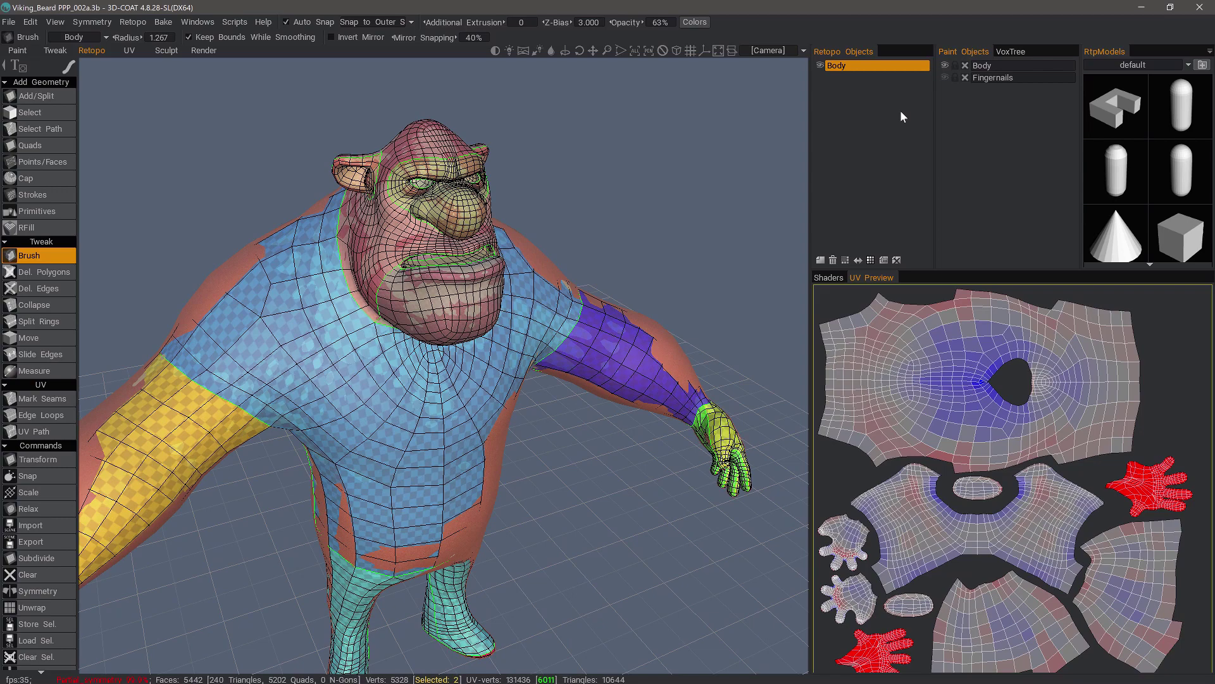
- Hide the Body paint object and inspect how the retopo mesh fits the sculpted head and shoulders
click(947, 65)
alt+right_drag(506, 380, 599, 446)
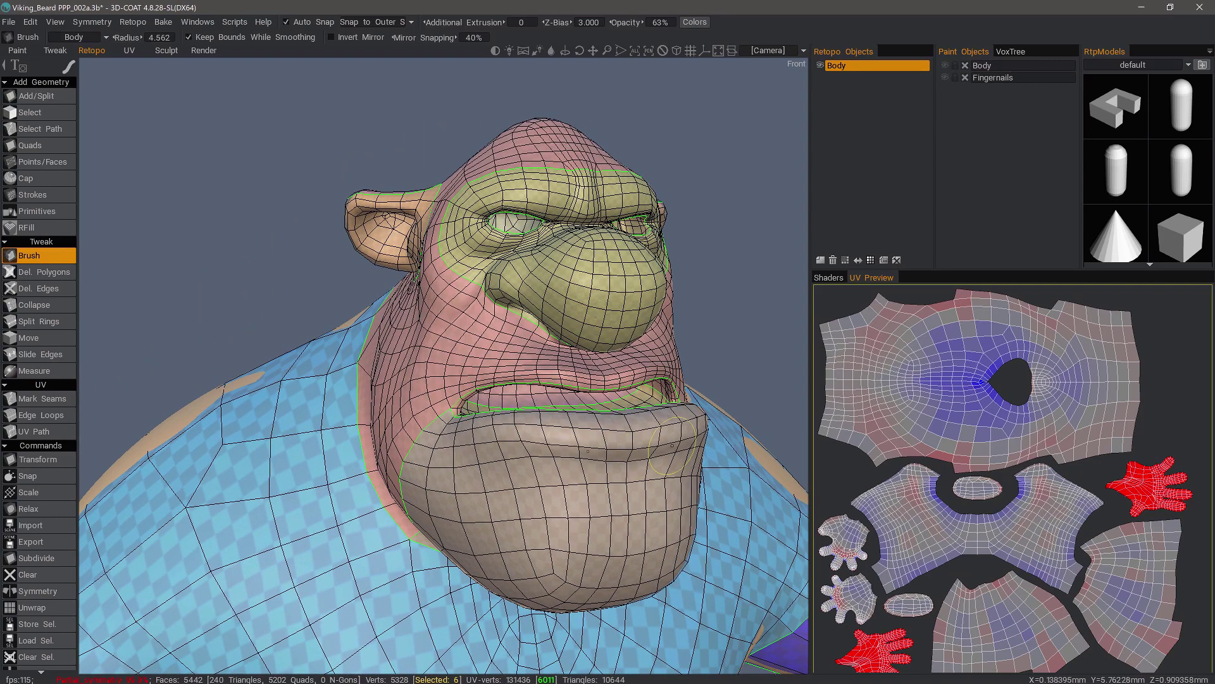
alt+drag(563, 481, 434, 326)
alt+right_drag(434, 326, 379, 272)
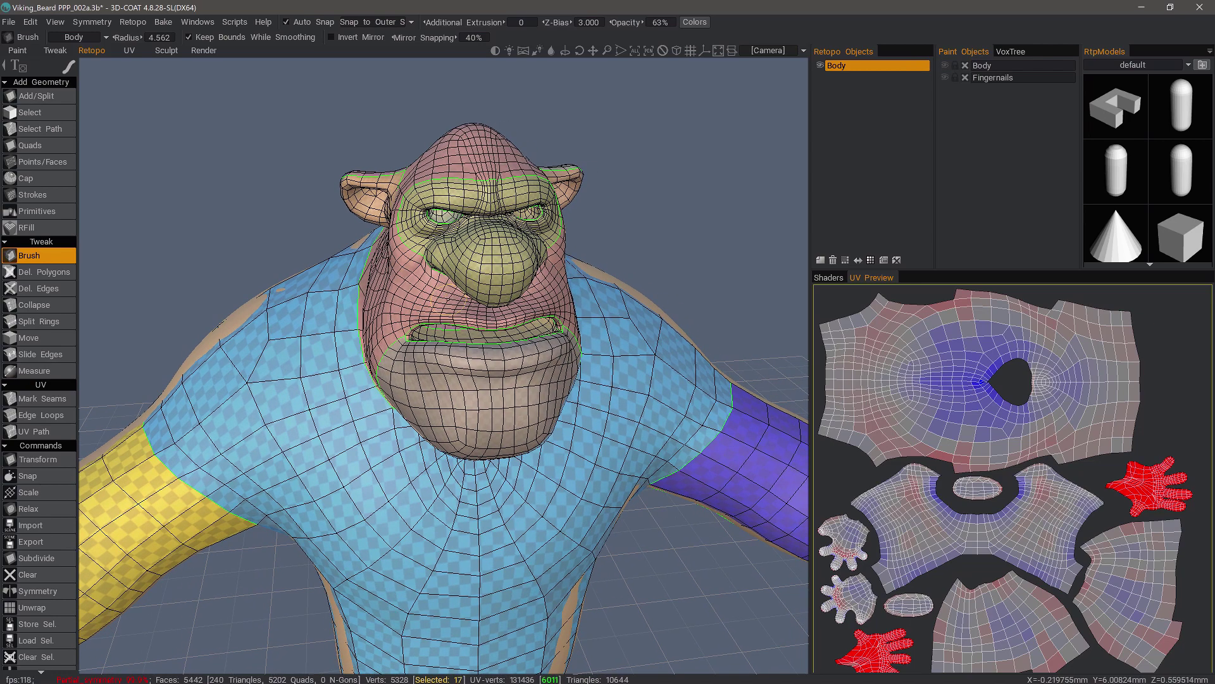
- Open the Baking Scan Settings with the outer shell shown and lower the scan depth outside the object to 1.017
click(162, 21)
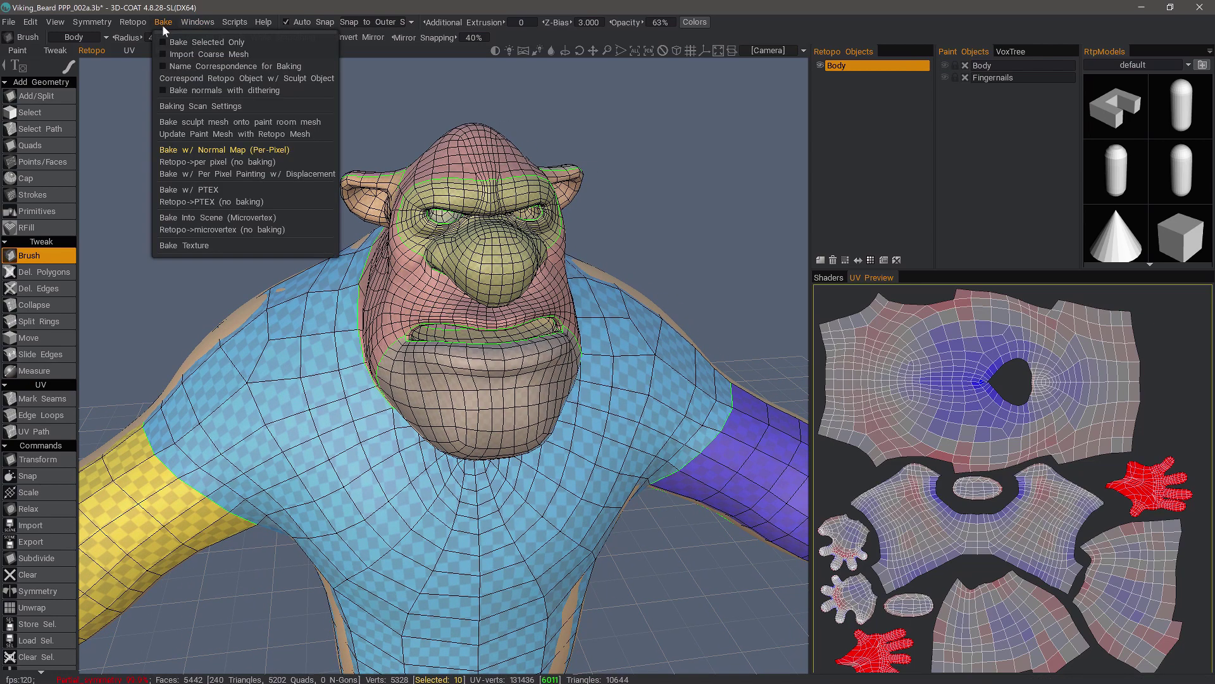
click(198, 107)
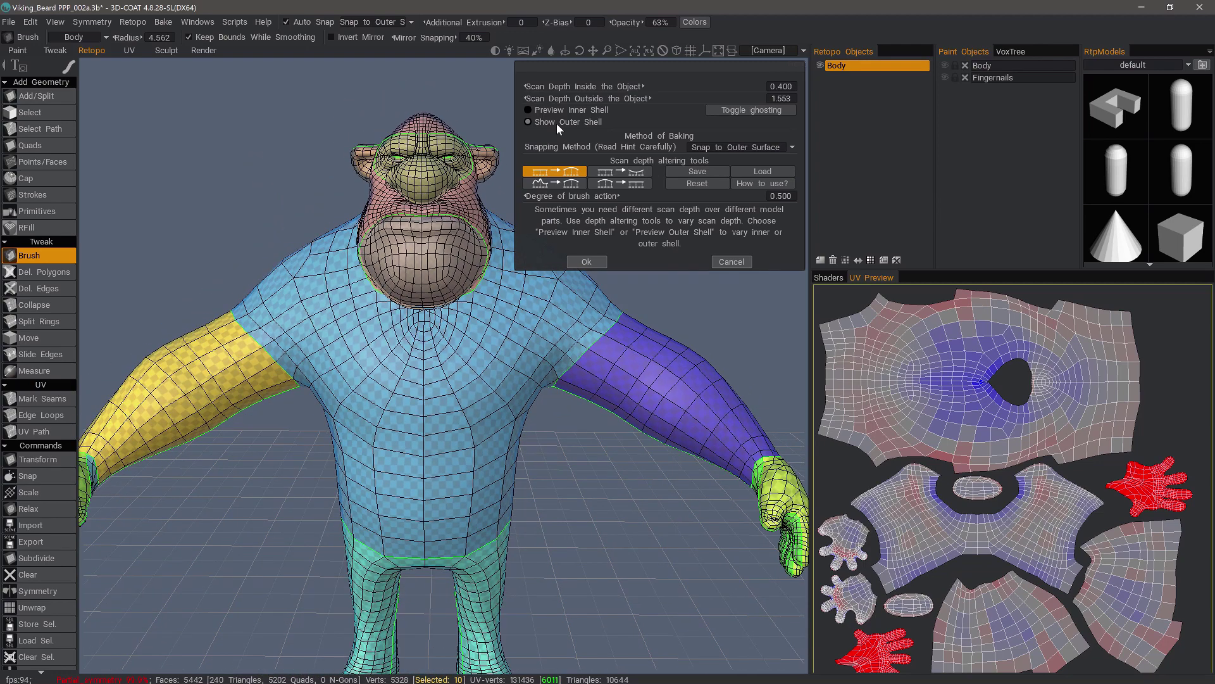
drag(731, 98, 701, 98)
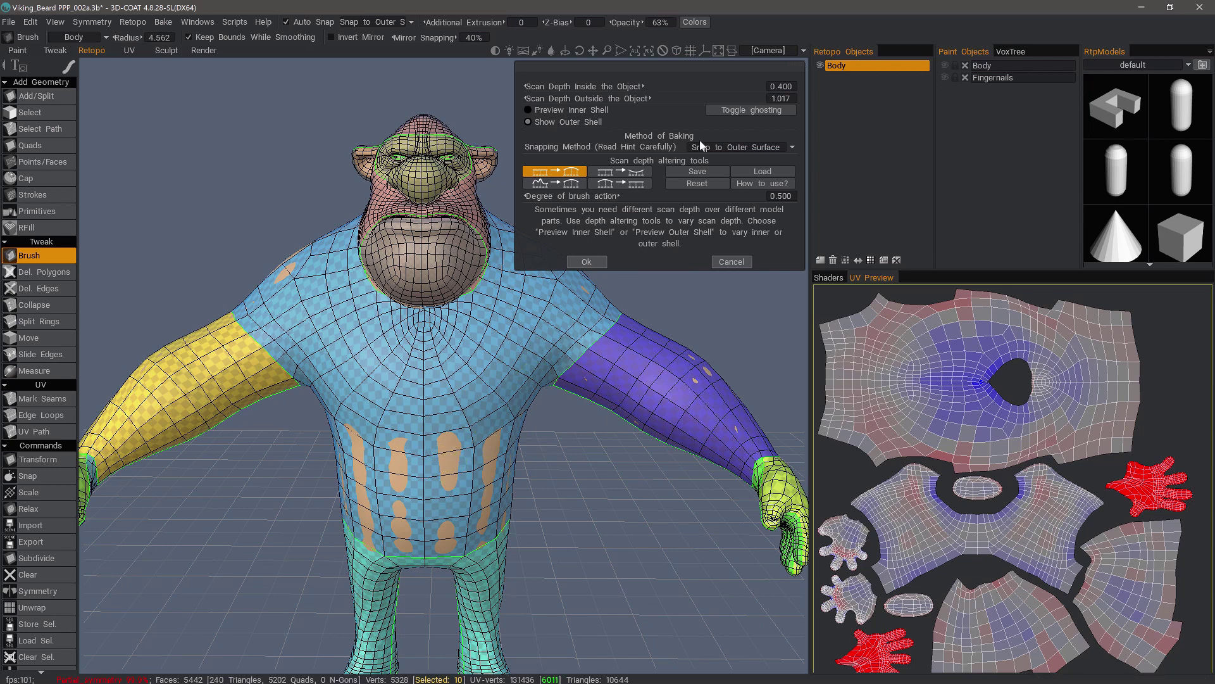
- Raise the scan depth outside the object to 2.434 and check that the outer shell encloses the body from all sides
drag(724, 102, 765, 97)
alt+drag(501, 310, 437, 254)
mouse_move(582, 340)
alt+mouse_down()
mouse_move(505, 345)
mouse_move(371, 312)
alt+mouse_up()
alt+drag(481, 314, 320, 314)
alt+drag(193, 319, 169, 321)
mouse_move(647, 123)
alt+mouse_down()
mouse_move(633, 134)
mouse_move(750, 99)
alt+mouse_up()
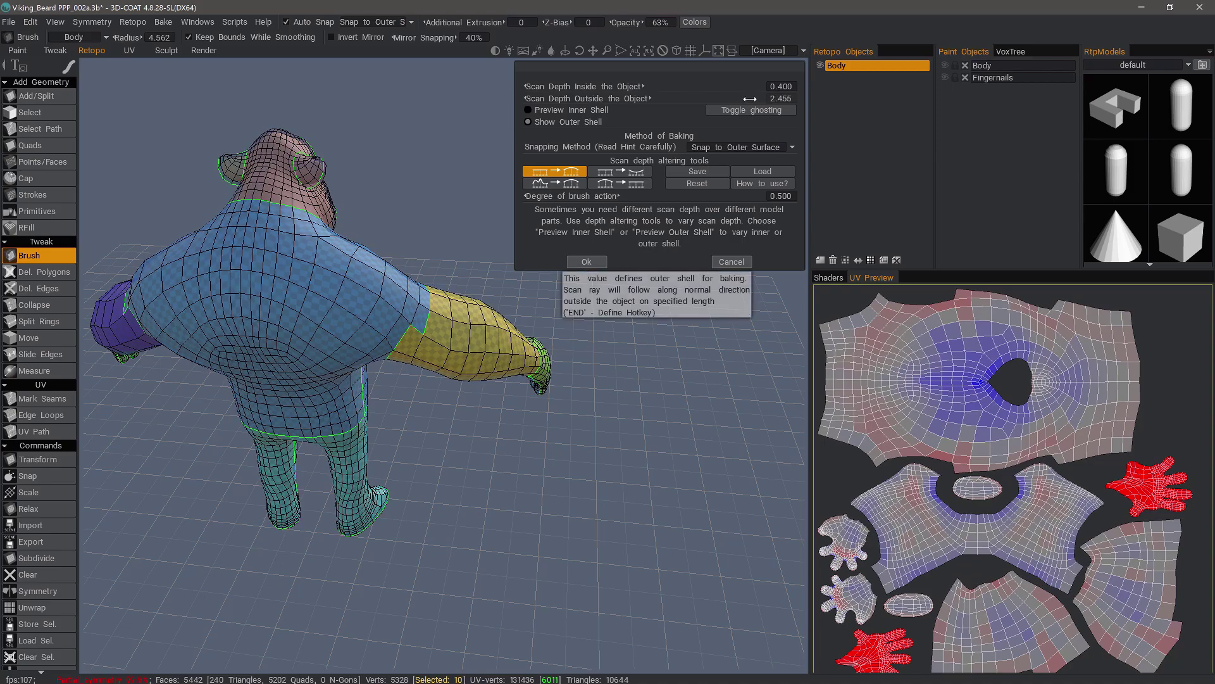
alt+drag(405, 248, 464, 236)
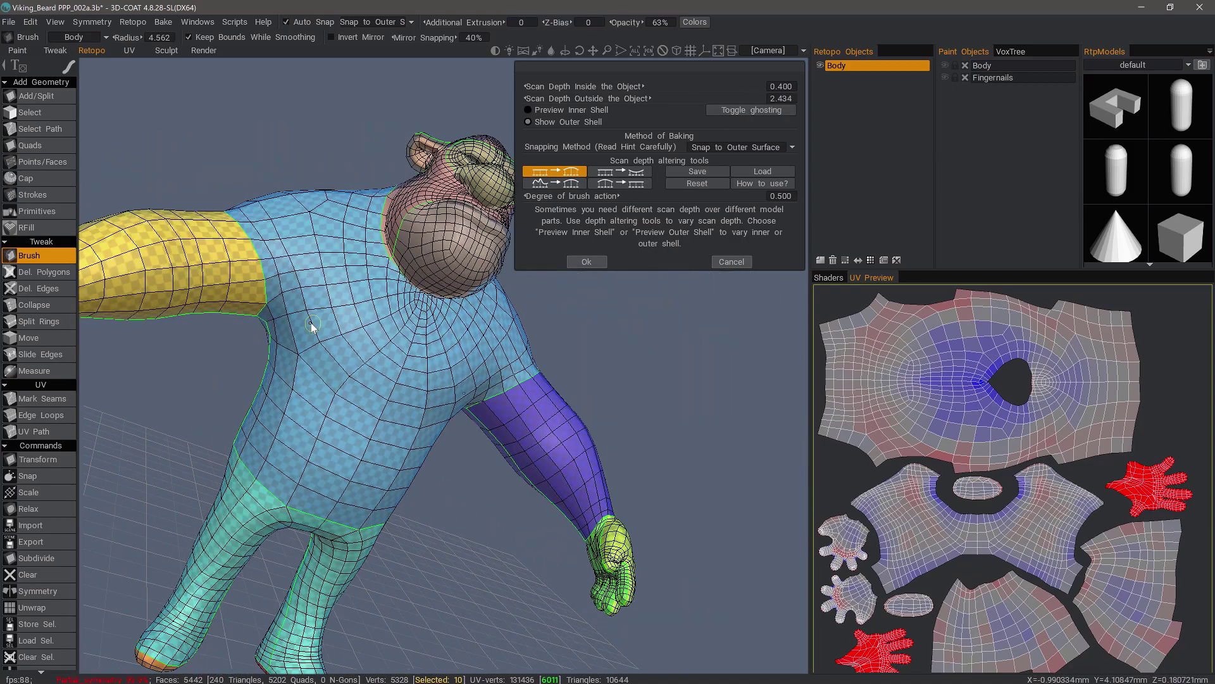